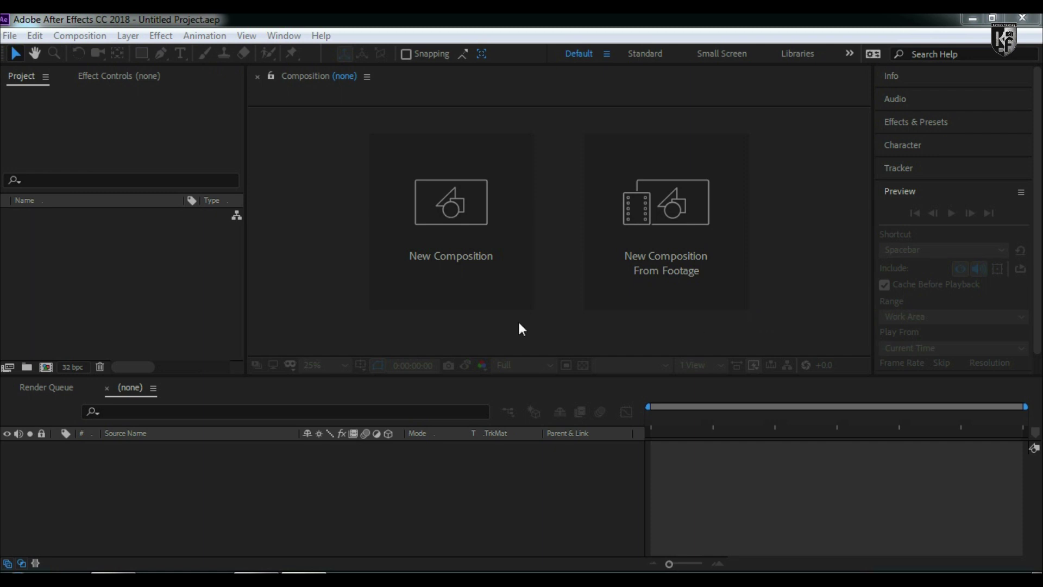
# Step: Create a new composition named Logo with a duration of 0:00:08:00
pyautogui.click(453, 227)
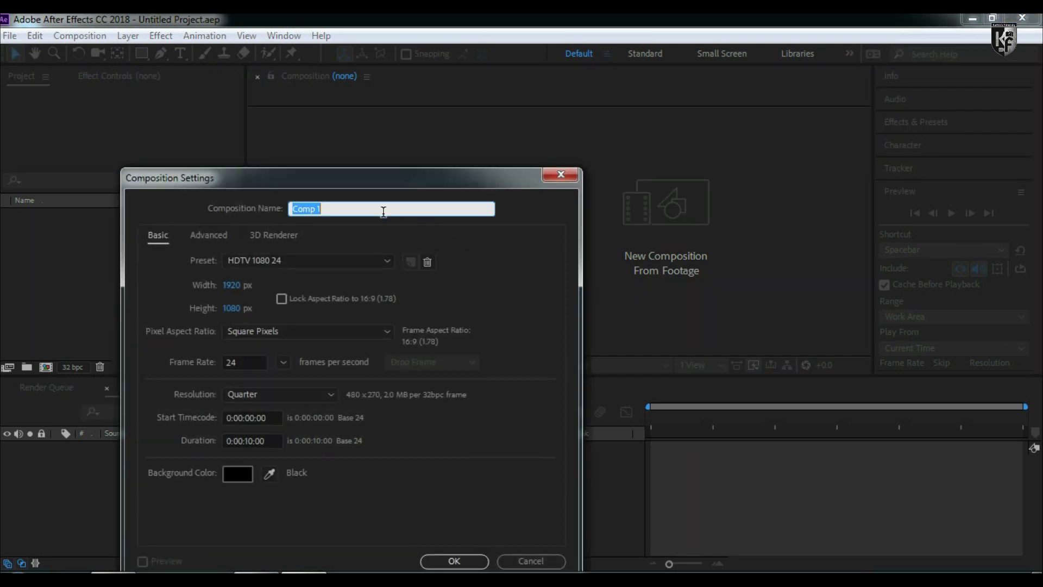
pyautogui.write('Logo')
pyautogui.click(253, 441)
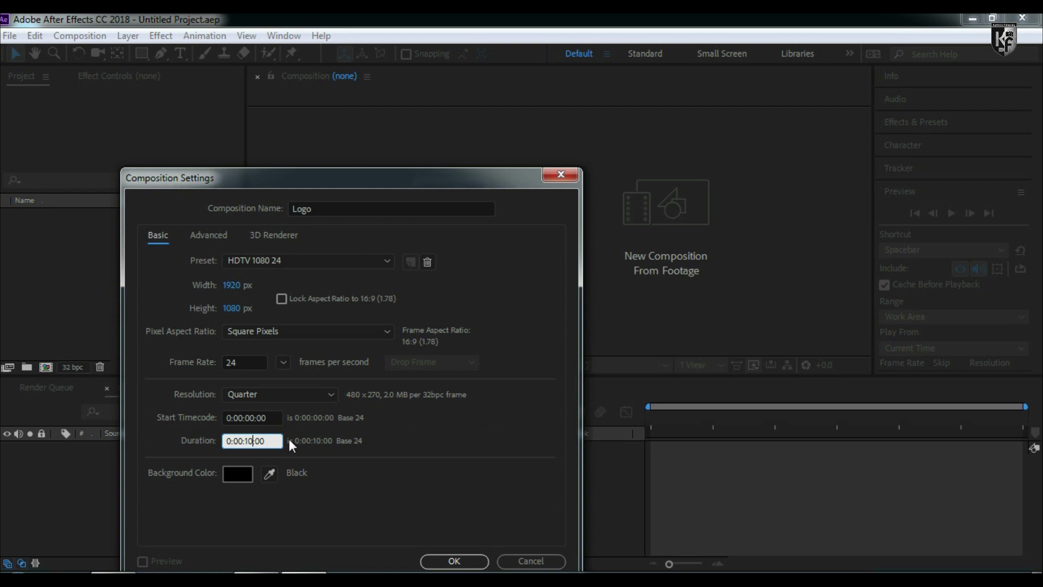
pyautogui.press('BackSpace')
pyautogui.press('BackSpace')
pyautogui.write('8')
pyautogui.click(377, 439)
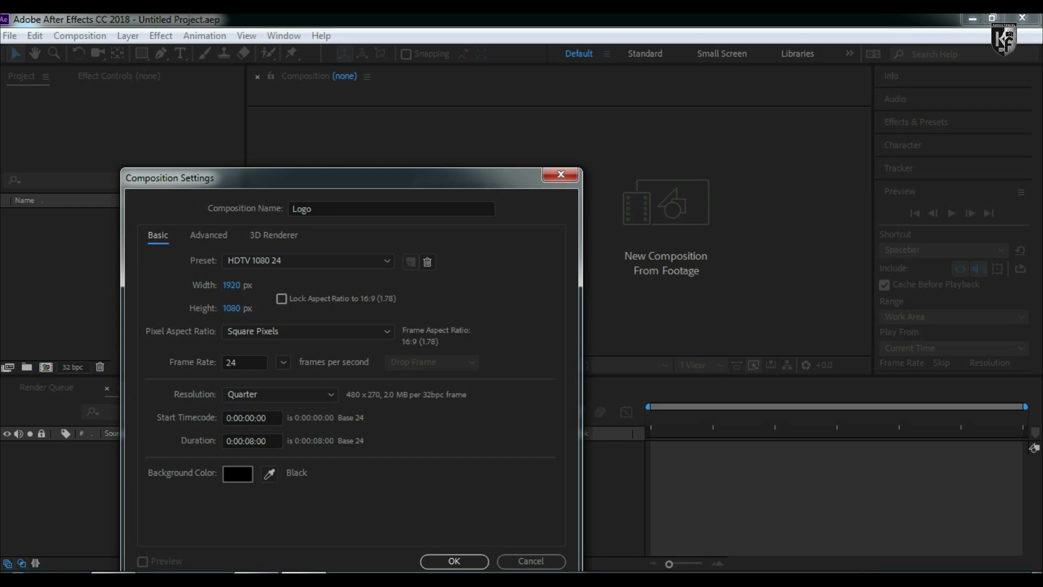
pyautogui.click(455, 561)
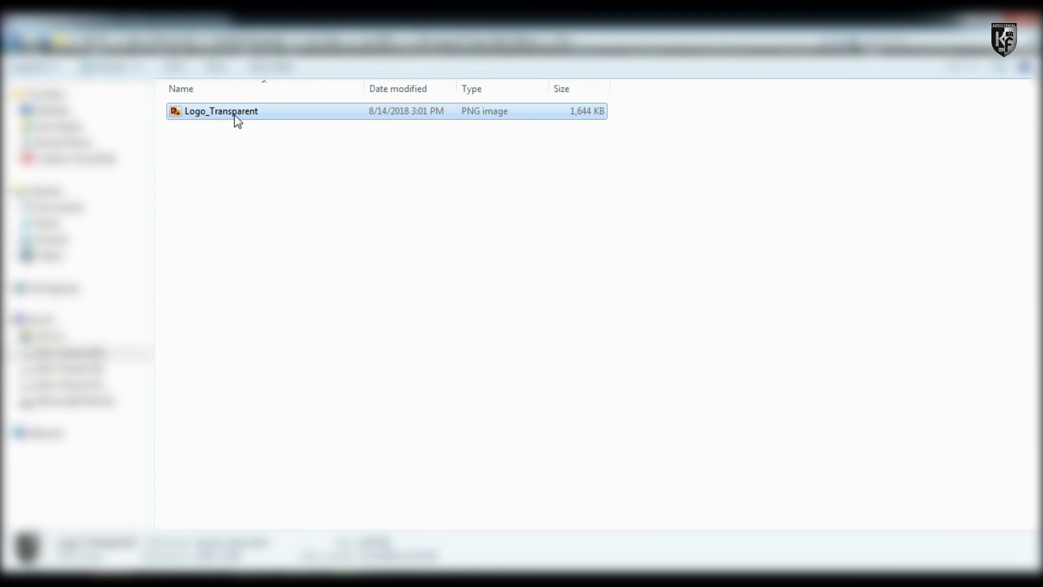
# Step: Import Logo_Transparent.png into the project and place it in the Logo composition
pyautogui.moveTo(248, 117); pyautogui.dragTo(315, 246)
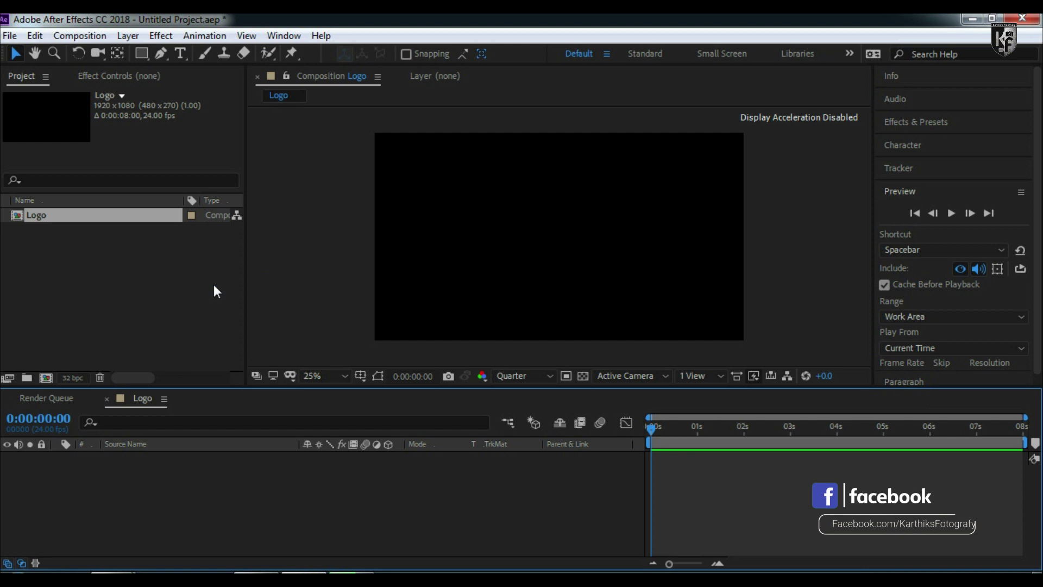
pyautogui.moveTo(214, 291); pyautogui.dragTo(486, 244)
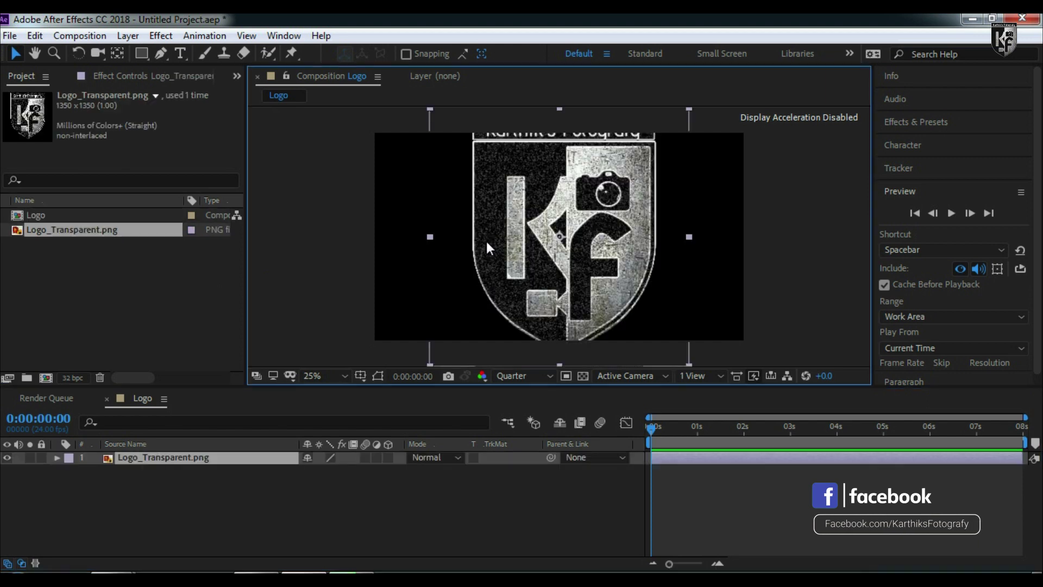
# Step: Scale the Logo_Transparent.png layer to 22% and set its position to 960, 360
pyautogui.click(58, 458)
pyautogui.click(70, 471)
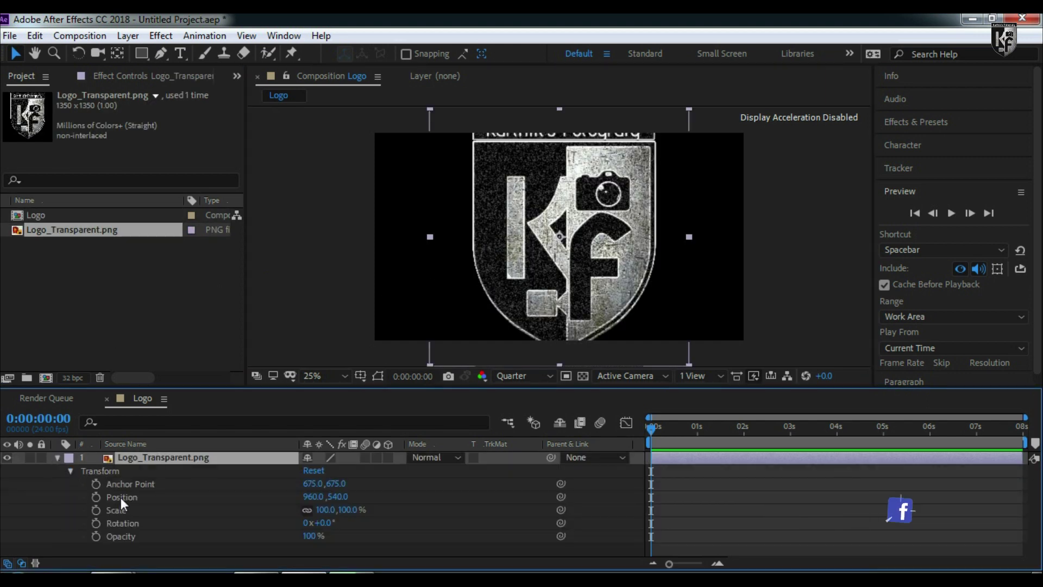
pyautogui.moveTo(326, 513); pyautogui.dragTo(267, 513)
pyautogui.moveTo(334, 497); pyautogui.dragTo(228, 502)
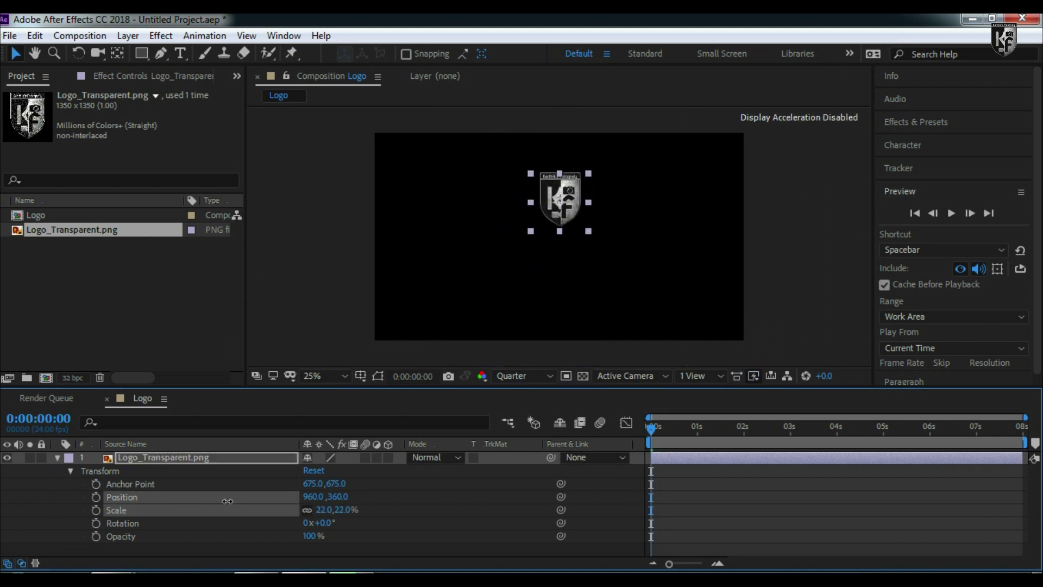
# Step: Create a new HDTV 1080 24 composition named 3D Logo Depth with a duration of 0:00:08:00
pyautogui.click(36, 215)
pyautogui.click(80, 36)
pyautogui.click(108, 52)
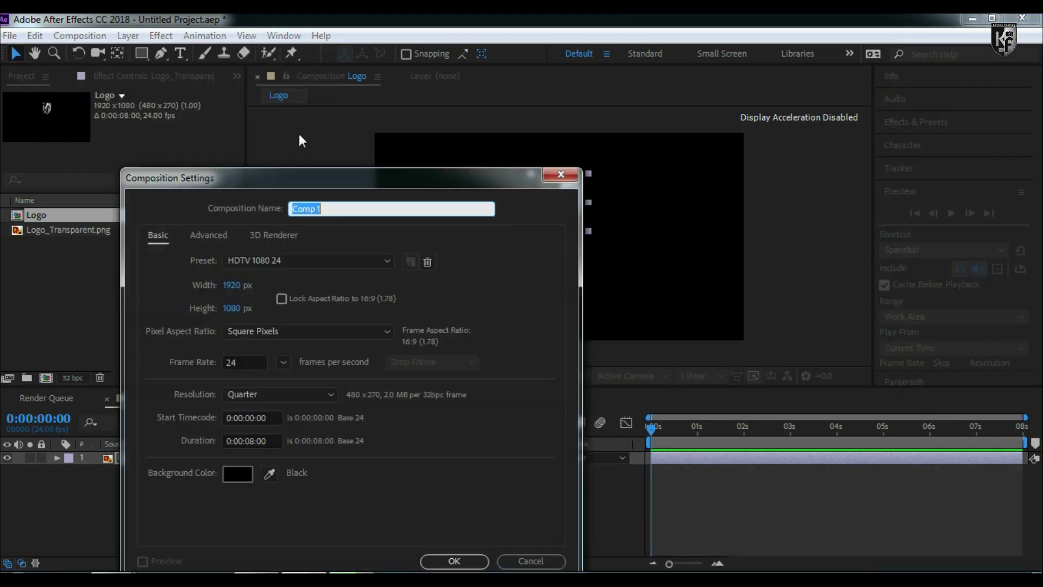
pyautogui.write('3')
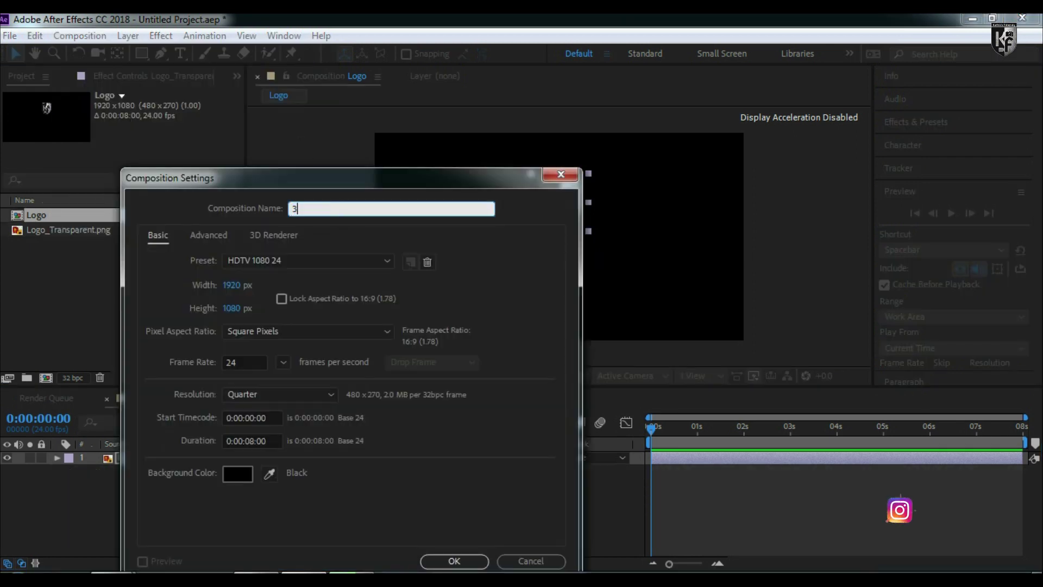
pyautogui.write('D Logo Depth')
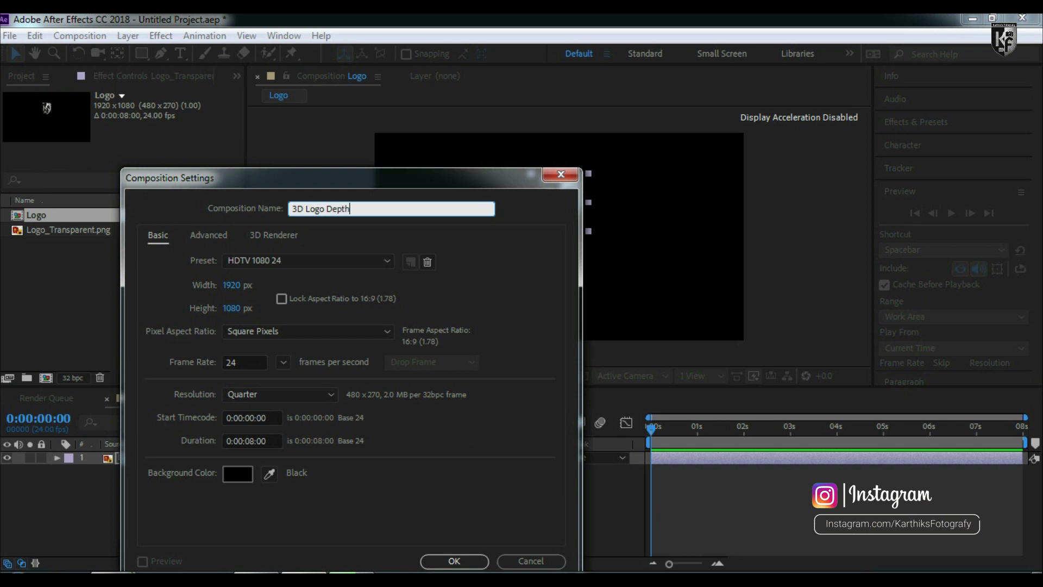
pyautogui.click(440, 560)
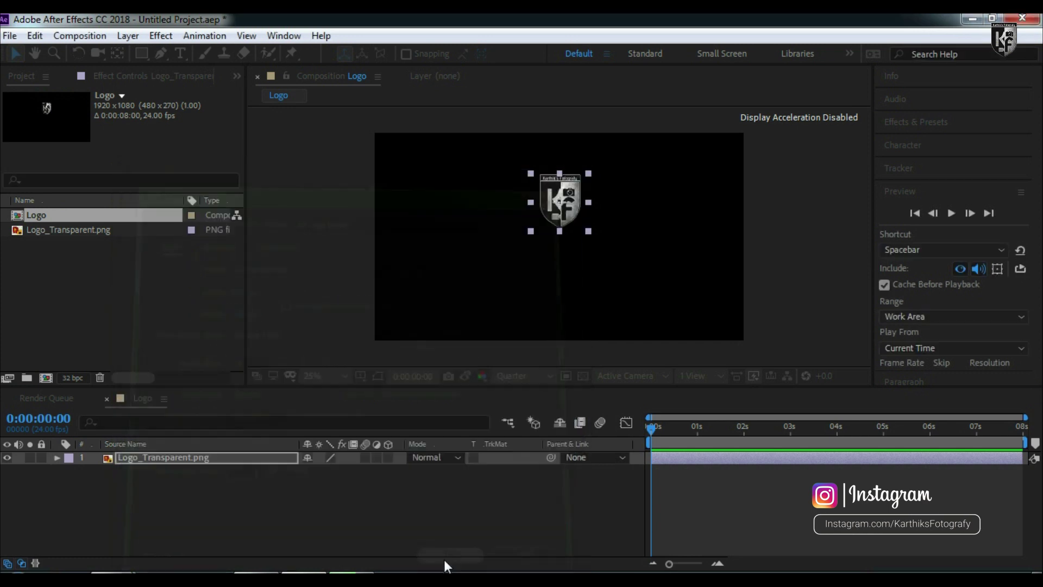
# Step: Add a black 1920 x 1080 solid named 3d Logo Depth to the 3D Logo Depth composition
pyautogui.click(127, 35)
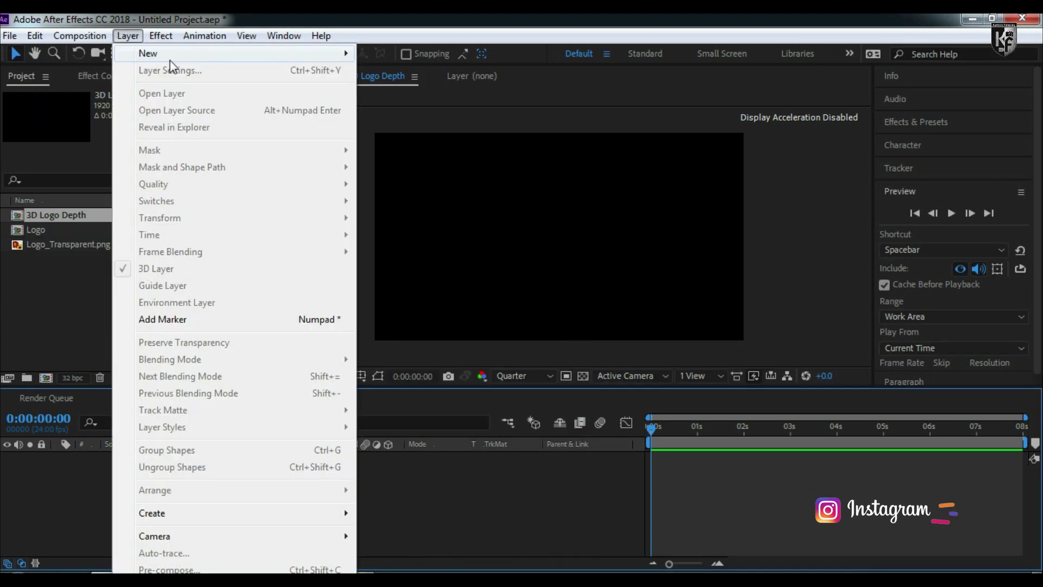
pyautogui.moveTo(139, 51)
pyautogui.click(609, 70)
pyautogui.write('3')
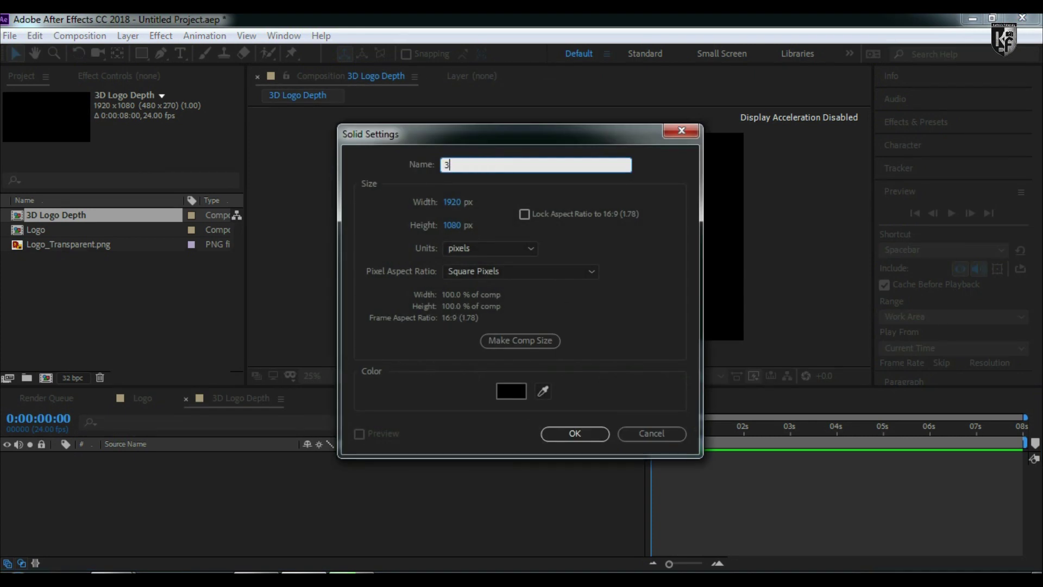
pyautogui.write('d Logo Depth')
pyautogui.click(561, 432)
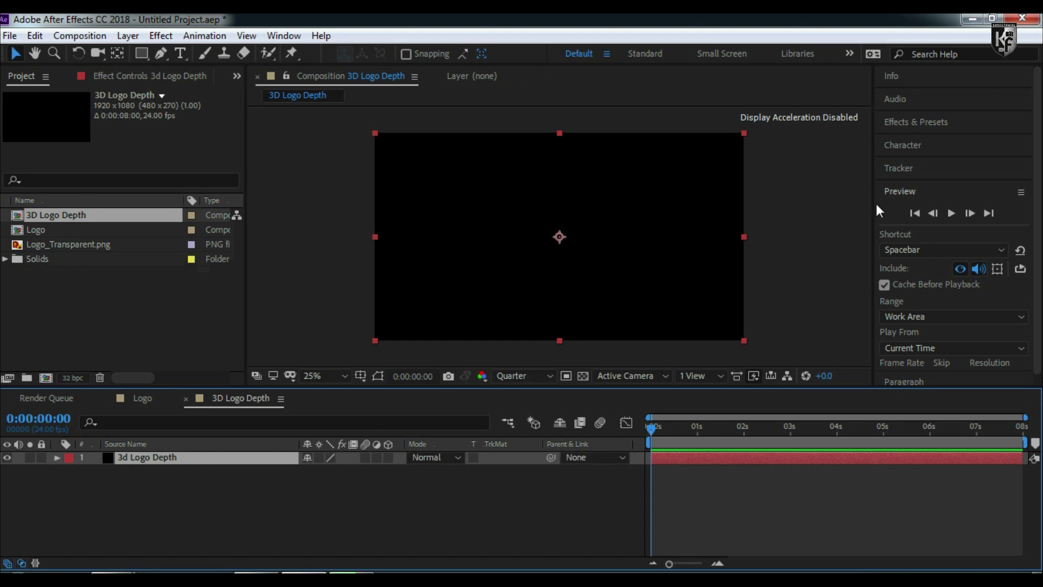
# Step: Find the Ignite Fractal Noise effect and apply it to the 3d Logo Depth solid
pyautogui.click(924, 121)
pyautogui.click(894, 144)
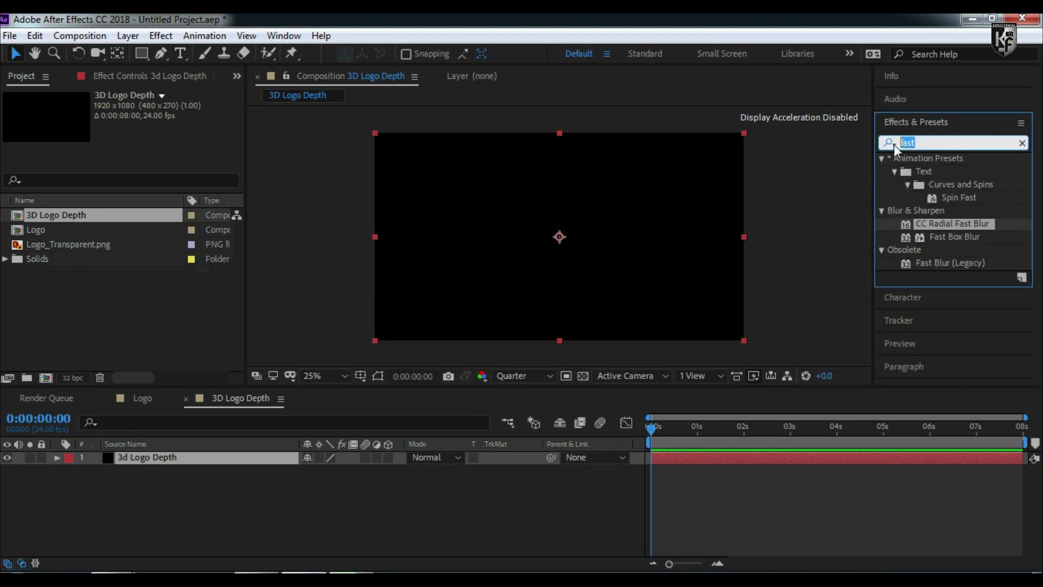
pyautogui.write('fracti')
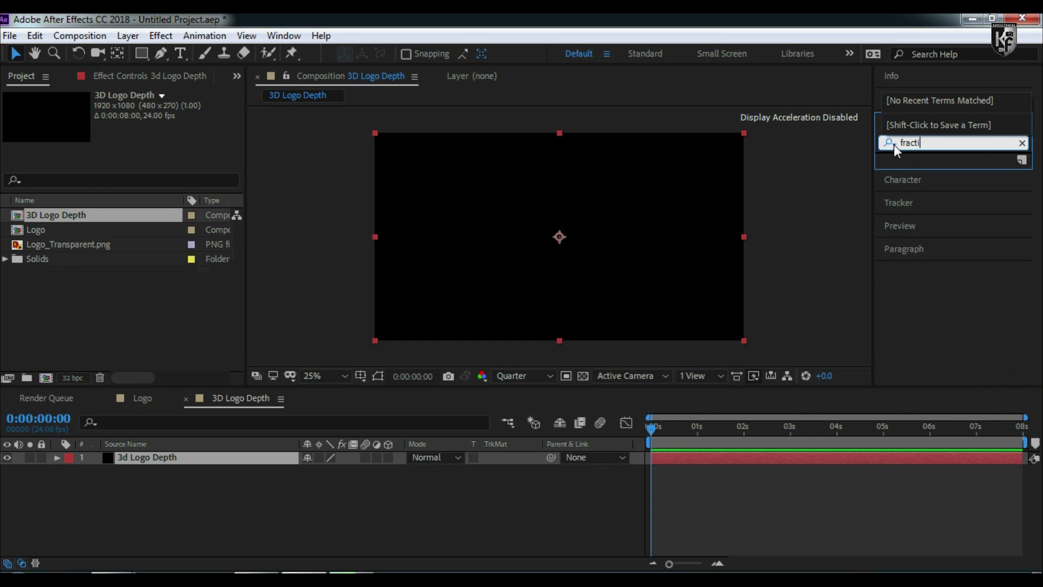
pyautogui.press('BackSpace')
pyautogui.click(944, 236)
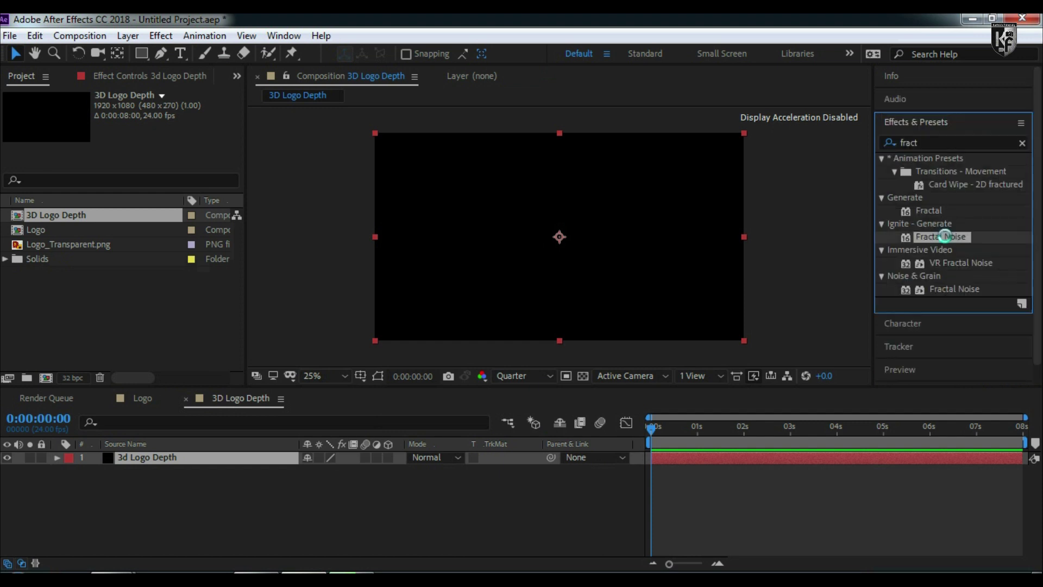
pyautogui.doubleClick(944, 236)
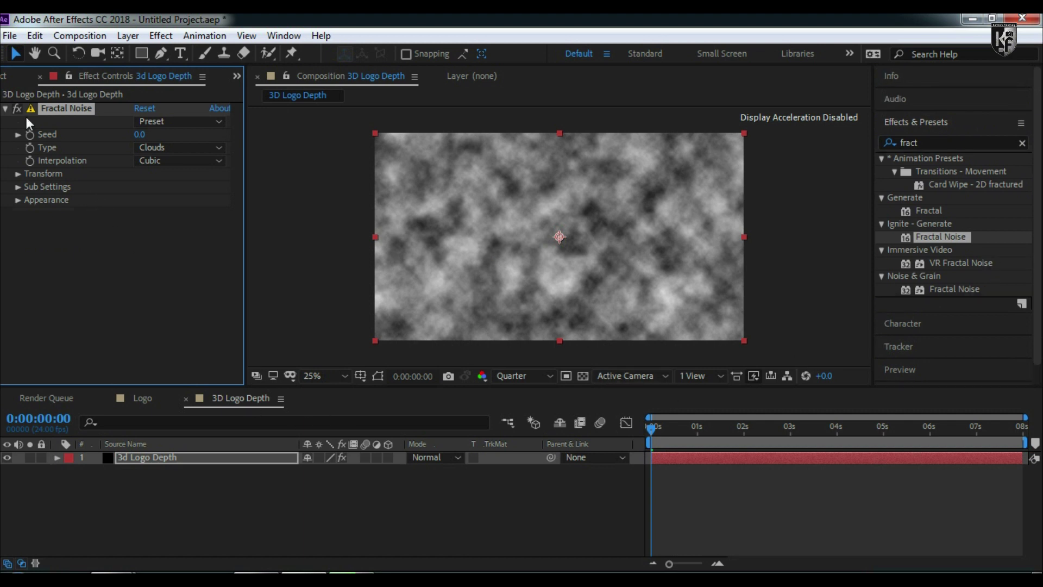
# Step: Try X axis scales of 500% and 1000% for the Fractal Noise on the solid
pyautogui.click(18, 173)
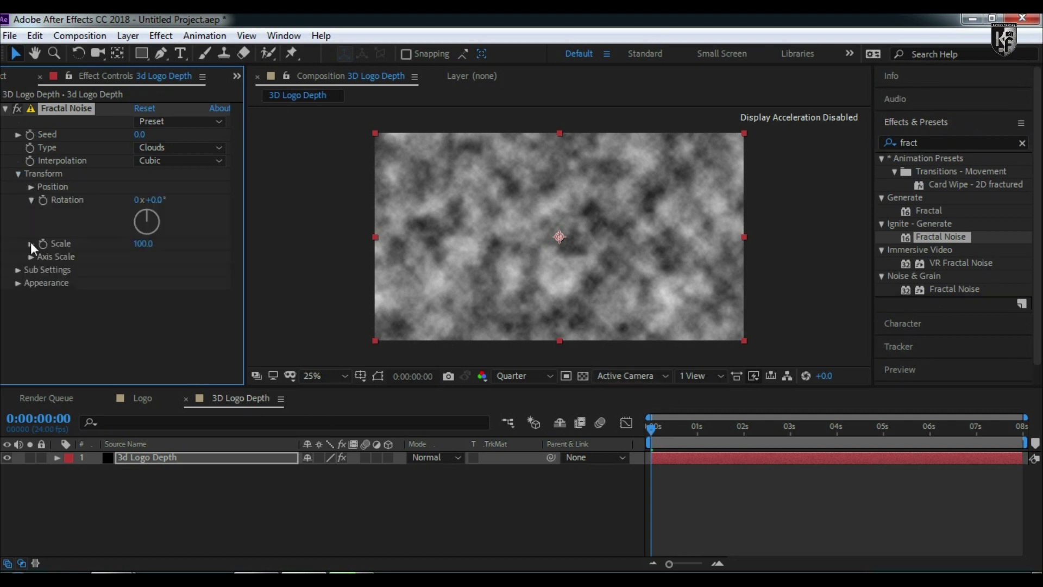
pyautogui.click(31, 257)
pyautogui.click(141, 270)
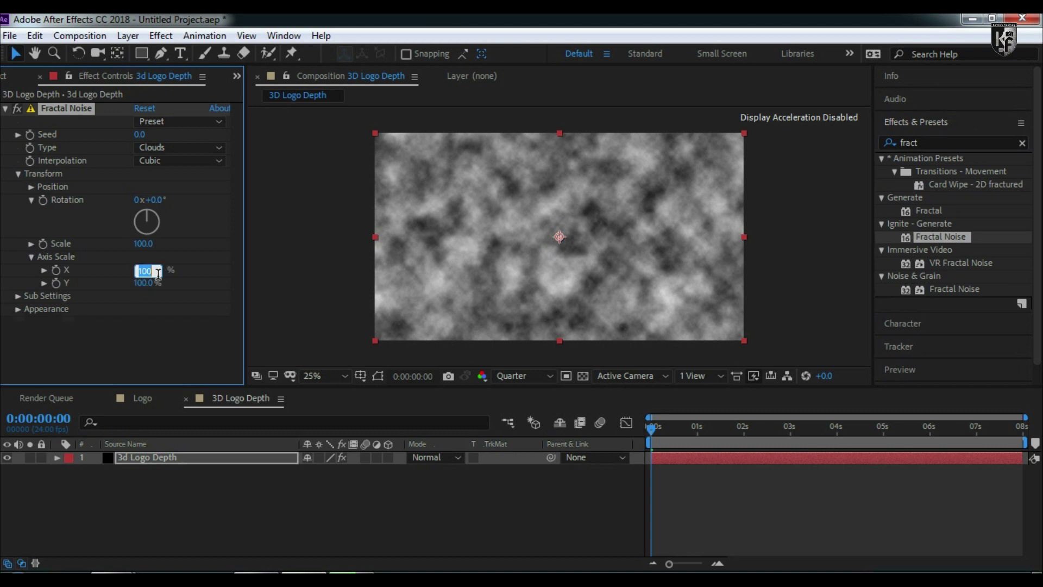
pyautogui.write('500')
pyautogui.press('Return')
pyautogui.press('Return')
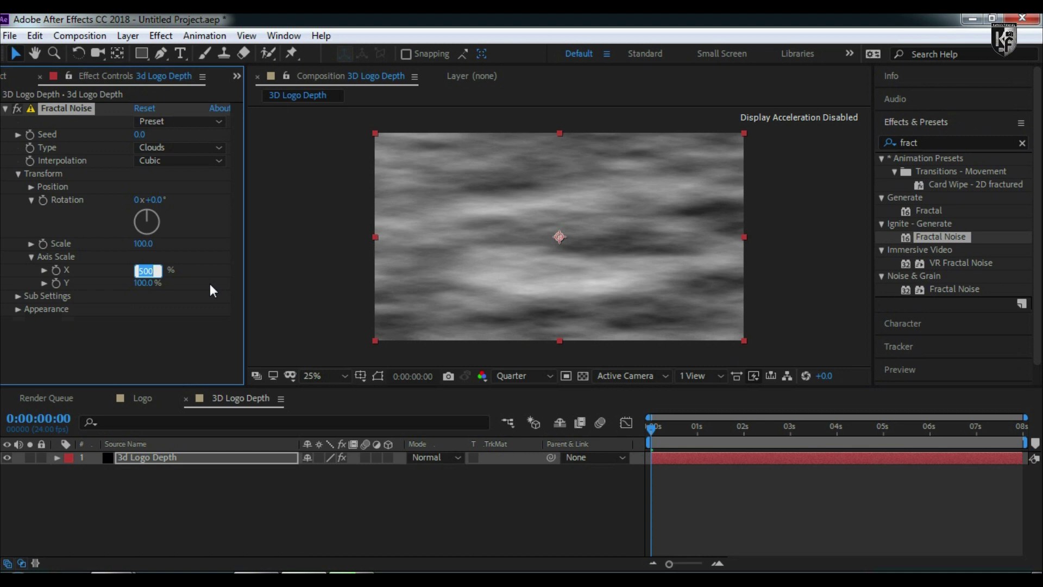
pyautogui.write('1000')
pyautogui.press('Return')
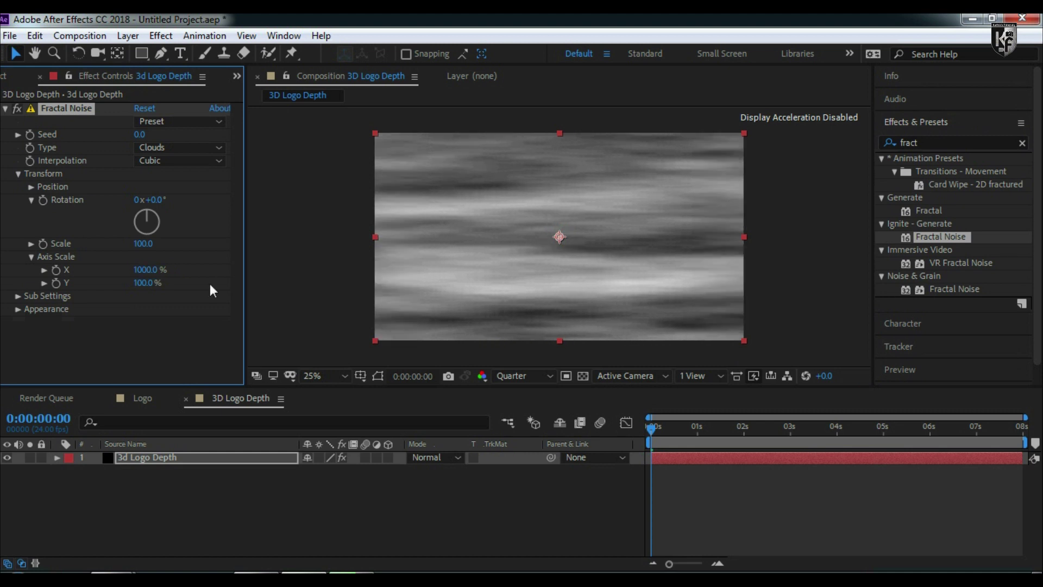
# Step: Try Block interpolation for the Fractal Noise and set it to Linear instead
pyautogui.click(176, 162)
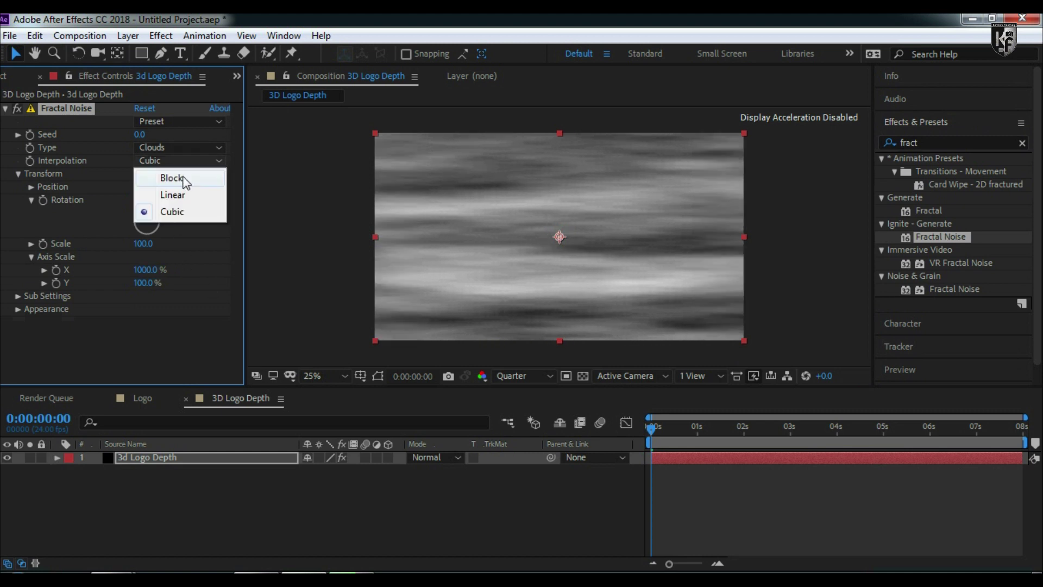
pyautogui.click(183, 178)
pyautogui.click(179, 161)
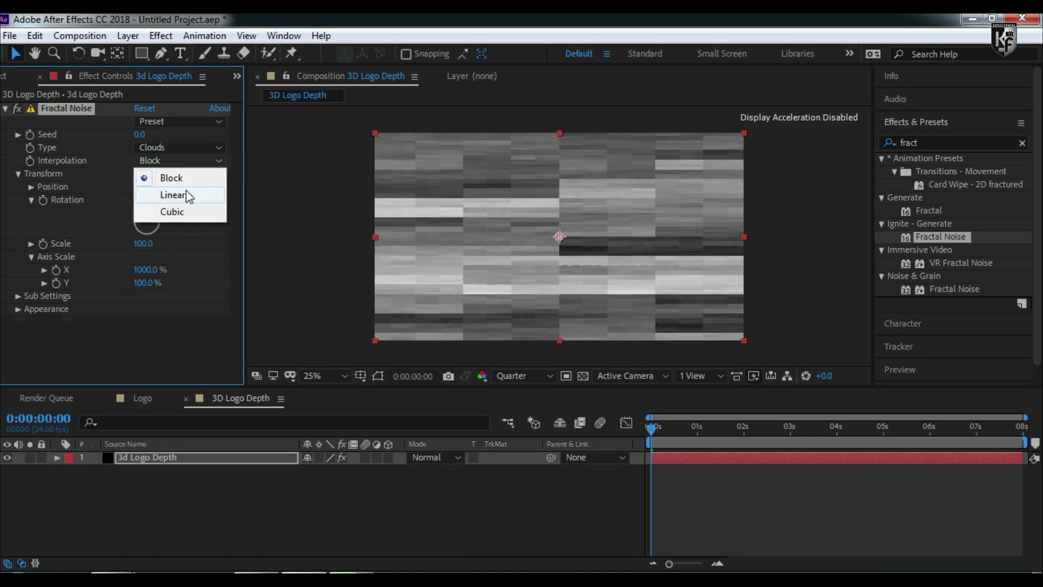
pyautogui.click(188, 196)
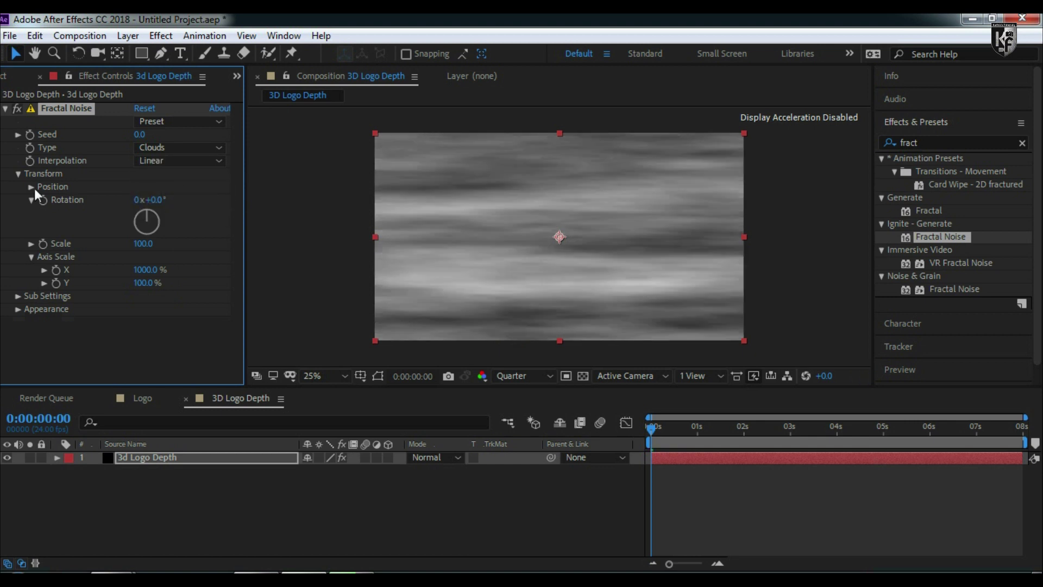
# Step: Set the Exposure in the Fractal Noise appearance settings to 0.5
pyautogui.click(16, 308)
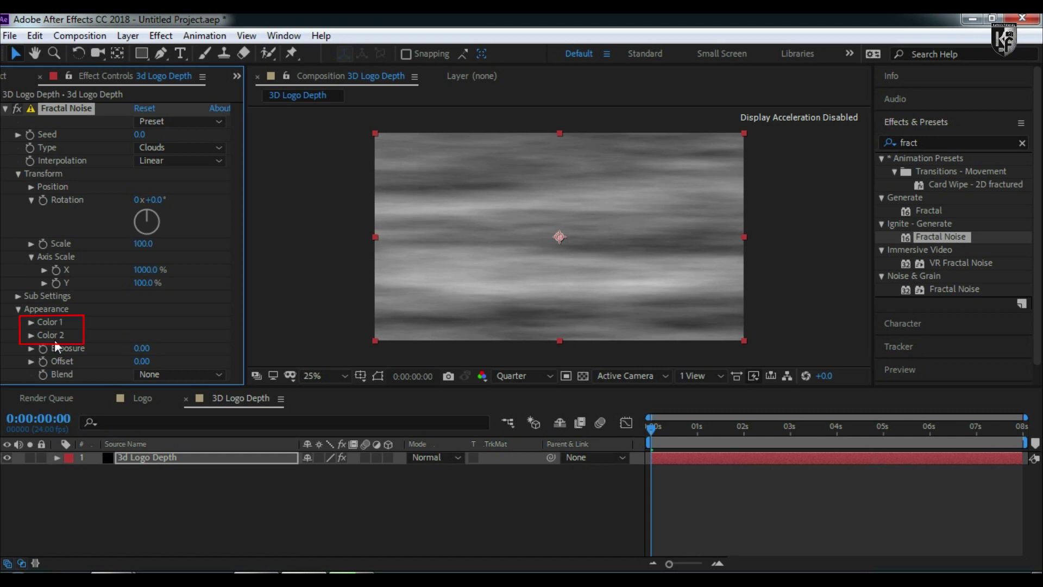
pyautogui.click(141, 348)
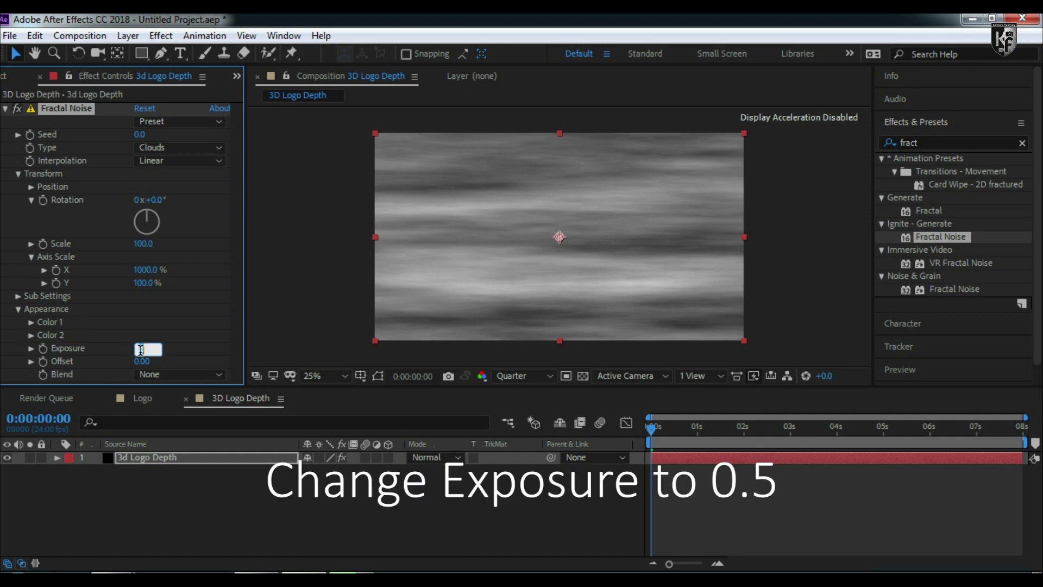
pyautogui.write('.5')
pyautogui.press('Return')
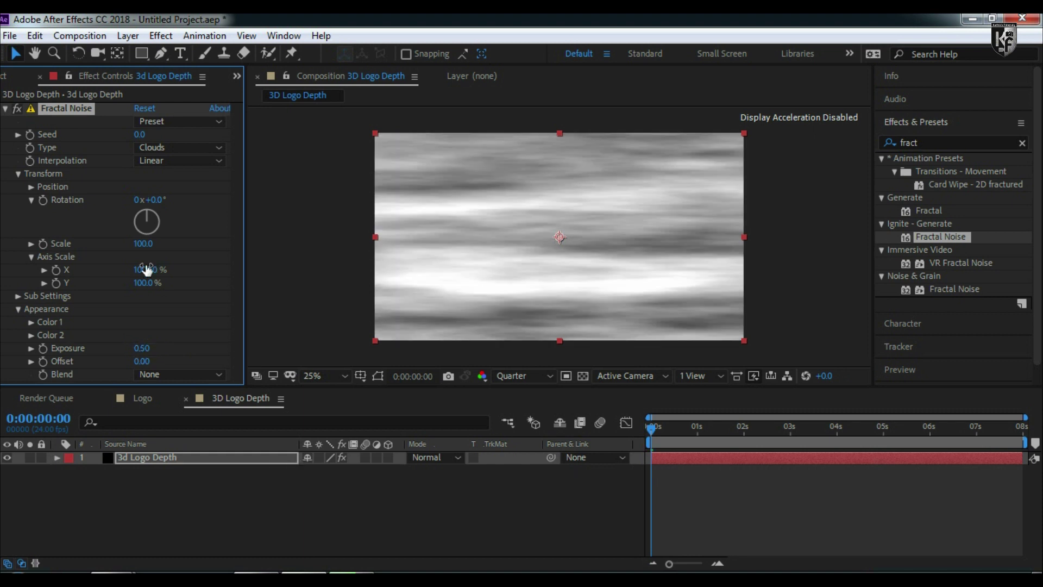
# Step: Stretch the Fractal Noise horizontally by setting its X axis scale to 5000%
pyautogui.click(143, 270)
pyautogui.write('5000')
pyautogui.press('Return')
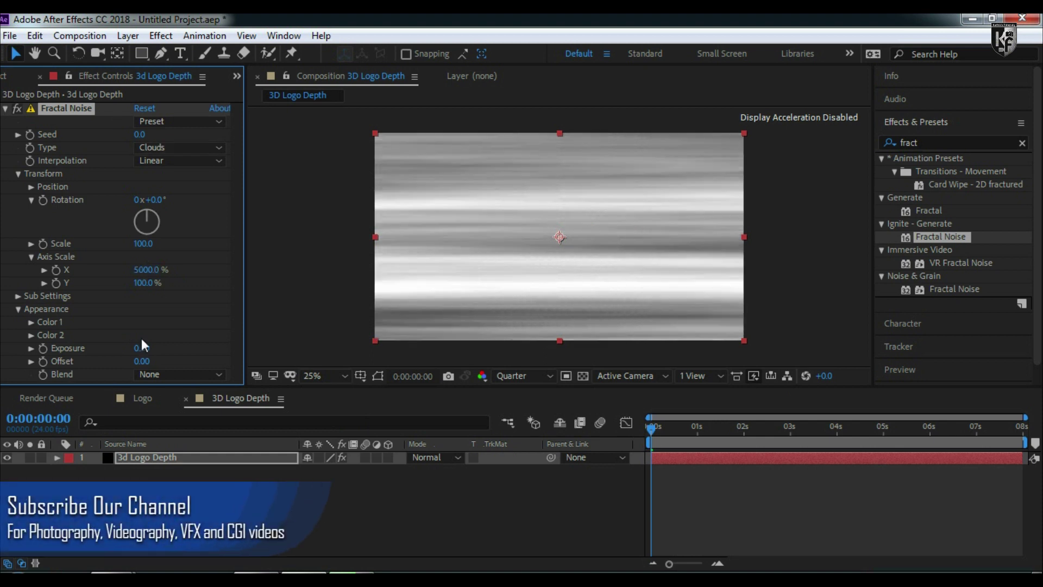
# Step: Place the Logo composition above the 3d Logo Depth solid and set the solid's track matte to Alpha
pyautogui.click(10, 75)
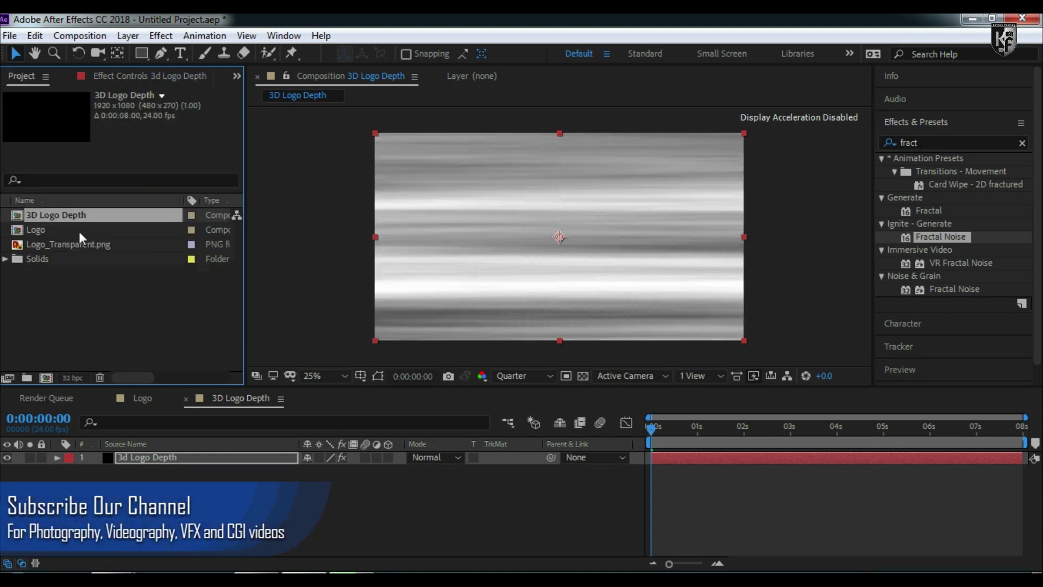
pyautogui.moveTo(69, 228); pyautogui.dragTo(146, 452)
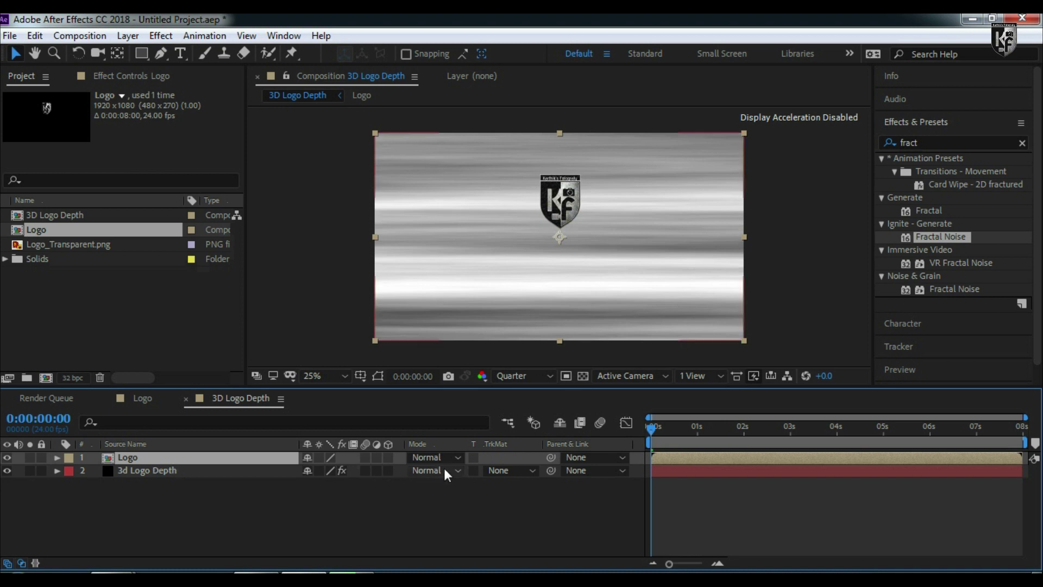
pyautogui.click(504, 470)
pyautogui.click(544, 405)
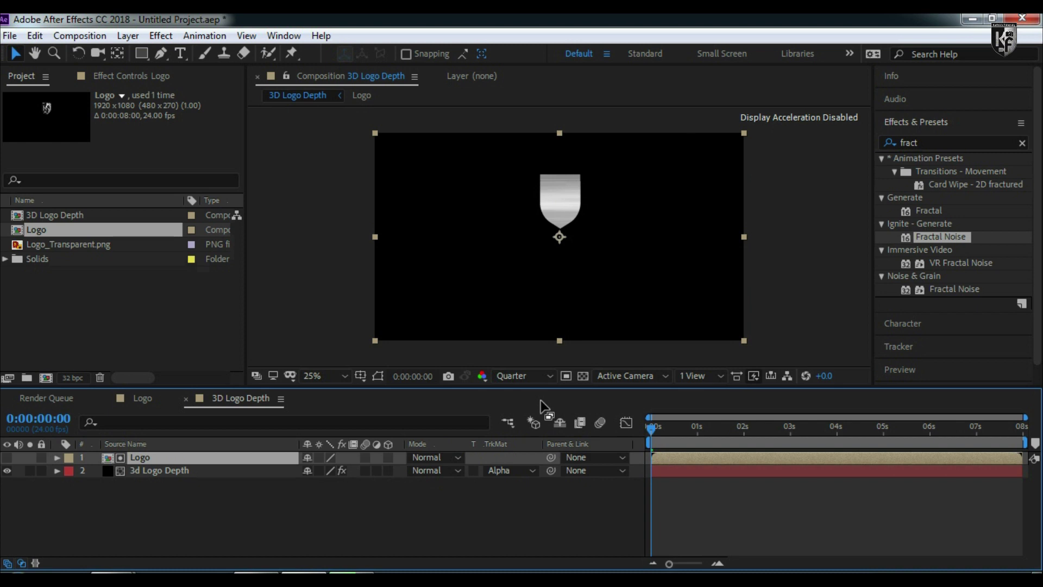
# Step: Create a new composition named Sub Comp and place the 3D Logo Depth composition in it
pyautogui.click(128, 35)
pyautogui.moveTo(157, 54)
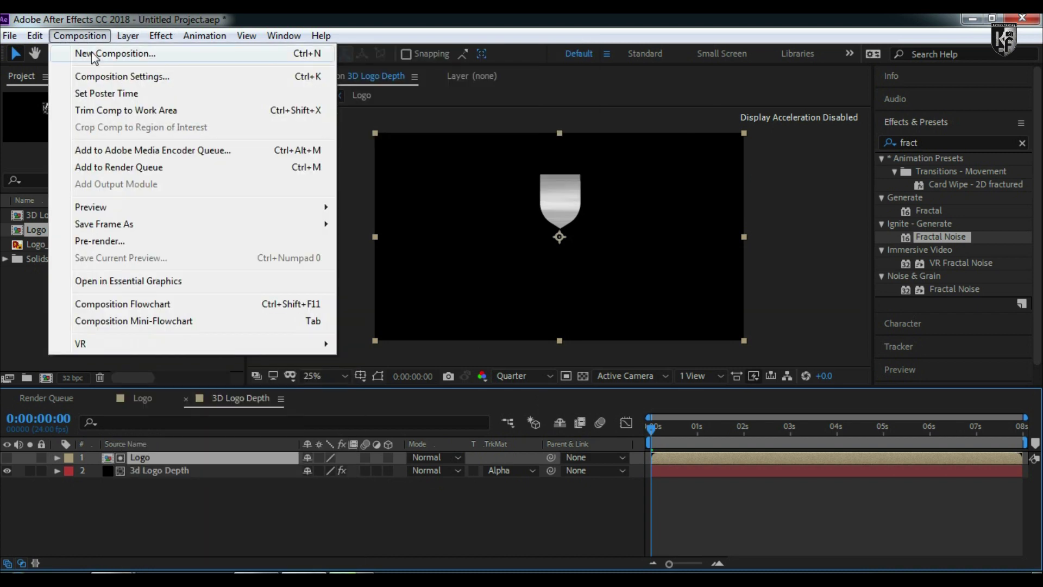
pyautogui.click(92, 48)
pyautogui.write('Sub ')
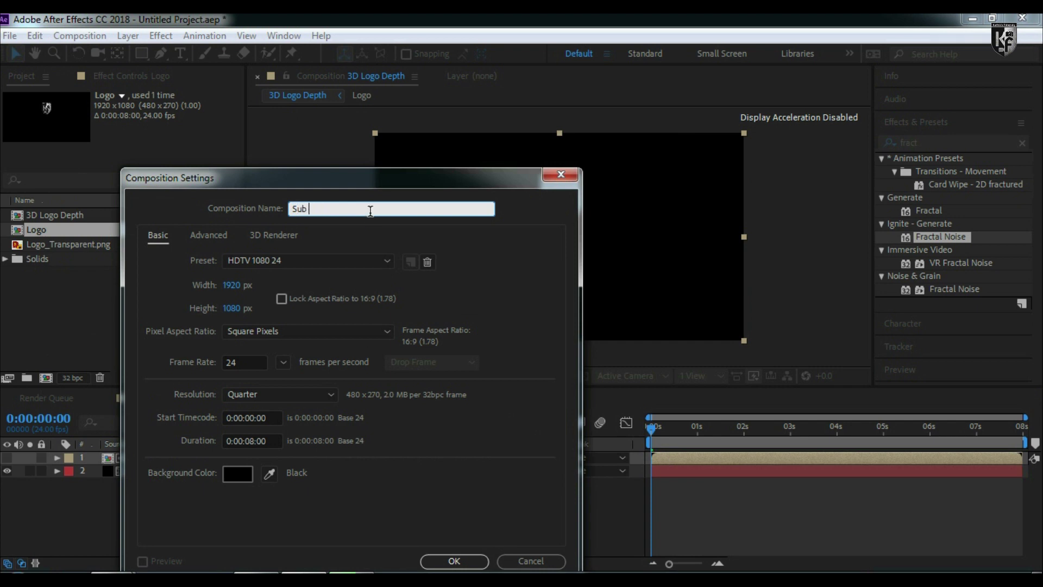
pyautogui.write('Comp')
pyautogui.click(454, 561)
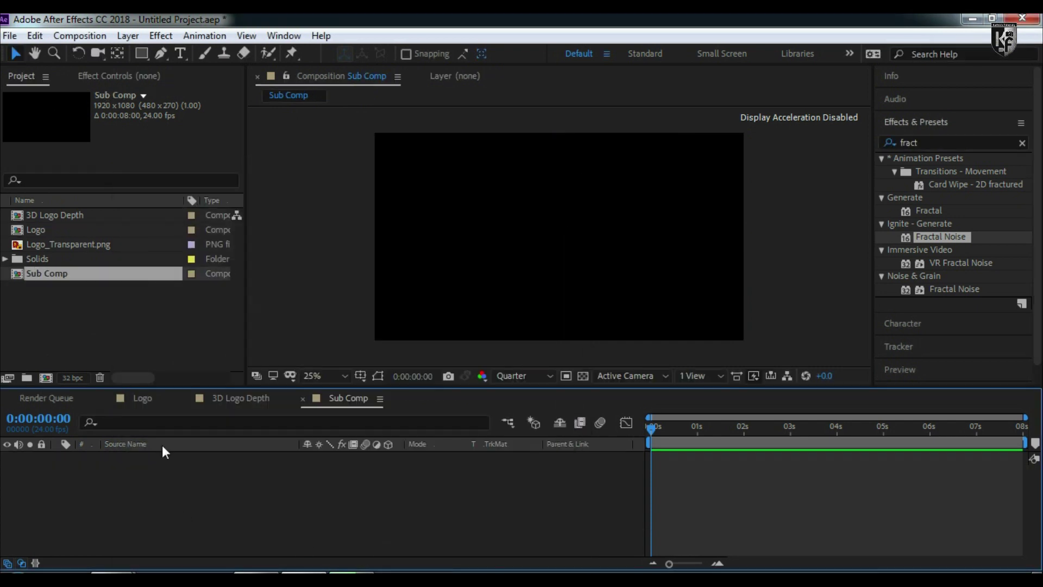
pyautogui.moveTo(63, 217); pyautogui.dragTo(115, 460)
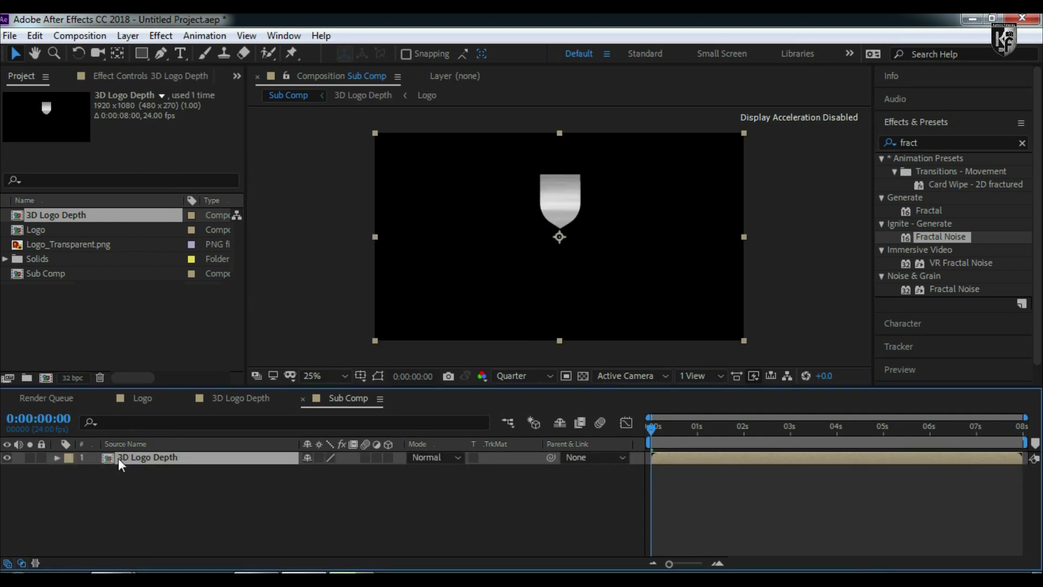
# Step: Add an adjustment layer above 3D Logo Depth in Sub Comp and rename it Slider
pyautogui.click(128, 35)
pyautogui.moveTo(165, 53)
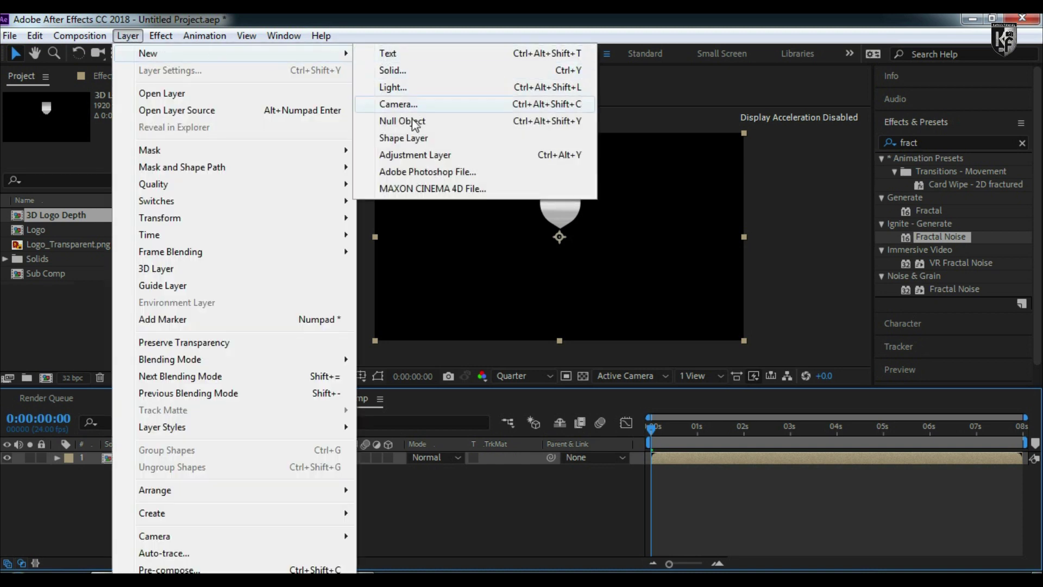
pyautogui.press('Escape')
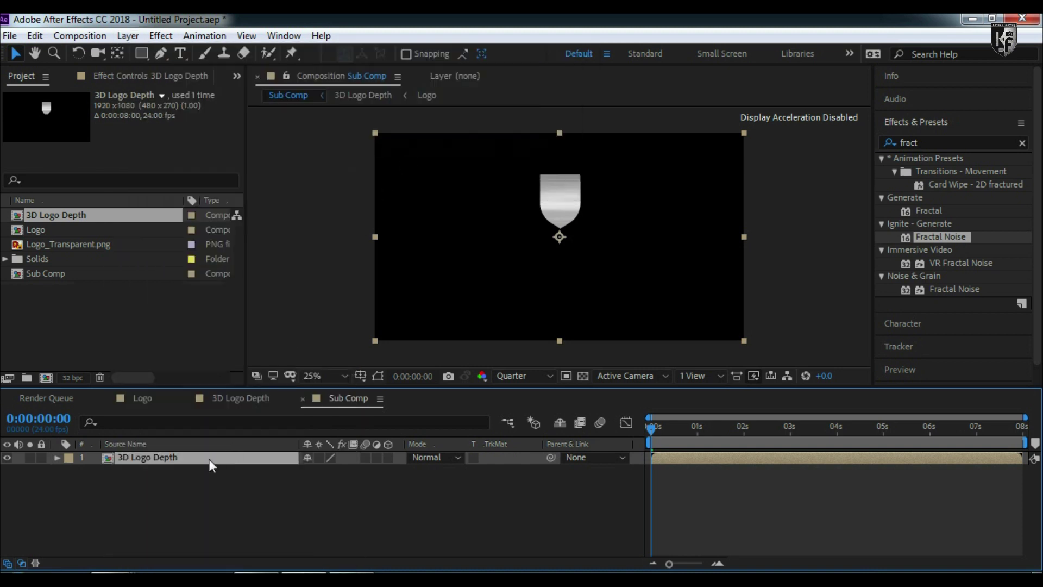
pyautogui.hotkey('ctrl', 'alt', 'y')
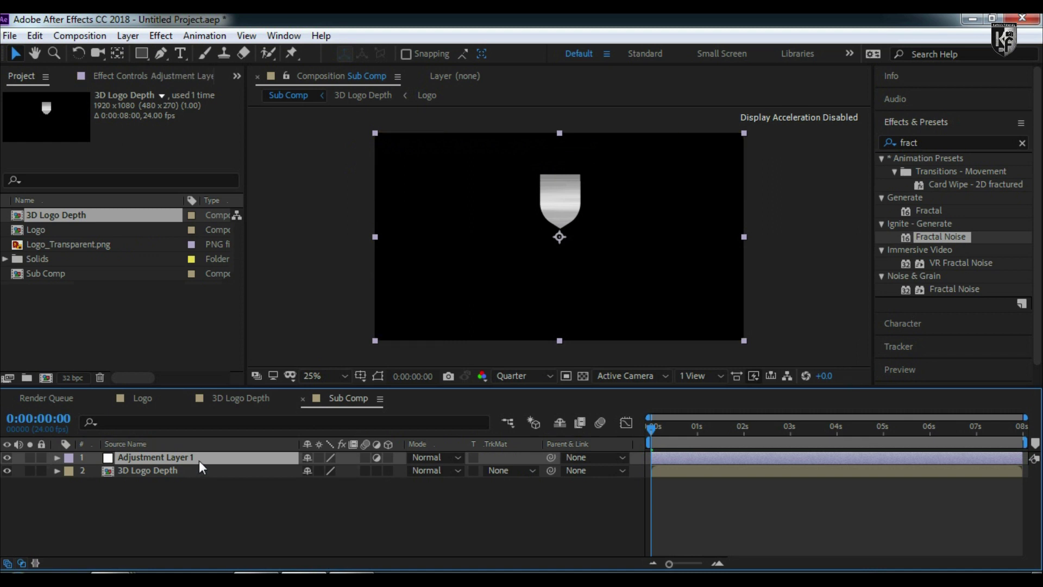
pyautogui.rightClick(199, 461)
pyautogui.click(215, 455)
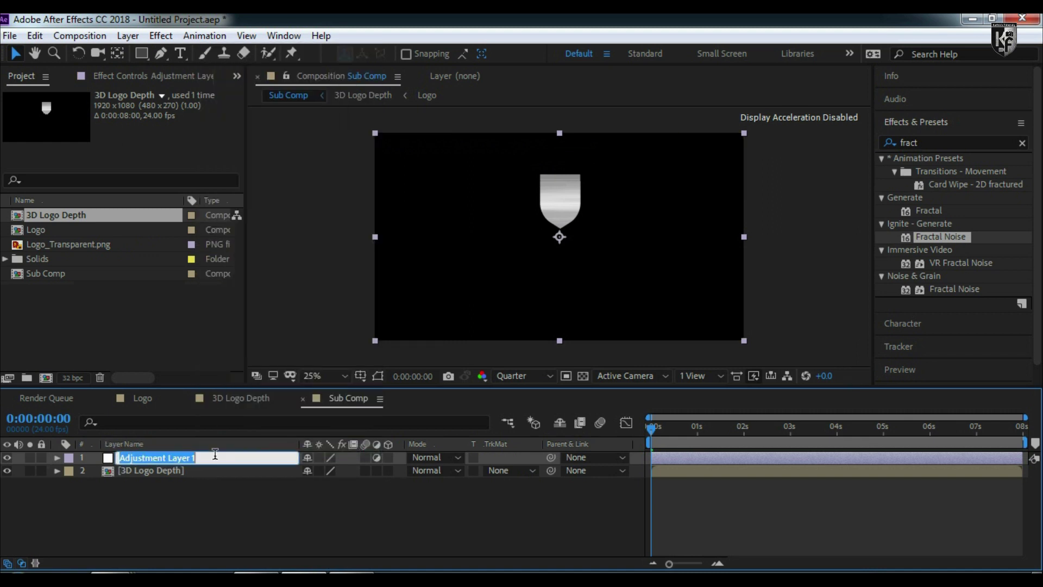
pyautogui.write('Slider')
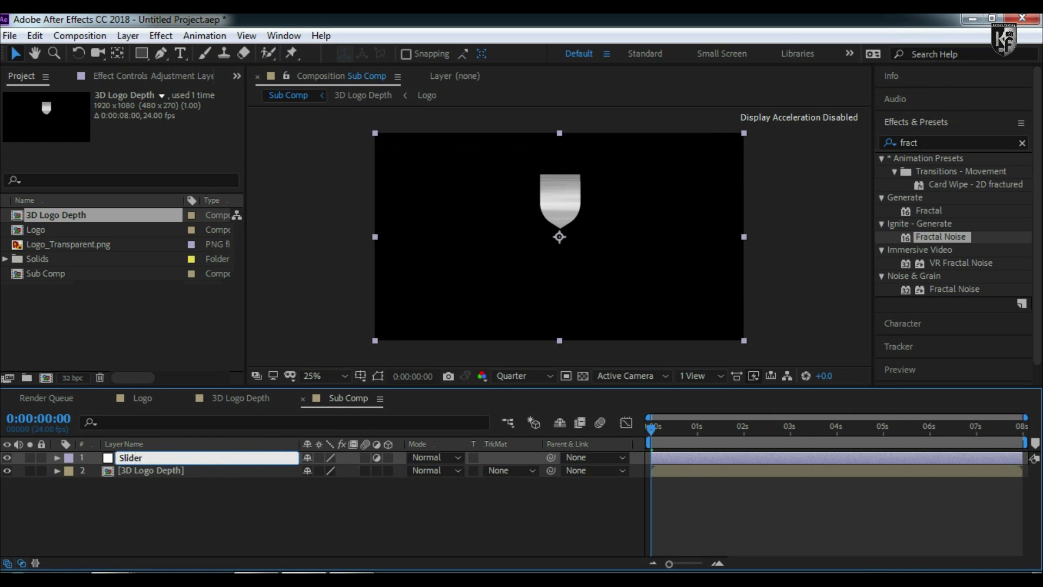
pyautogui.click(207, 458)
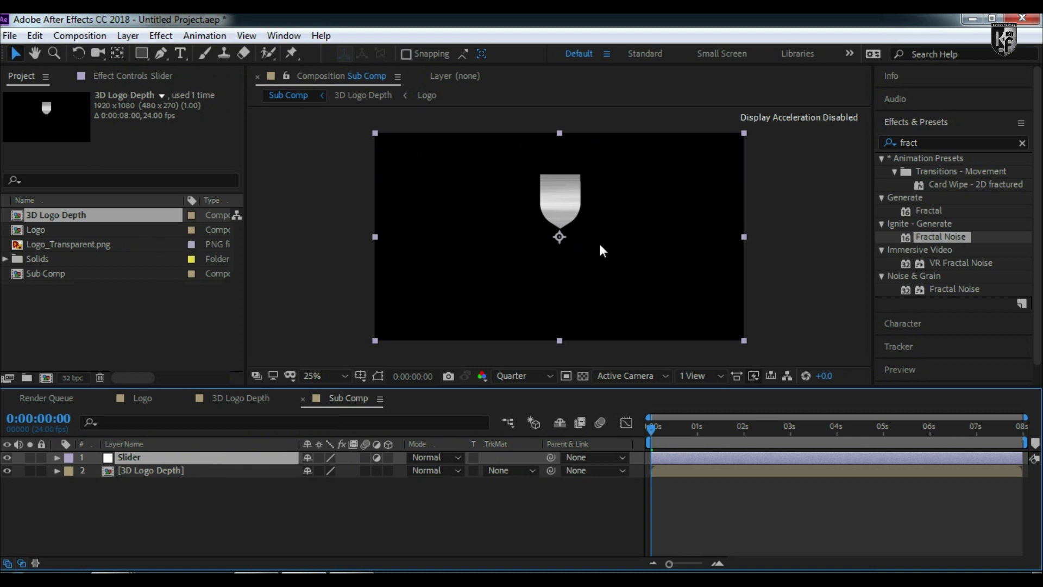
# Step: Apply a Slider Control effect to the Slider layer and rename the effect Extrusion
pyautogui.click(922, 143)
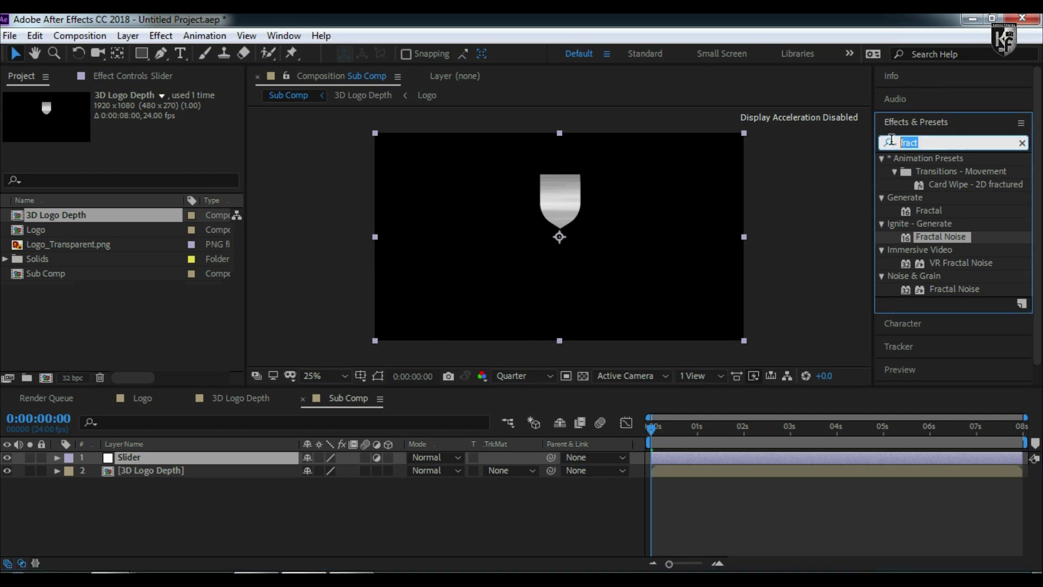
pyautogui.write('slid')
pyautogui.write('er')
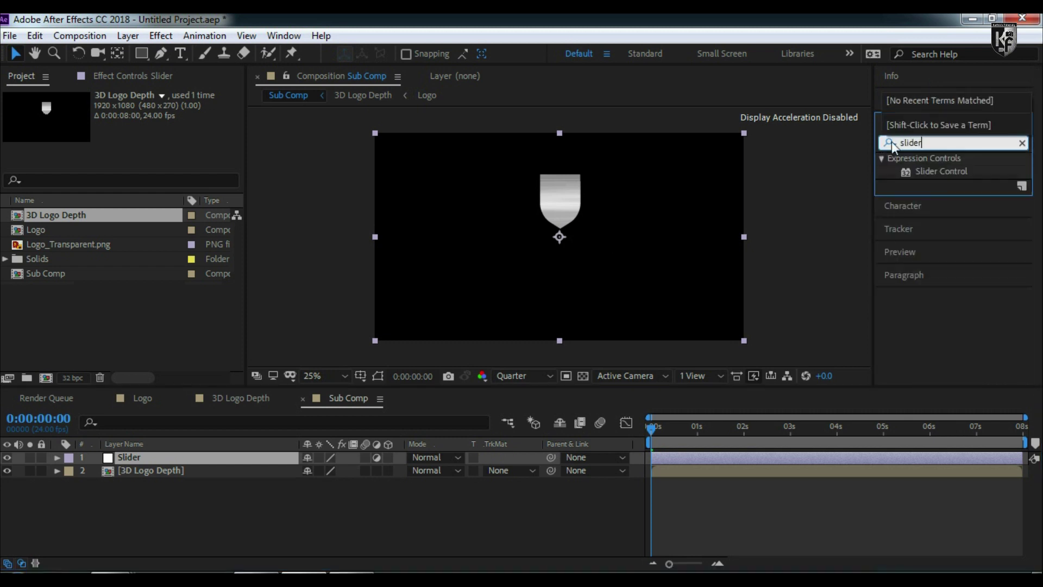
pyautogui.doubleClick(928, 168)
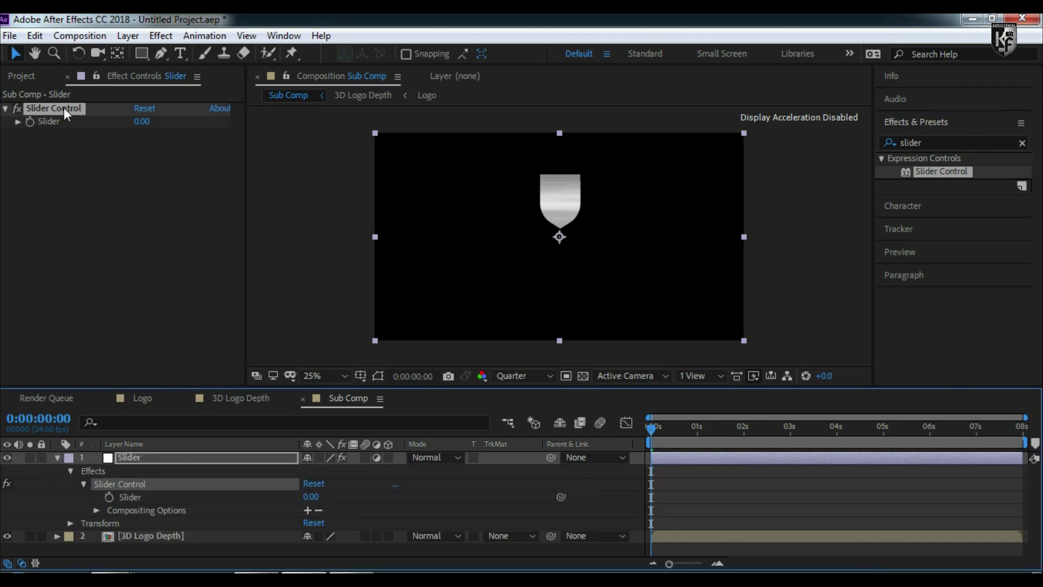
pyautogui.rightClick(138, 481)
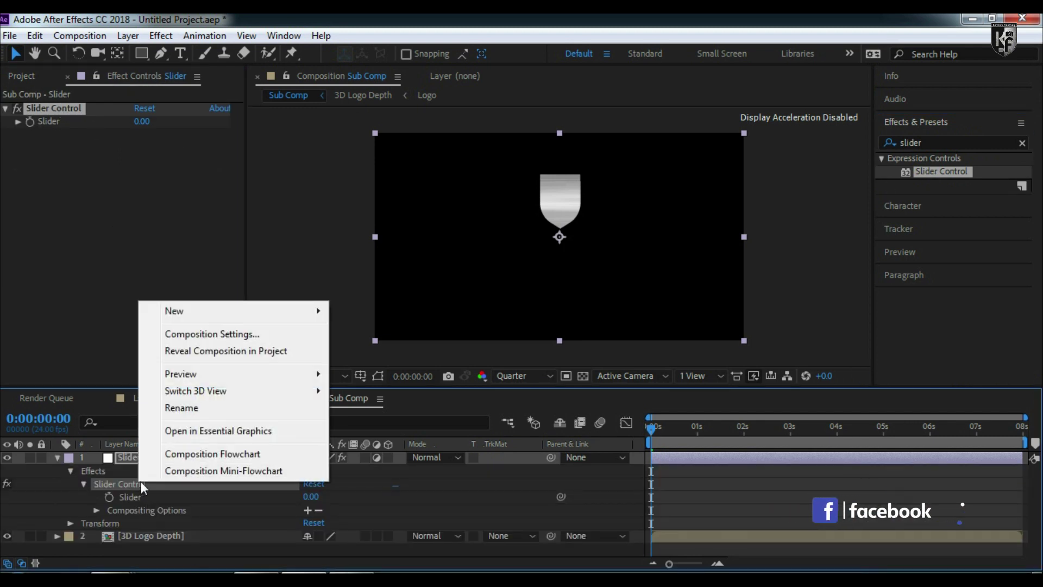
pyautogui.click(184, 408)
pyautogui.write('Extr')
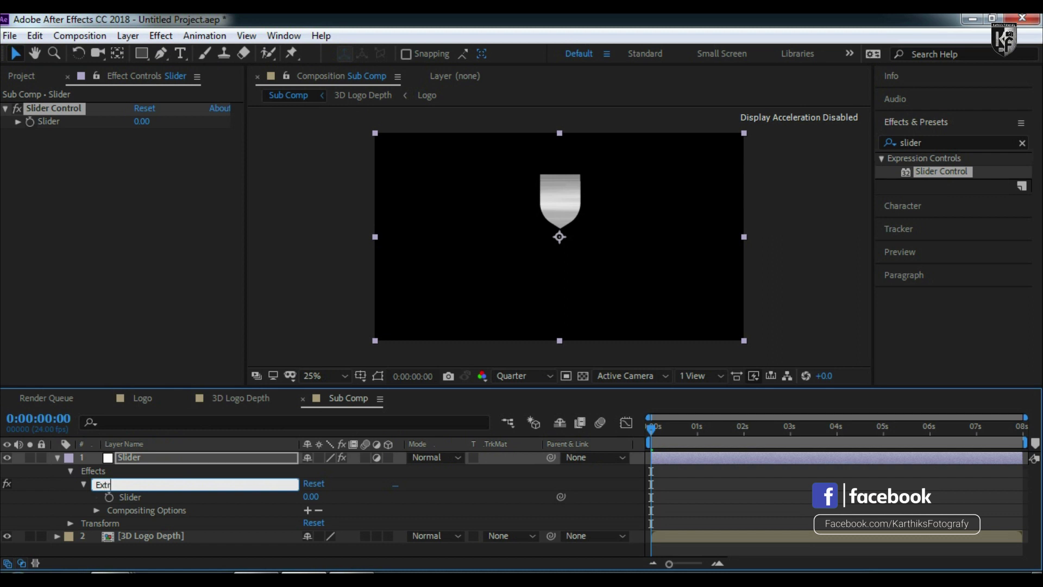
pyautogui.write('usion')
pyautogui.press('Return')
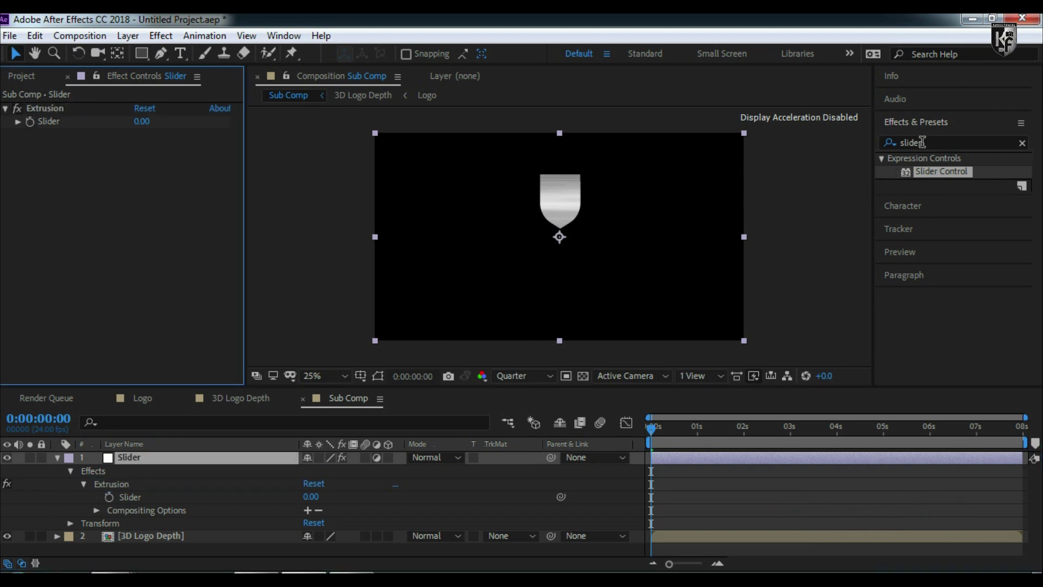
# Step: Apply an Angle Control effect to the Slider layer and rename the effect Light Control
pyautogui.click(881, 141)
pyautogui.write('angle')
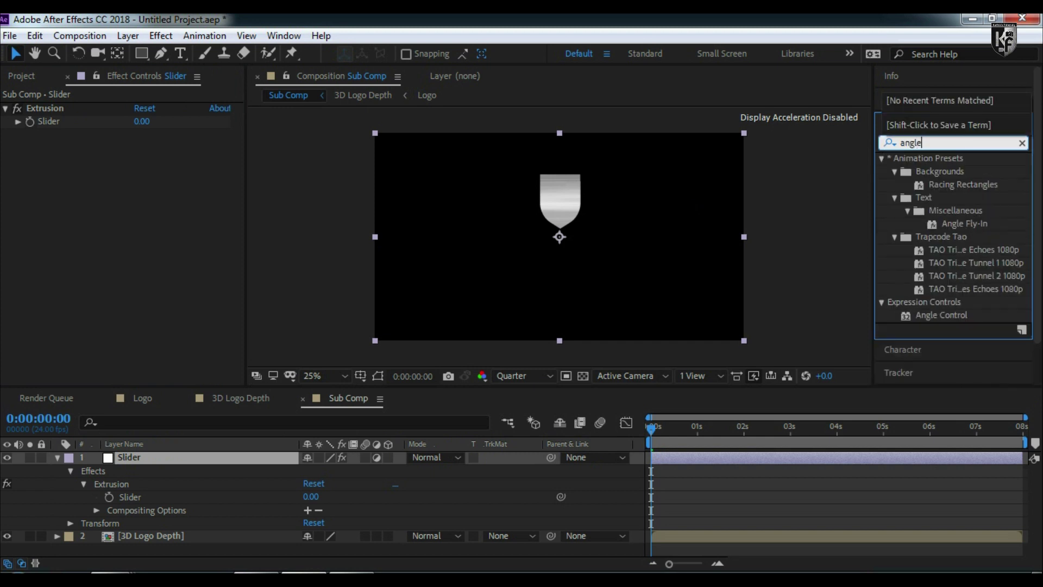
pyautogui.doubleClick(953, 310)
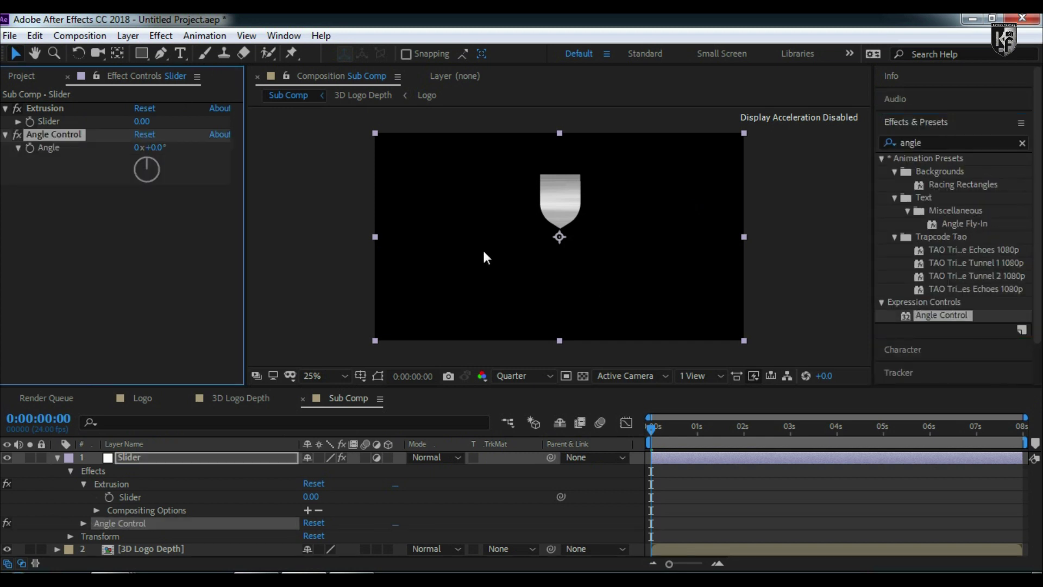
pyautogui.rightClick(161, 526)
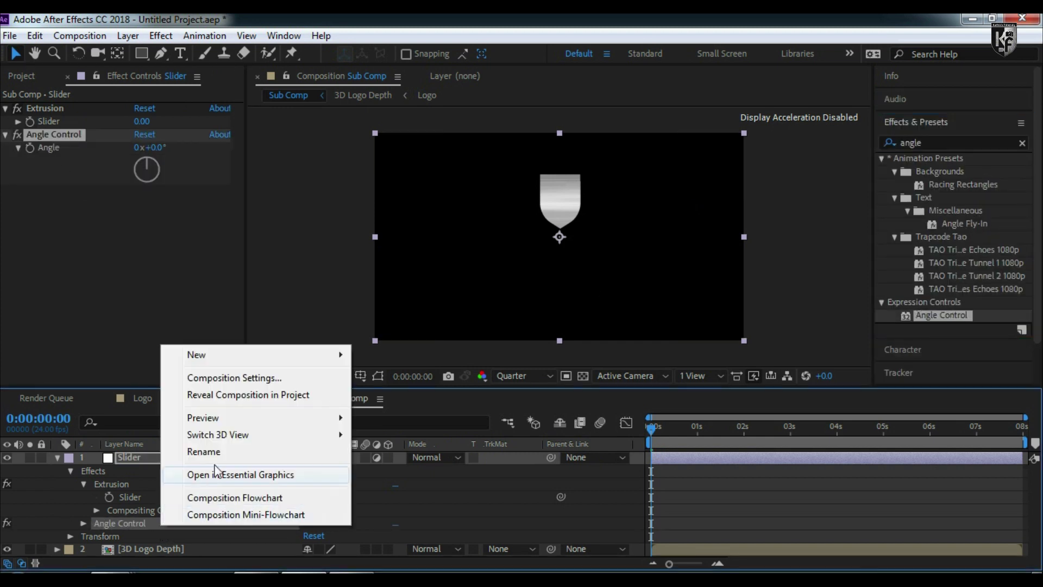
pyautogui.click(217, 453)
pyautogui.write('Light ')
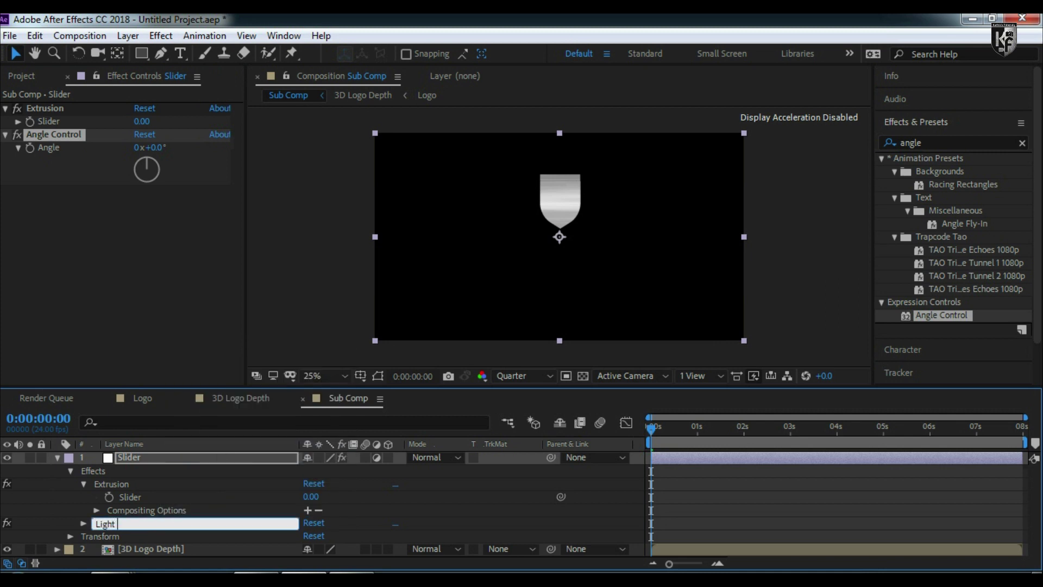
pyautogui.write('Control')
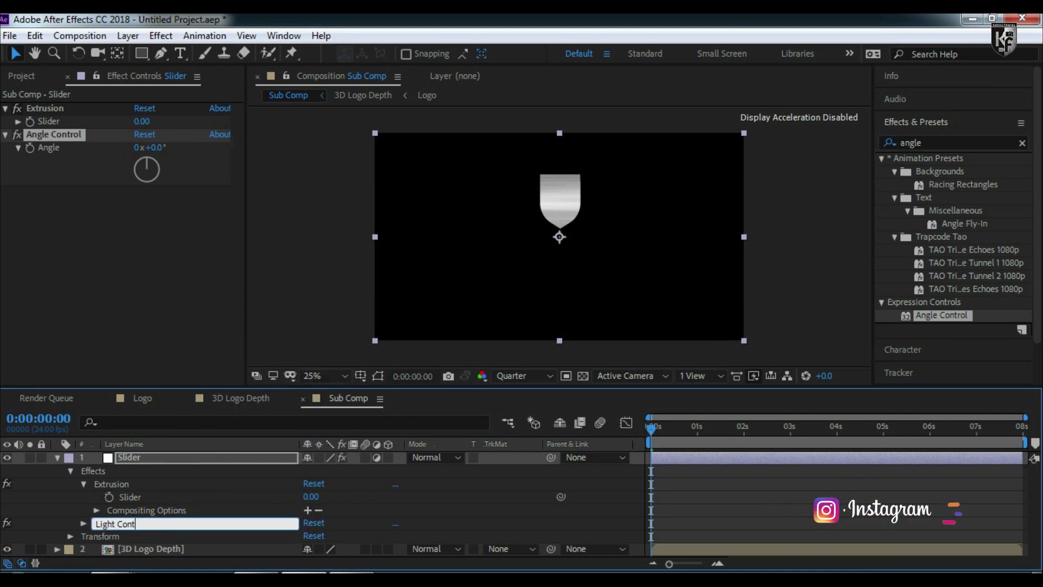
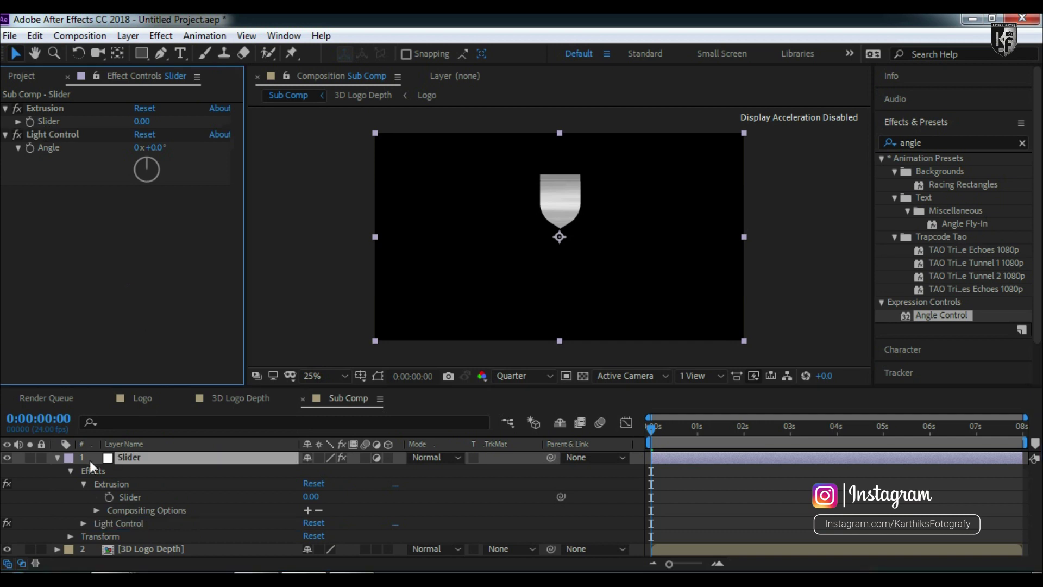
pyautogui.click(58, 457)
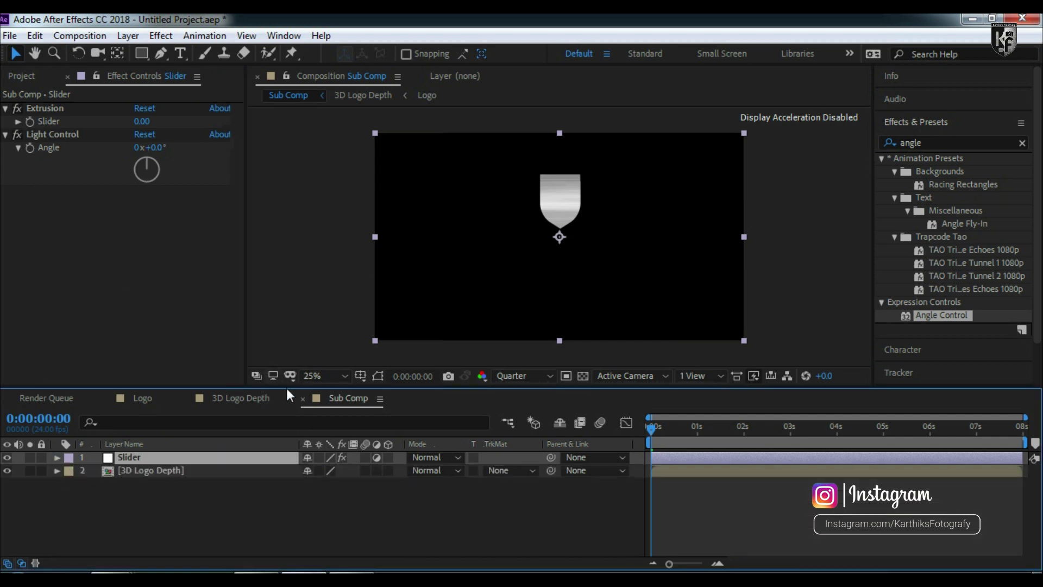
# Step: Add an expression to the 3D Logo Depth layer's Position, starting with value+[0,0,index*
pyautogui.moveTo(288, 386); pyautogui.dragTo(306, 272)
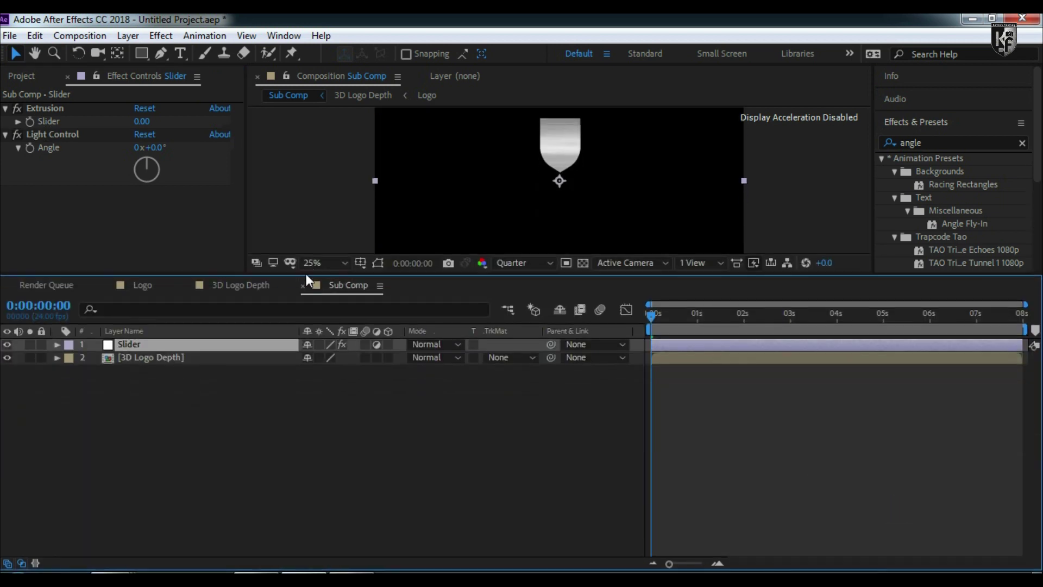
pyautogui.keyDown('alt'); pyautogui.click(58, 358); pyautogui.keyUp('alt')
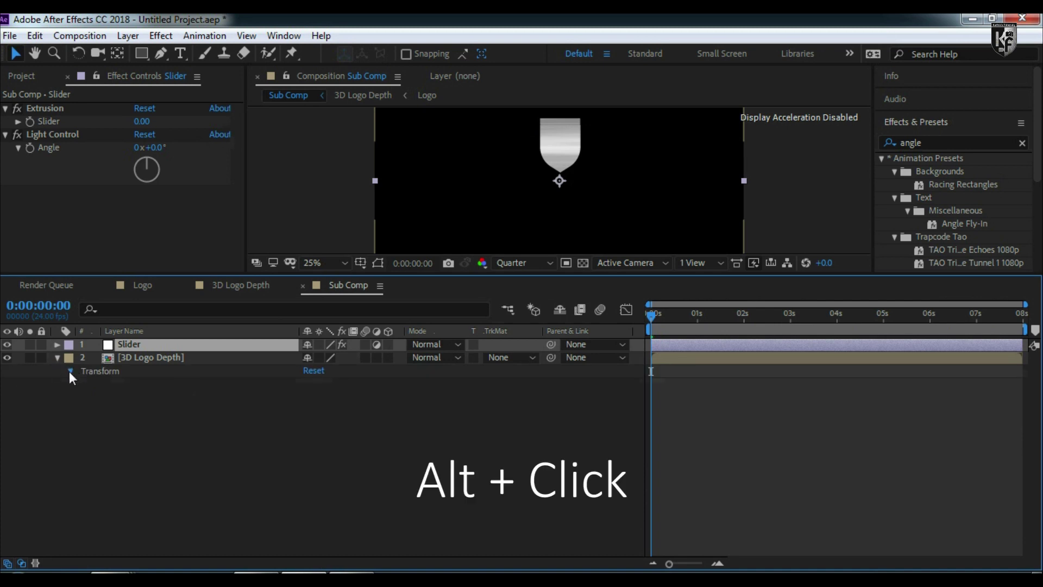
pyautogui.keyDown('alt'); pyautogui.click(96, 397); pyautogui.keyUp('alt')
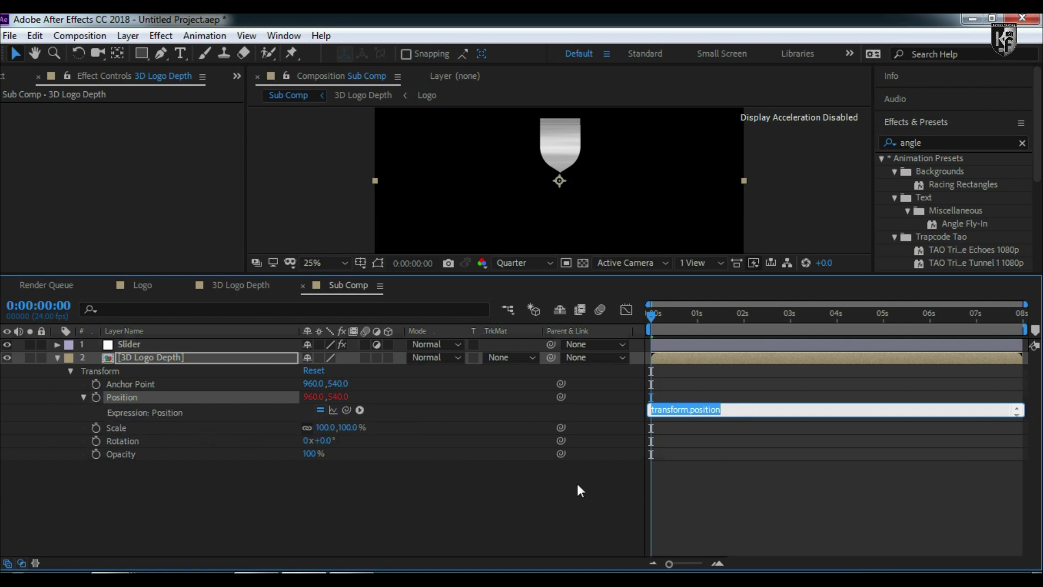
pyautogui.write('value')
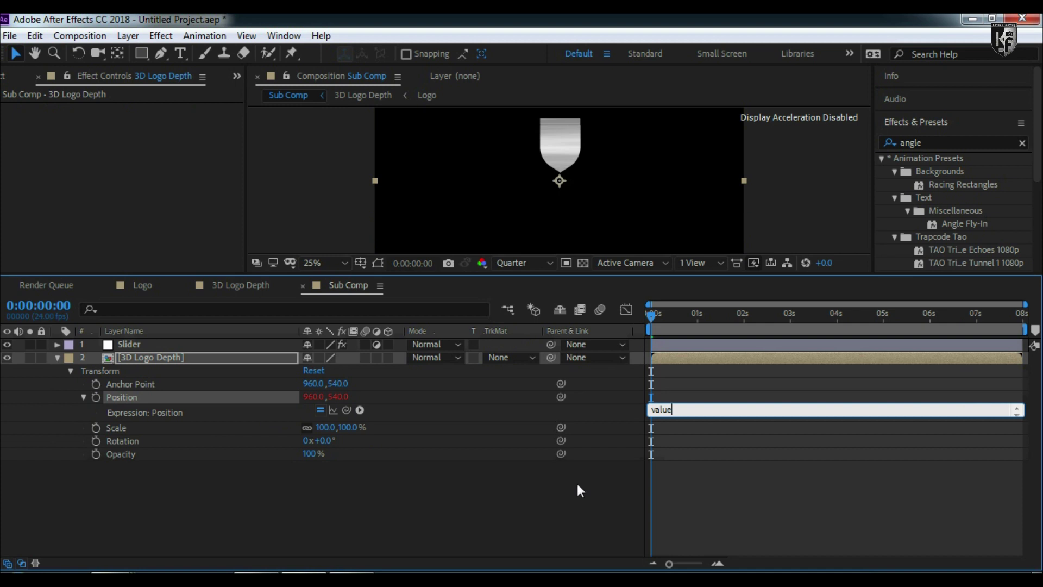
pyautogui.write('+[0,0')
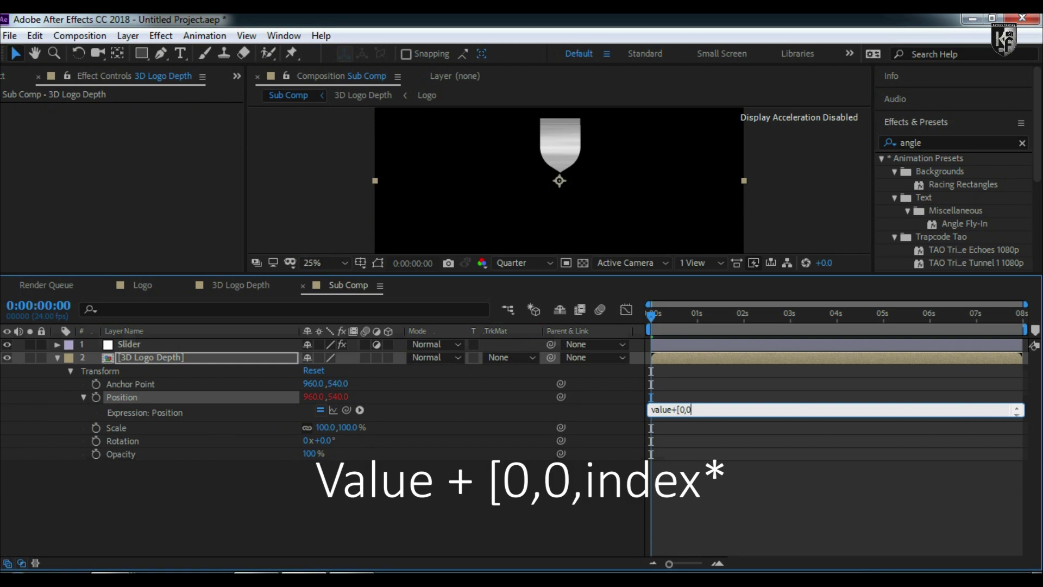
pyautogui.write(',index*')
# Step: Complete the Position expression by linking it to the Slider layer's Extrusion slider value and closing the bracket
pyautogui.click(55, 344)
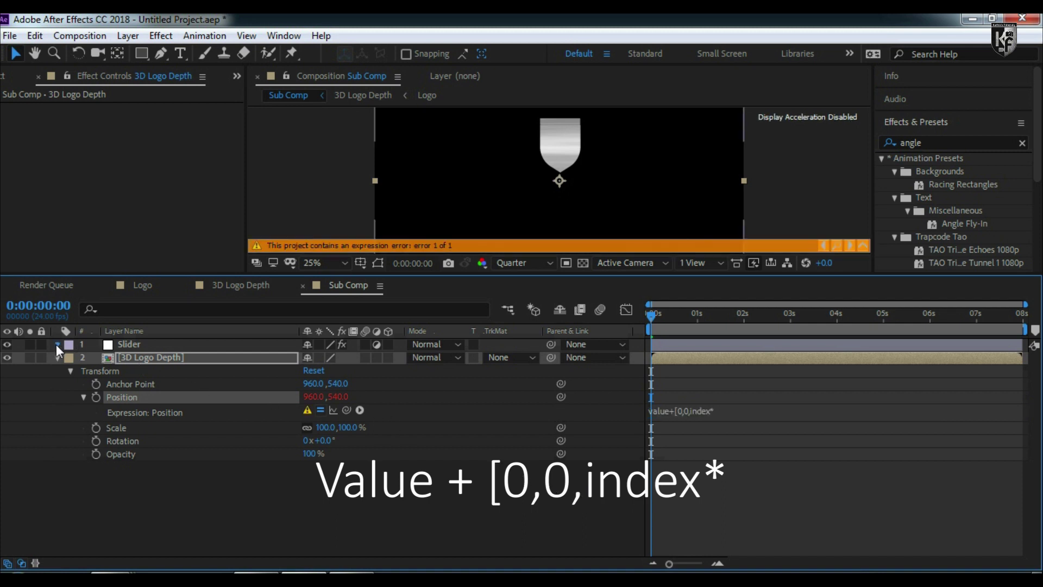
pyautogui.click(56, 344)
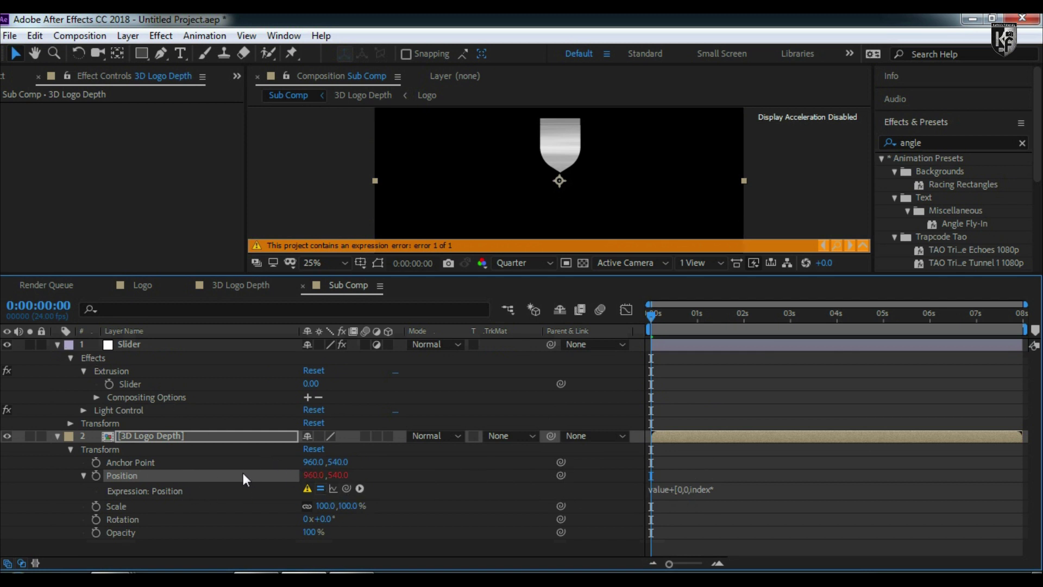
pyautogui.click(654, 488)
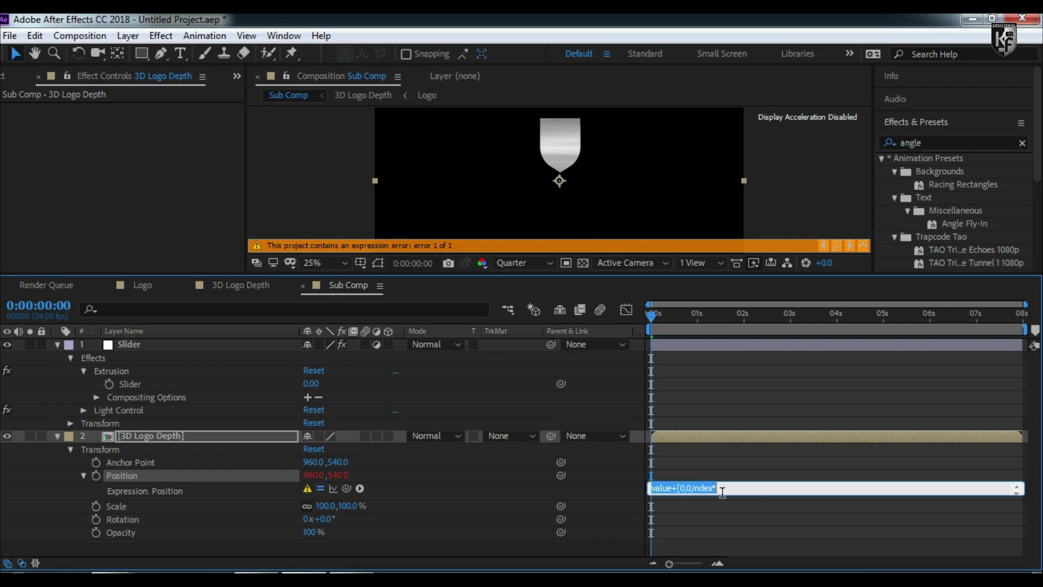
pyautogui.press('End')
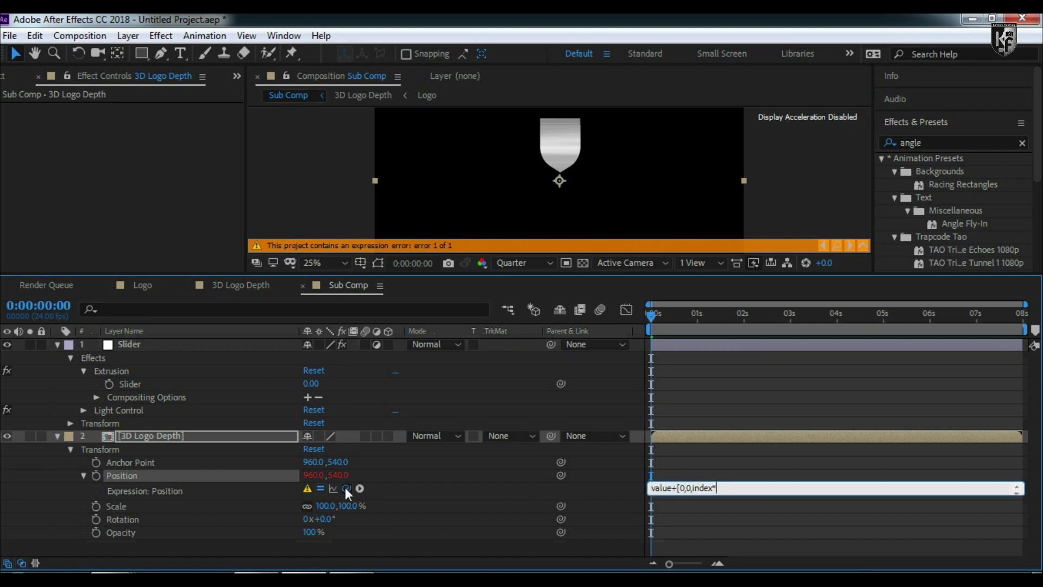
pyautogui.moveTo(344, 487); pyautogui.dragTo(142, 383)
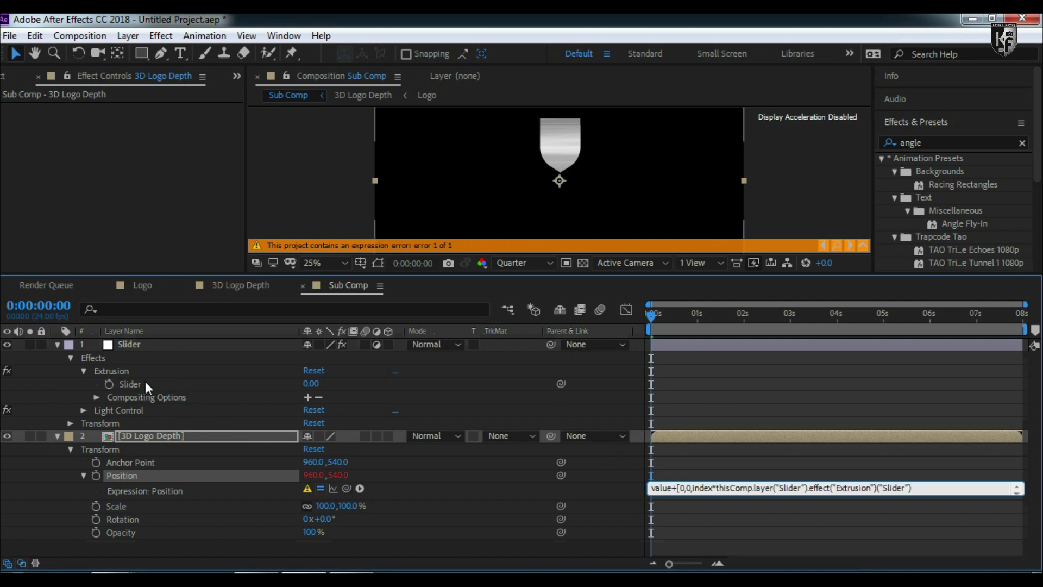
pyautogui.write(']')
pyautogui.click(211, 436)
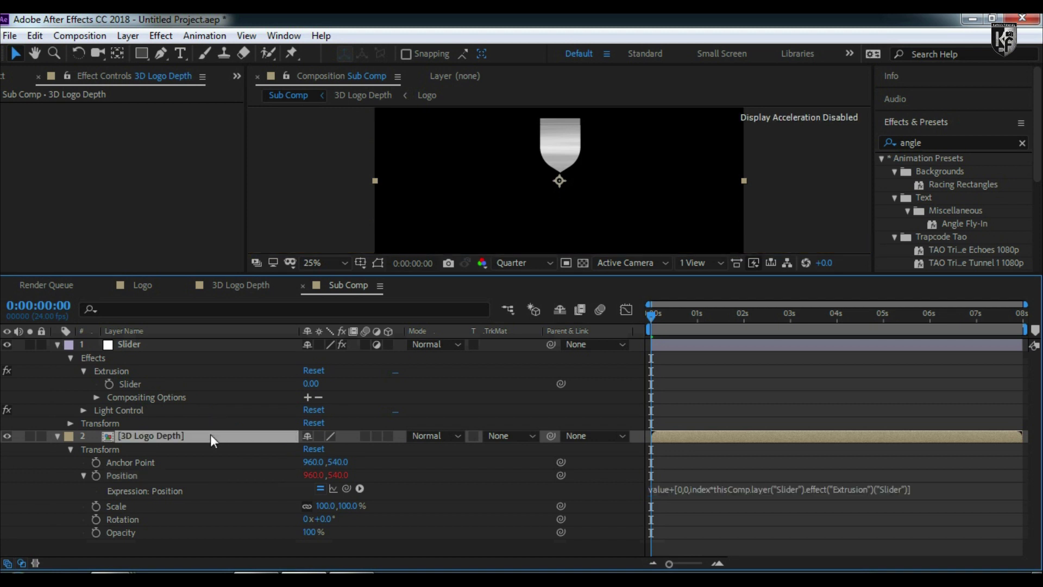
pyautogui.click(194, 492)
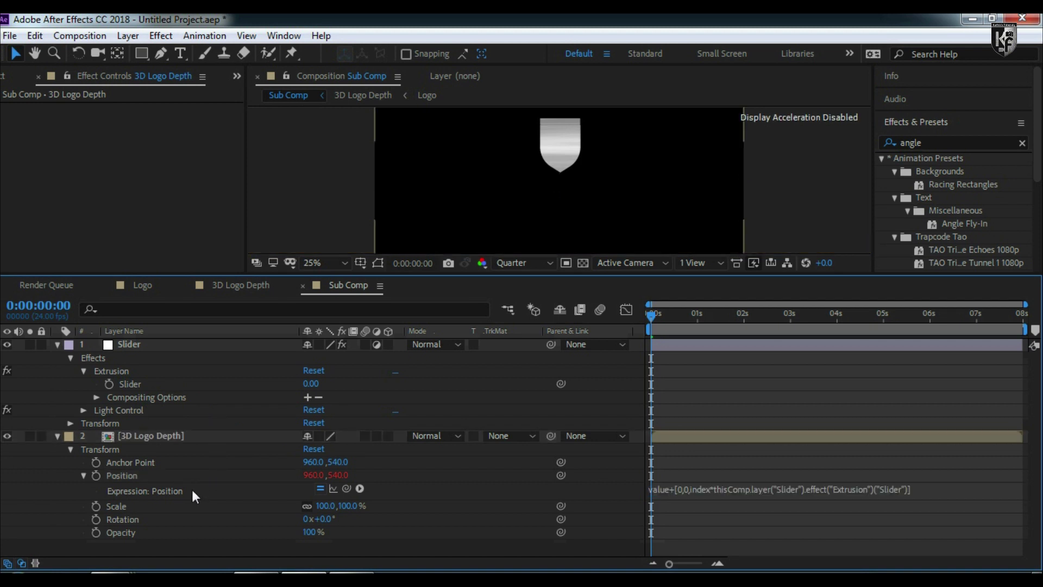
# Step: Add an Inner Shadow layer style to the 3D Logo Depth layer
pyautogui.click(84, 476)
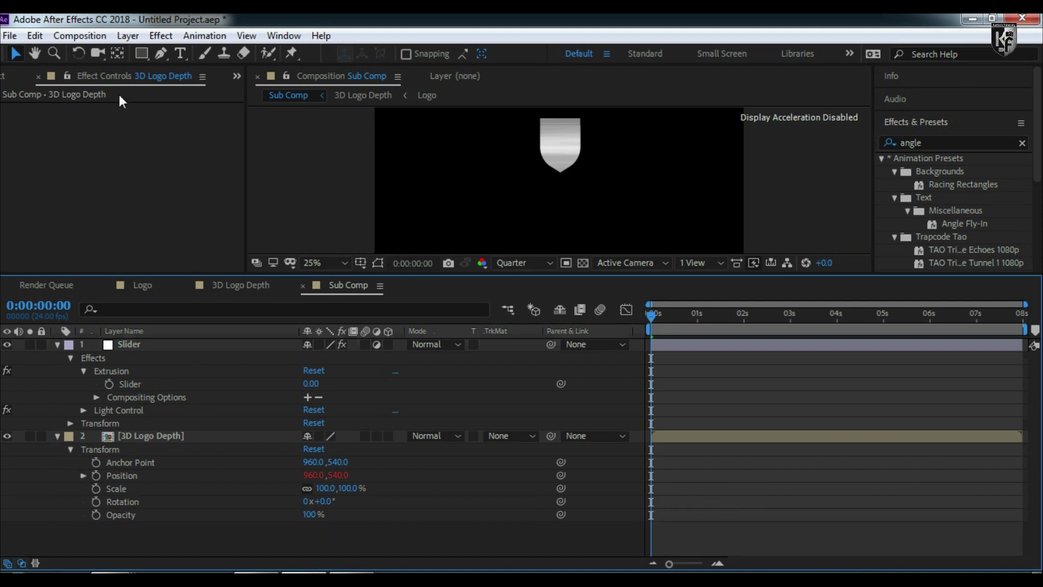
pyautogui.click(120, 37)
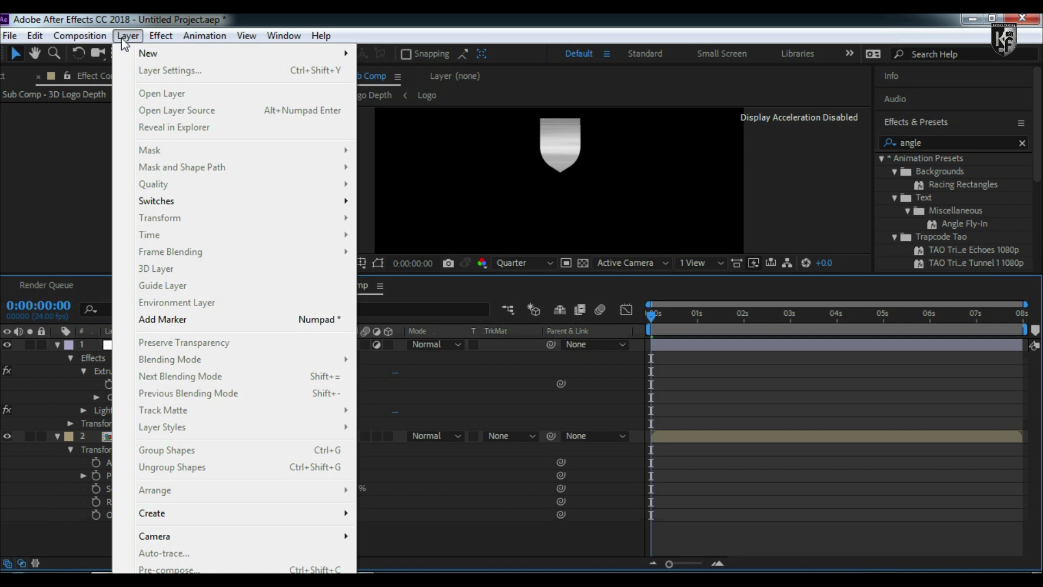
pyautogui.click(86, 436)
pyautogui.click(159, 438)
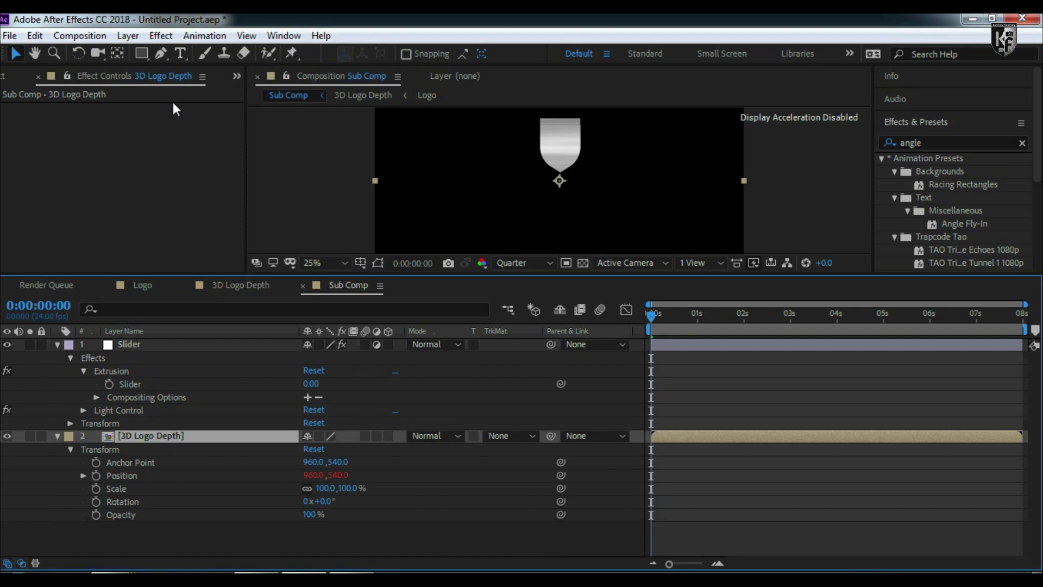
pyautogui.click(123, 36)
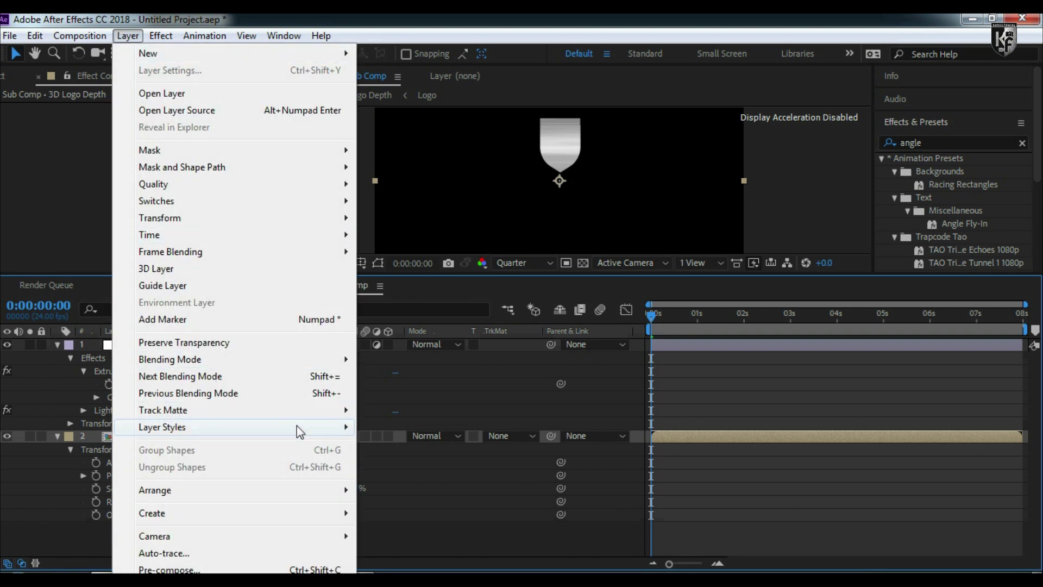
pyautogui.moveTo(297, 425)
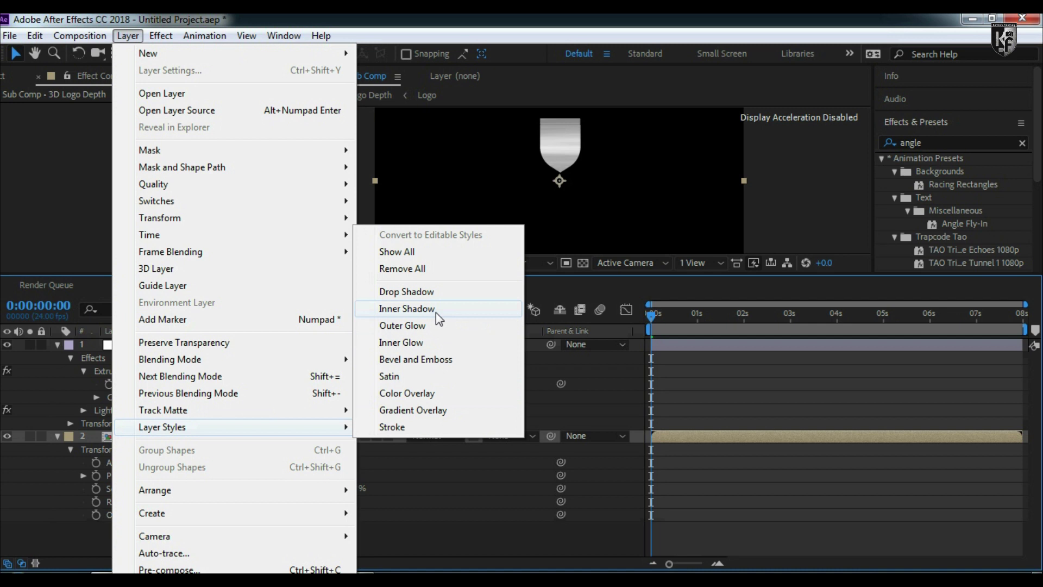
pyautogui.click(436, 310)
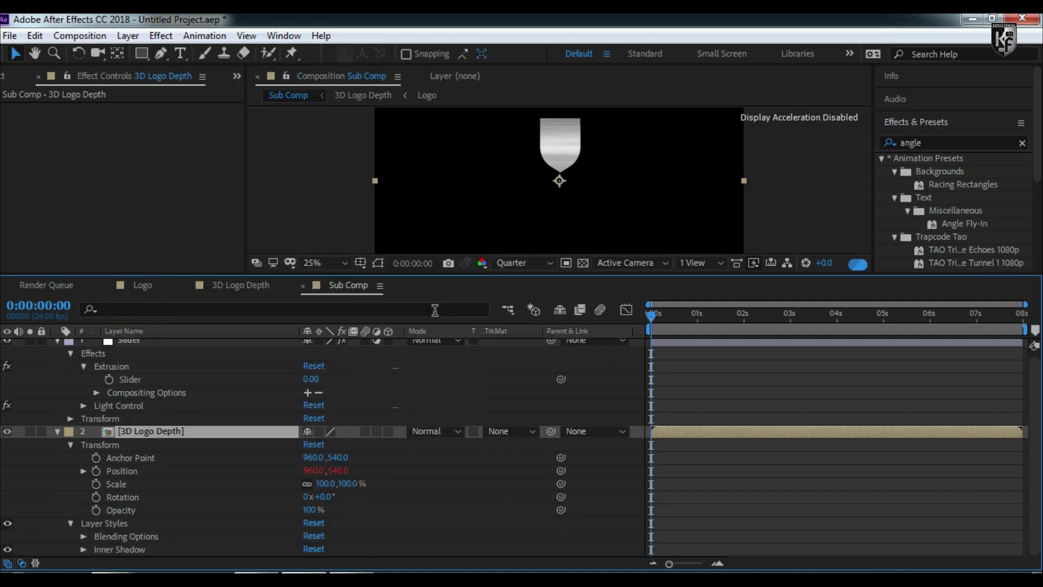
# Step: Set the opacity of the 3D Logo Depth layer's Inner Shadow to 50%
pyautogui.click(84, 548)
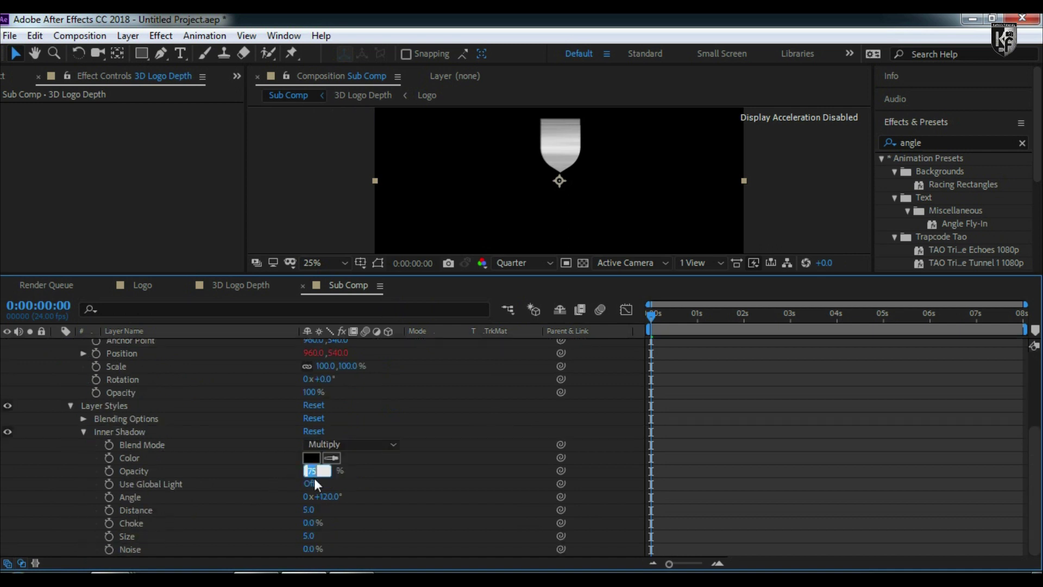
pyautogui.write('50')
pyautogui.press('Return')
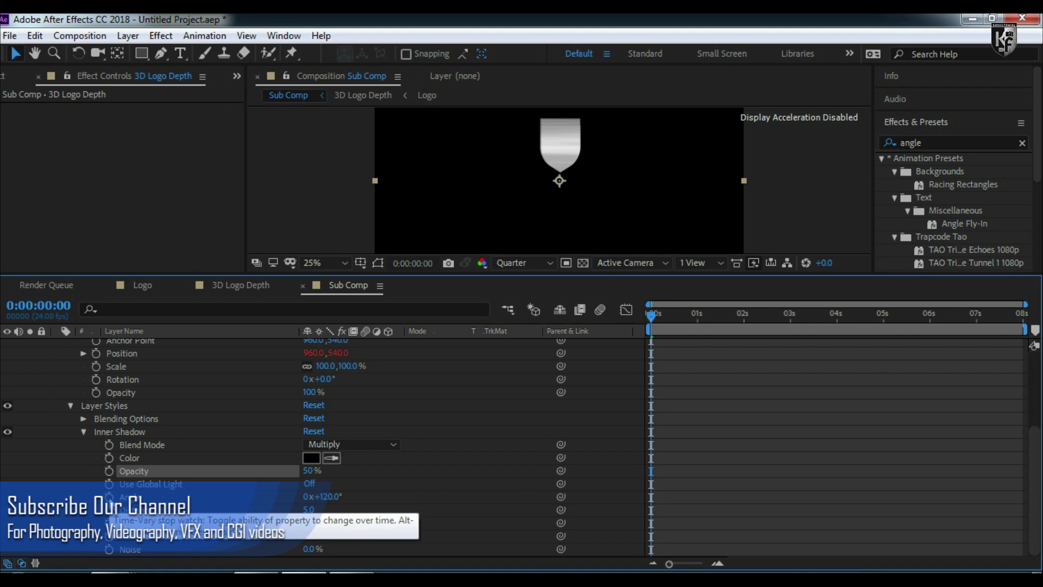
# Step: Add an expression to the Inner Shadow's Angle and link it to the Slider layer's Light Control angle
pyautogui.scroll(3, 237, 382)
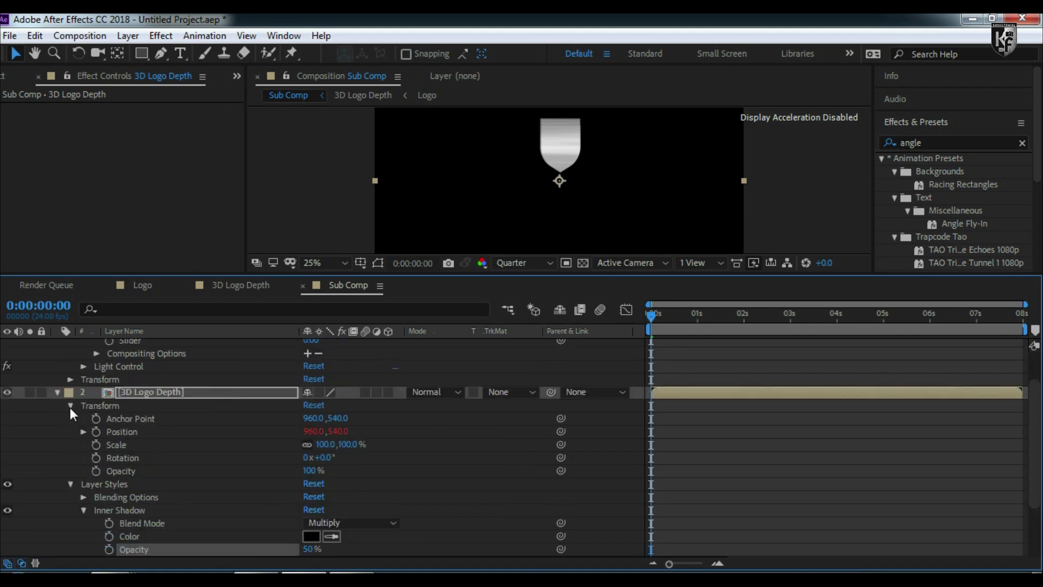
pyautogui.click(70, 406)
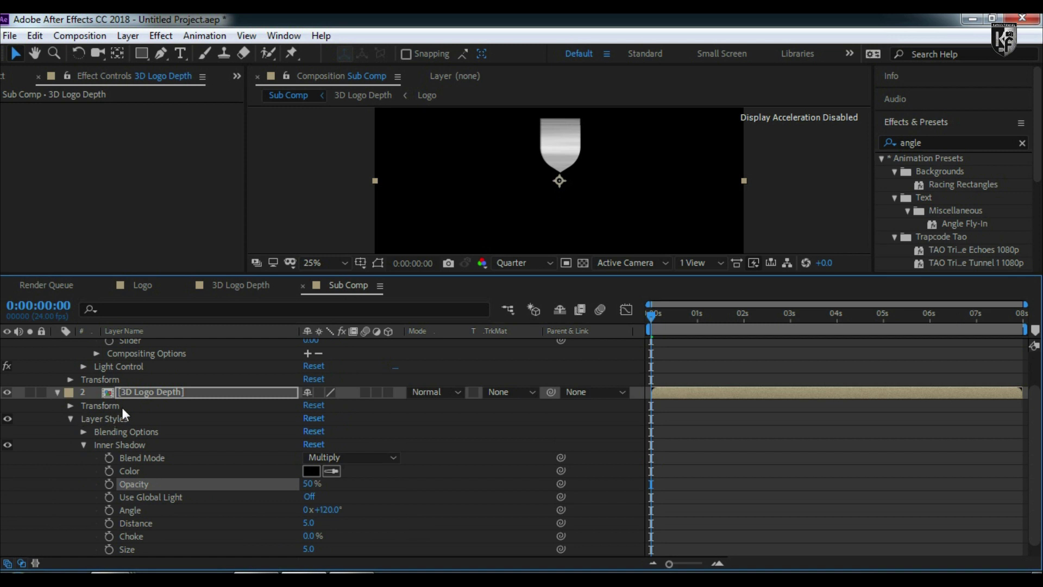
pyautogui.scroll(2, 123, 408)
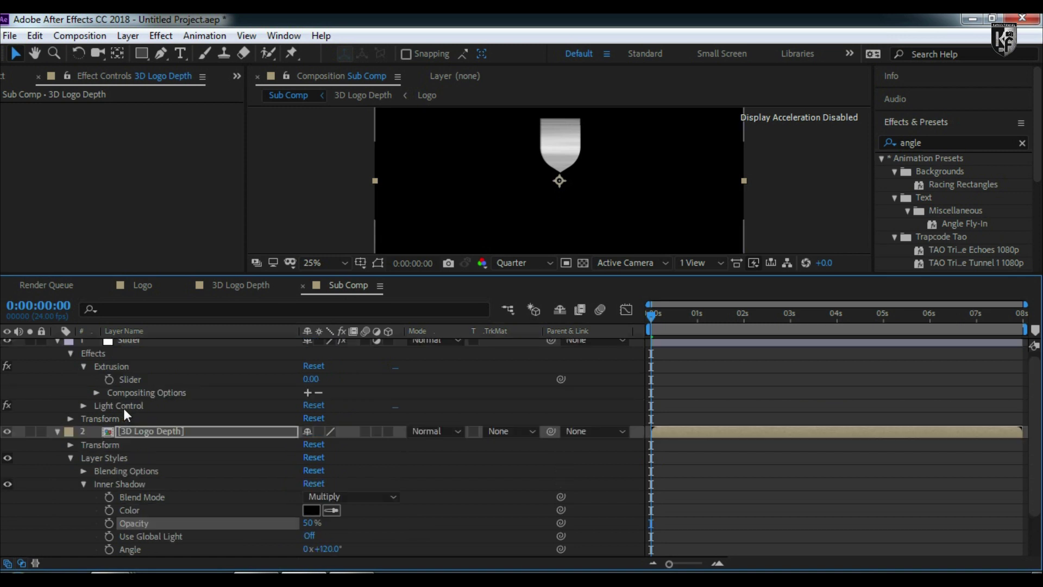
pyautogui.click(83, 406)
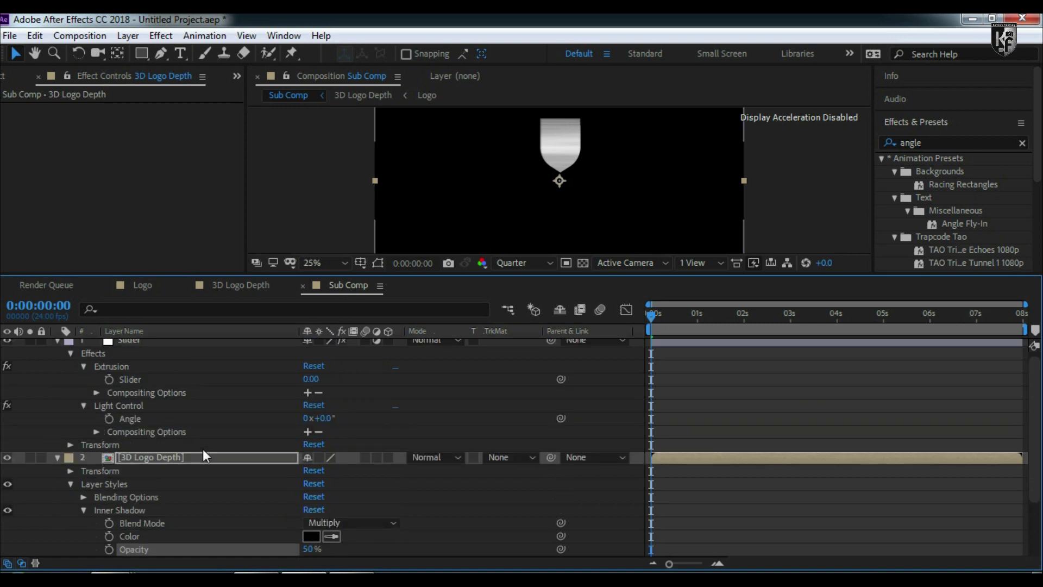
pyautogui.scroll(-2, 203, 449)
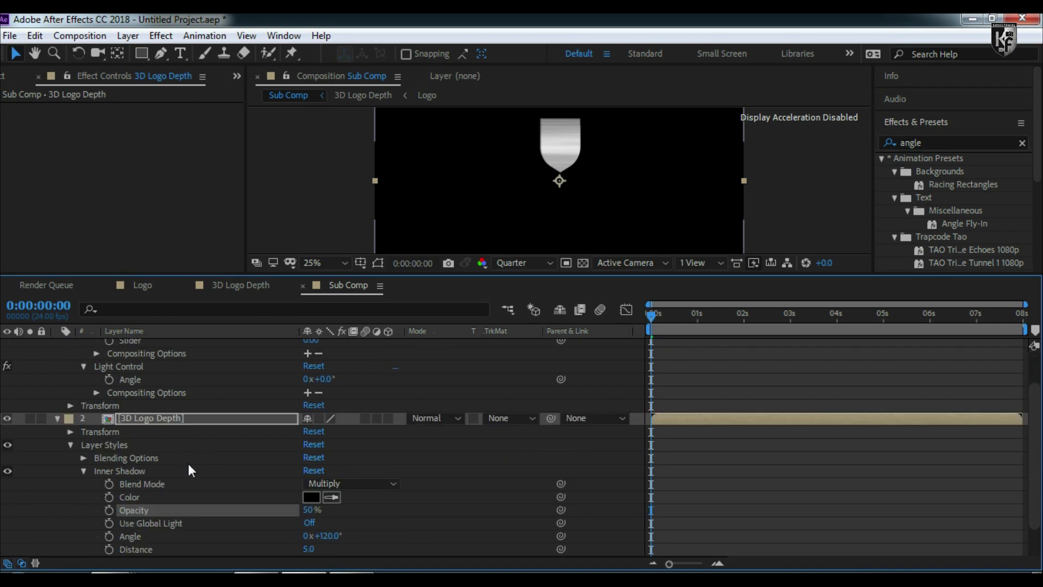
pyautogui.keyDown('alt'); pyautogui.click(112, 535); pyautogui.keyUp('alt')
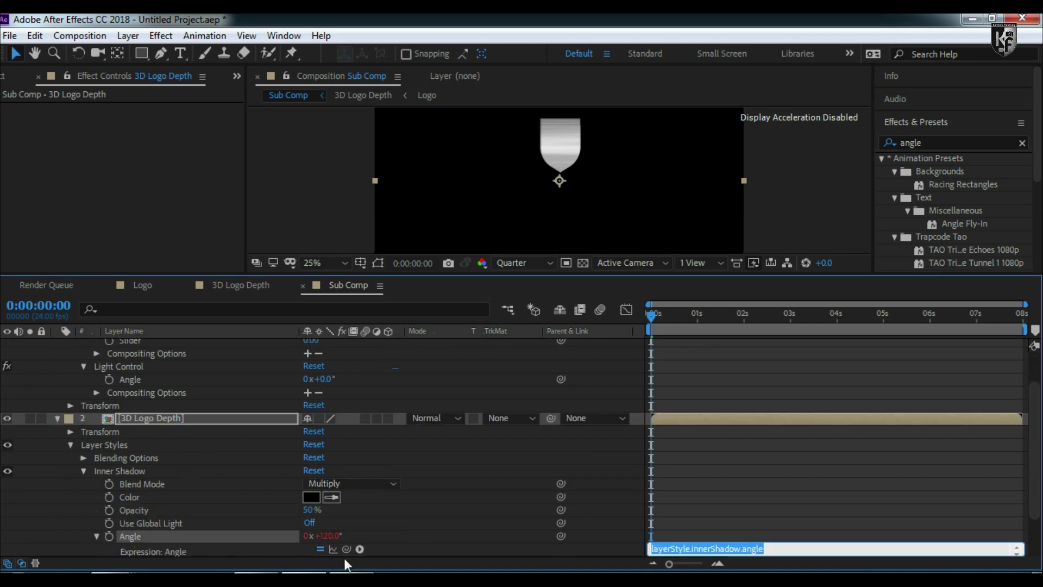
pyautogui.moveTo(348, 553); pyautogui.dragTo(234, 378)
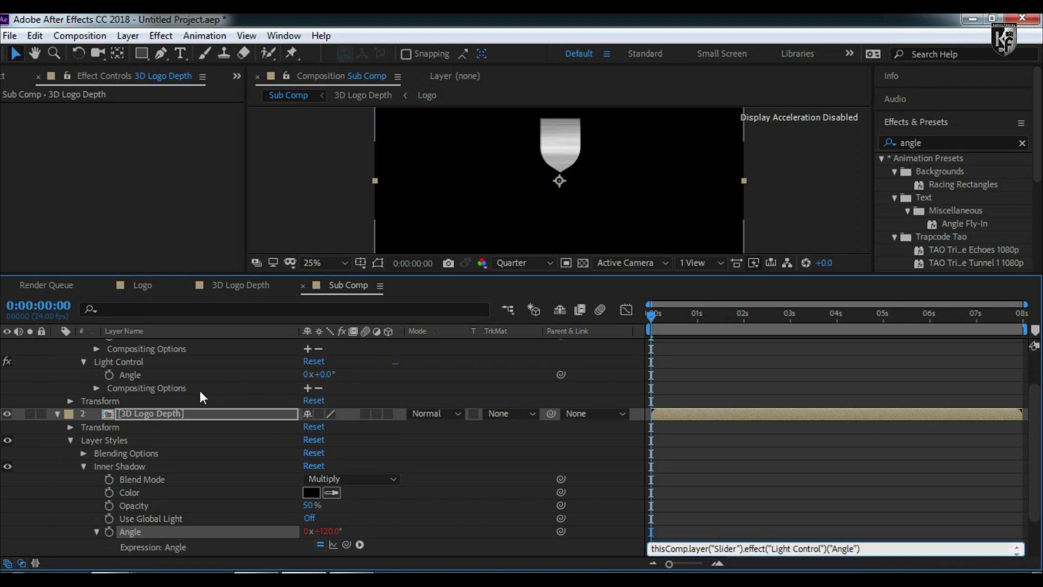
# Step: Collapse the properties of both layers, enlarge the composition preview and make the 3D Logo Depth layer 3D
pyautogui.scroll(4, 190, 386)
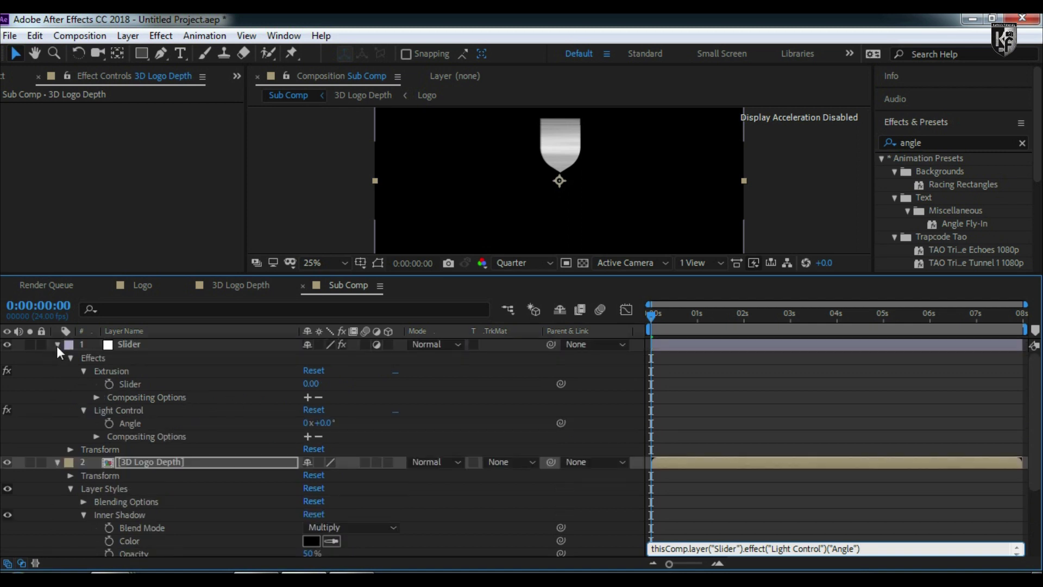
pyautogui.click(57, 346)
pyautogui.click(57, 359)
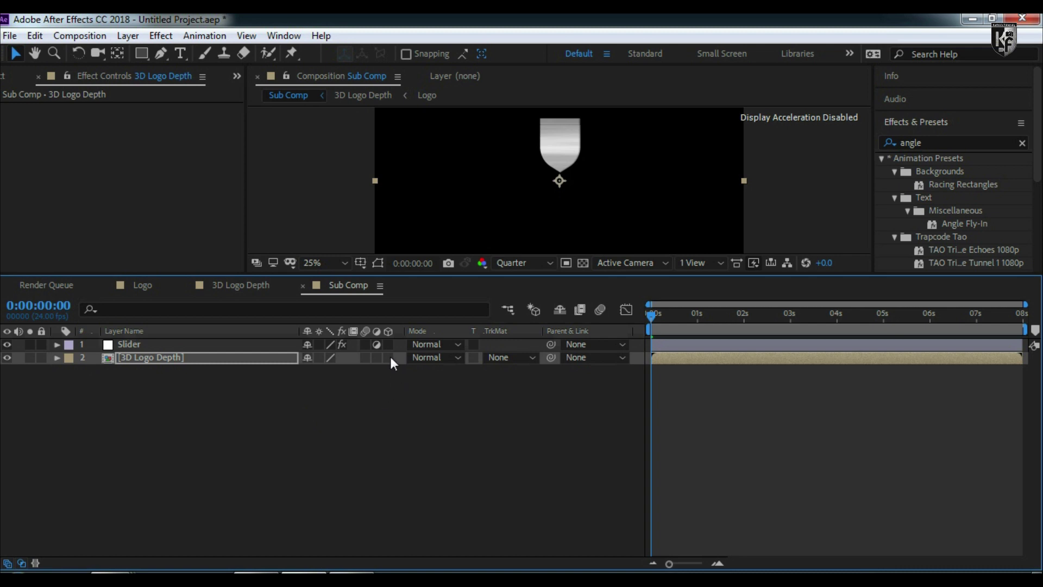
pyautogui.moveTo(504, 276); pyautogui.dragTo(494, 361)
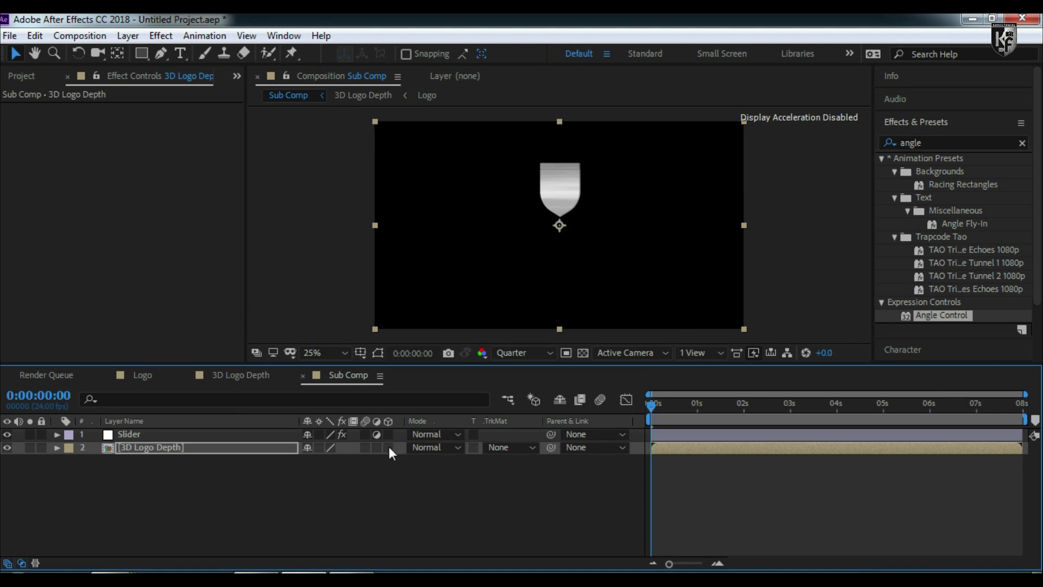
pyautogui.click(388, 447)
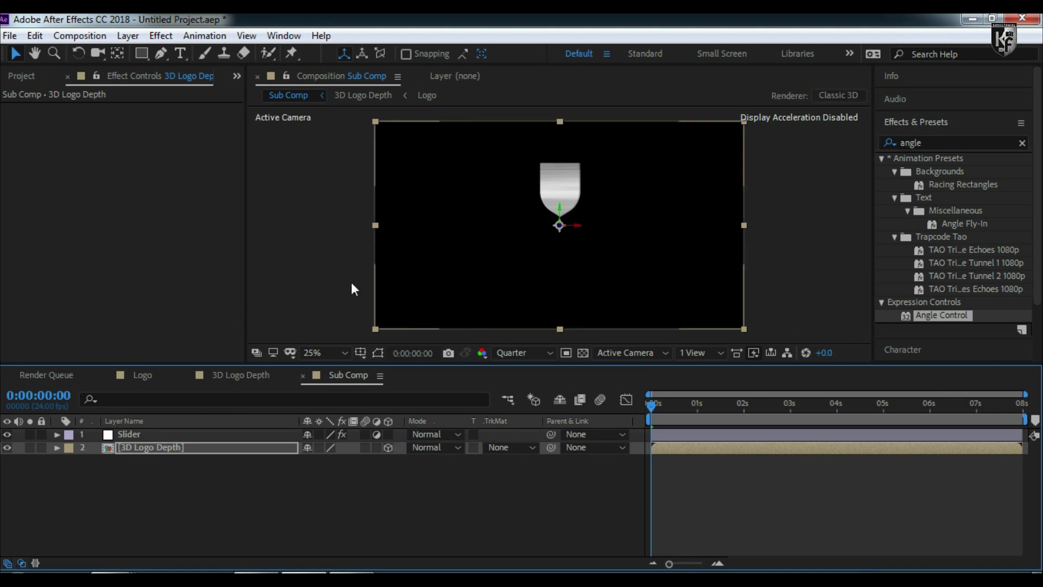
# Step: Create a two-node camera with the 35mm preset and orbit it so the shield is seen at an angle
pyautogui.click(128, 36)
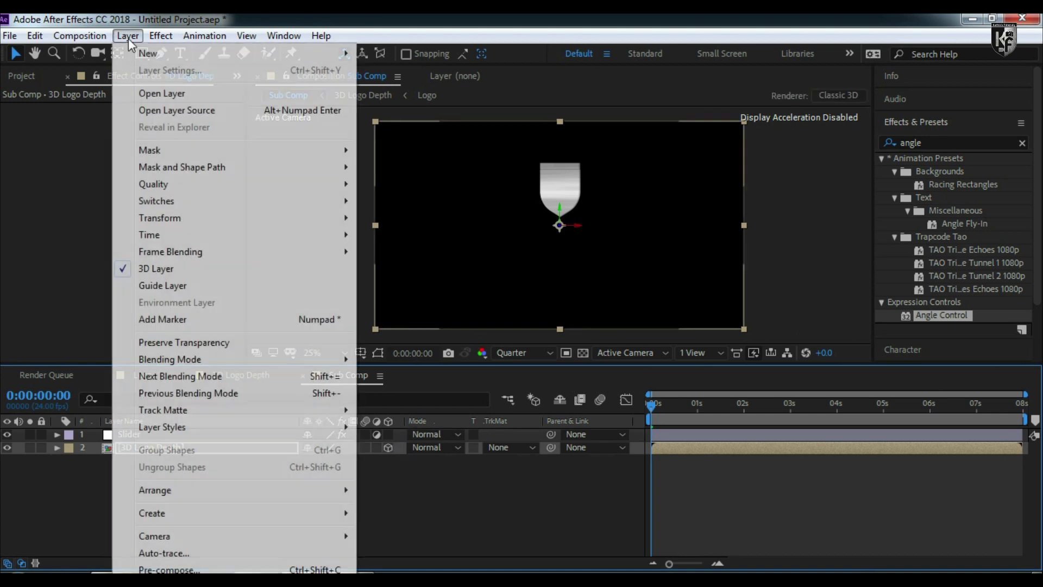
pyautogui.moveTo(149, 55)
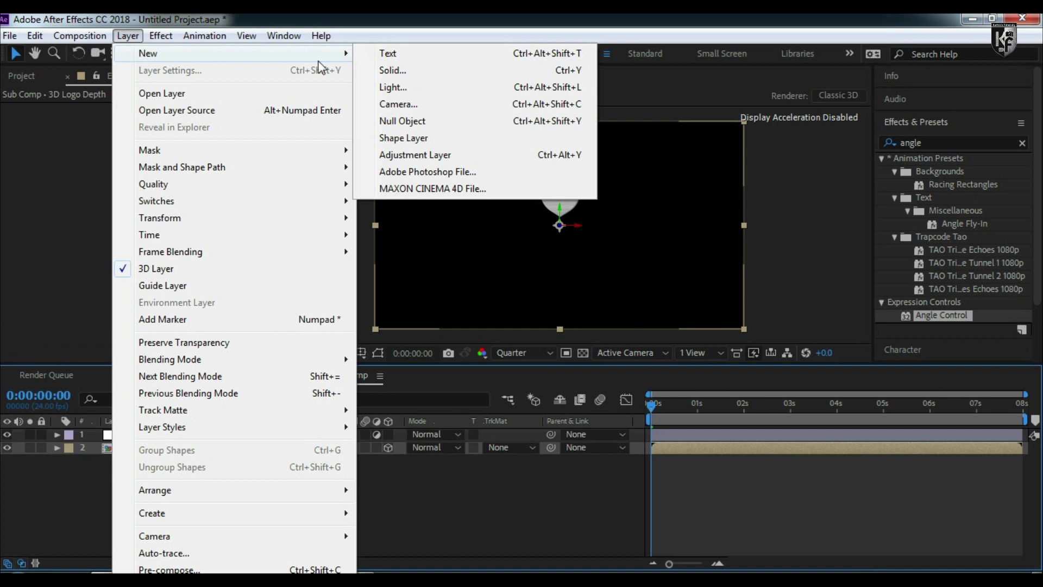
pyautogui.click(413, 103)
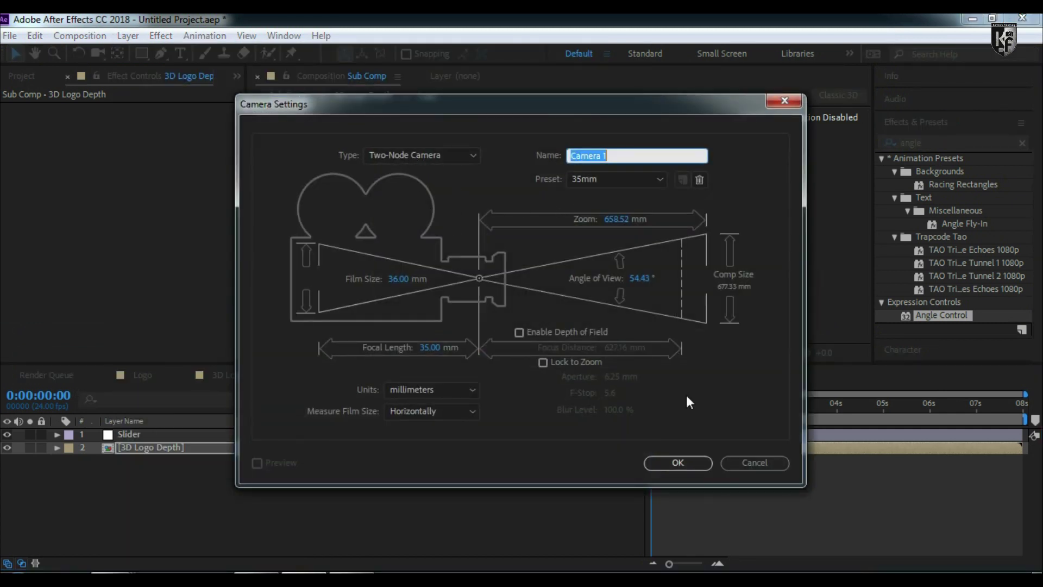
pyautogui.click(675, 463)
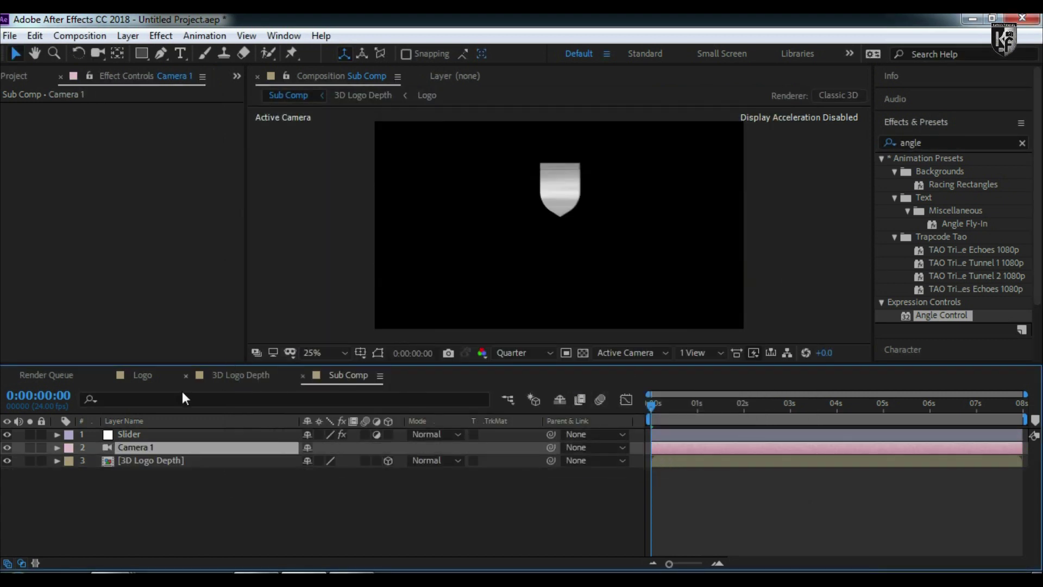
pyautogui.click(98, 55)
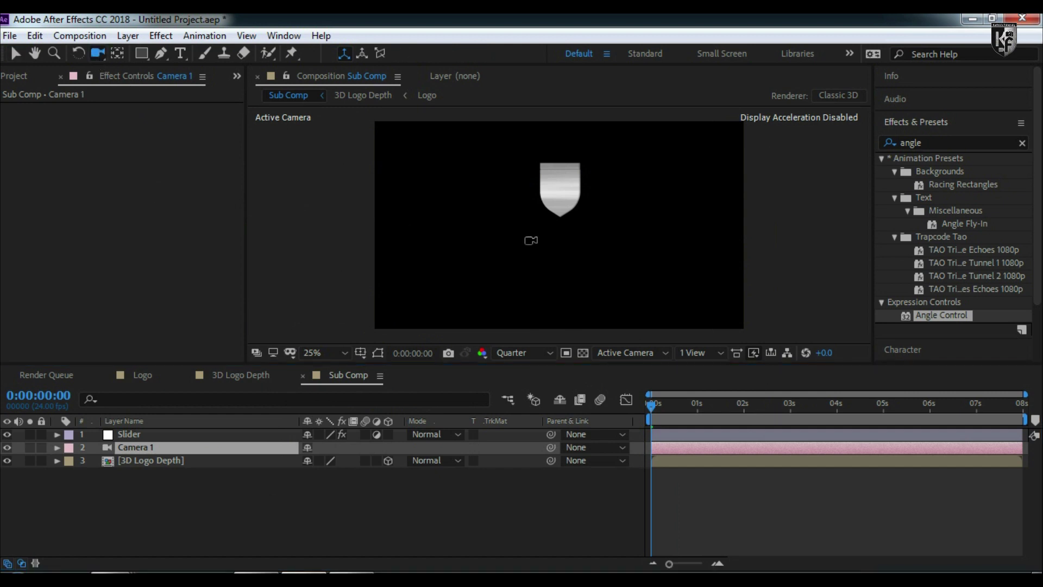
pyautogui.moveTo(531, 240)
pyautogui.mouseDown()
pyautogui.moveTo(552, 242)
pyautogui.moveTo(539, 237)
pyautogui.mouseUp()
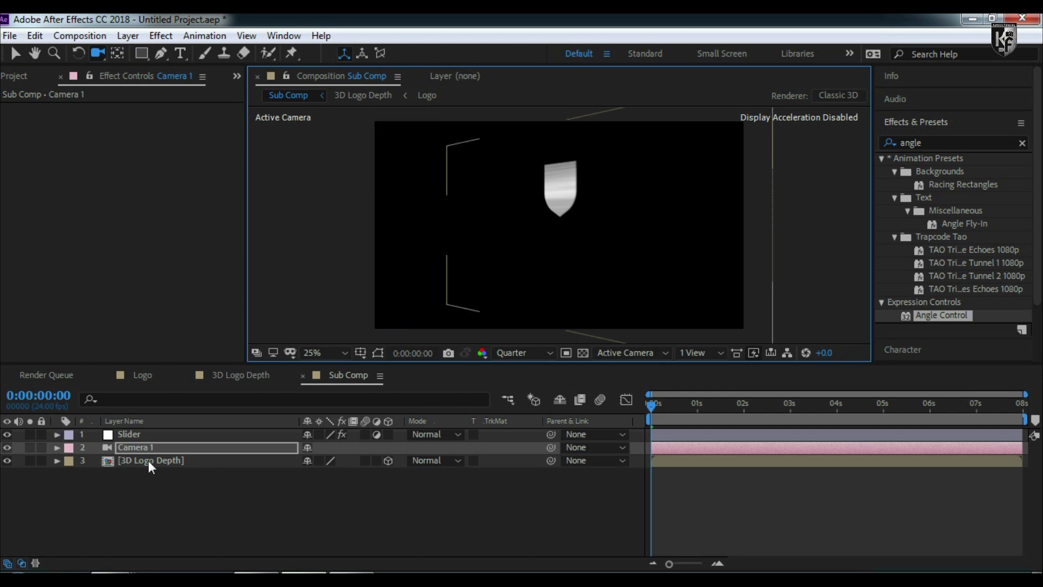
# Step: Duplicate the 3D Logo Depth layer about eight times to build a stack of depth layers
pyautogui.click(202, 463)
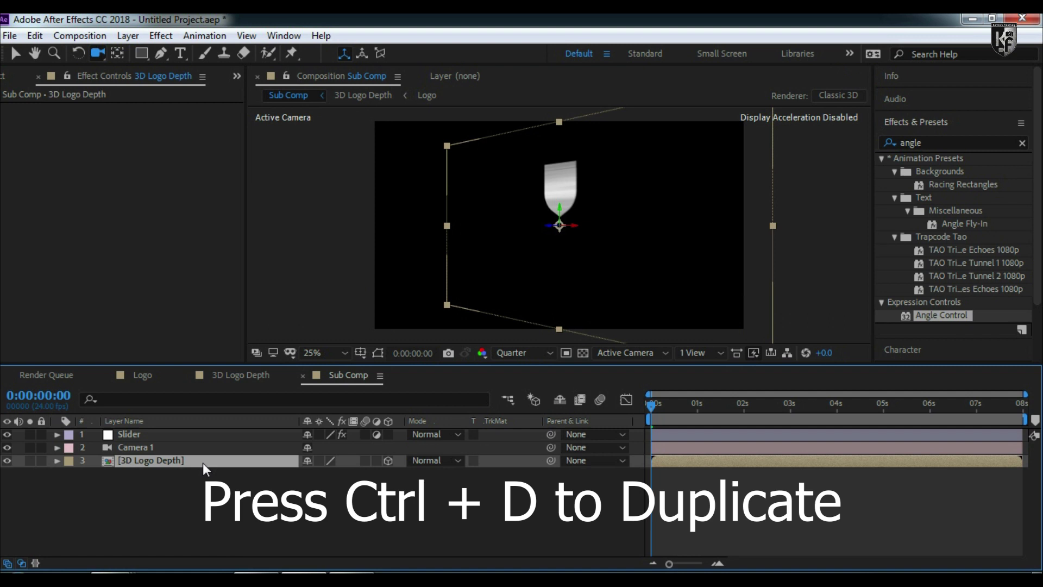
pyautogui.hotkey('ctrl', 'd')
pyautogui.hotkey('ctrl', 'd')
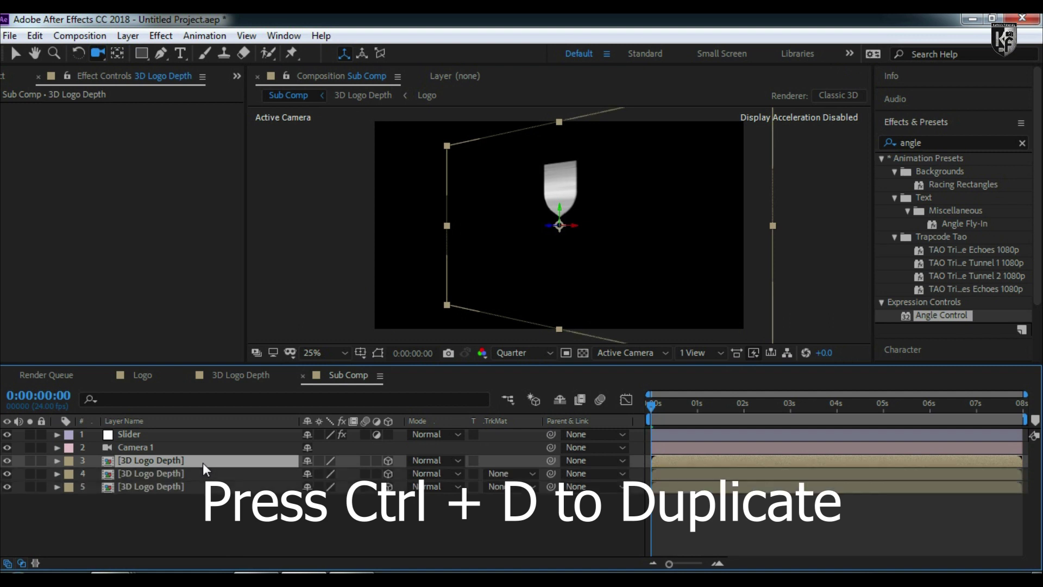
pyautogui.hotkey('ctrl', 'd')
pyautogui.hotkey('ctrl', 'd')
pyautogui.hotkey('ctrl', 'd')
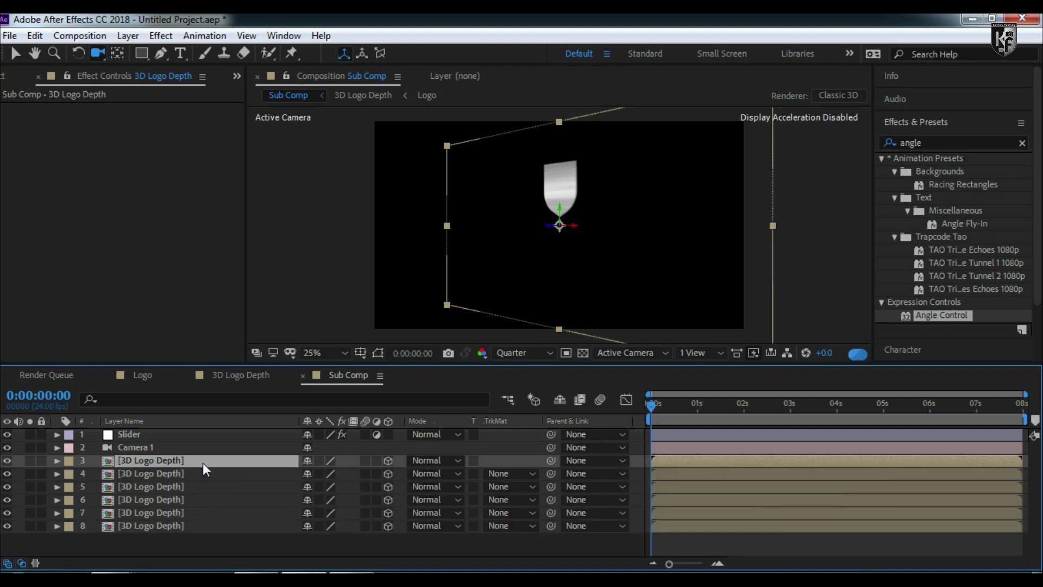
pyautogui.hotkey('ctrl', 'd')
pyautogui.hotkey('ctrl', 'd')
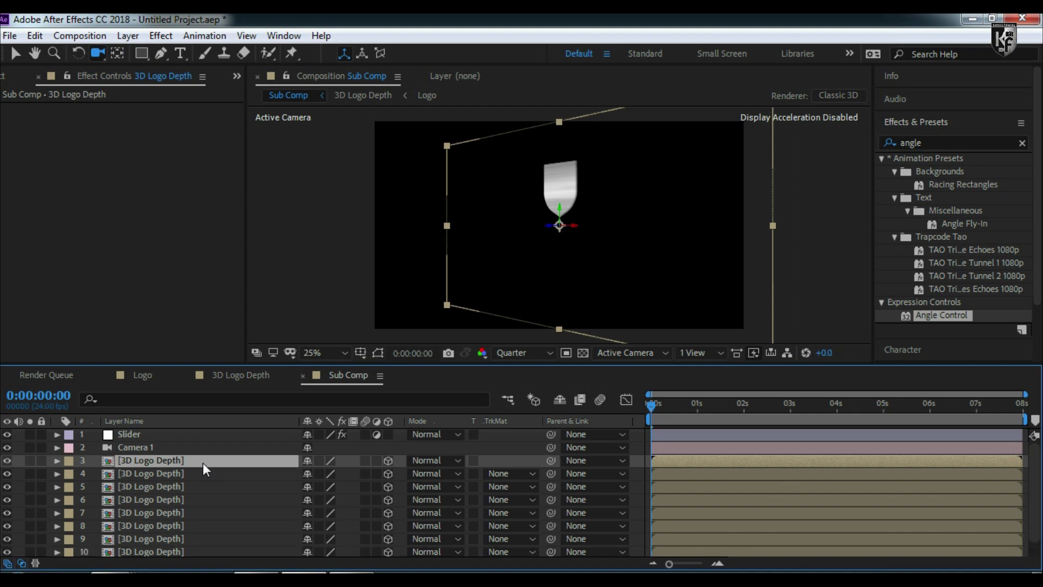
pyautogui.hotkey('ctrl', 'd')
# Step: Rotate the camera slightly around the shield with the Orbit Camera tool
pyautogui.moveTo(99, 56); pyautogui.dragTo(122, 70)
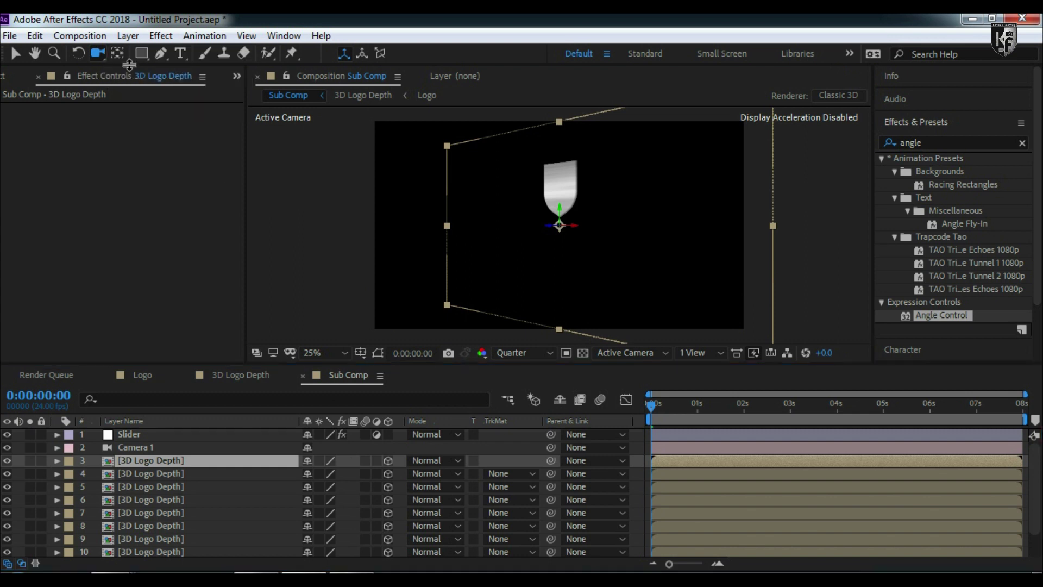
pyautogui.moveTo(574, 208); pyautogui.dragTo(573, 209)
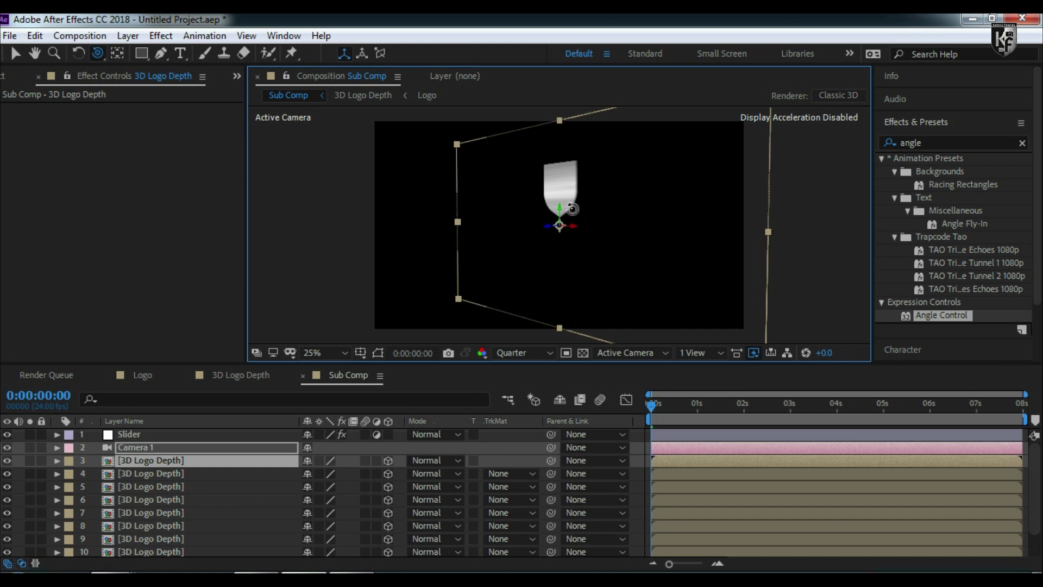
pyautogui.press('F2')
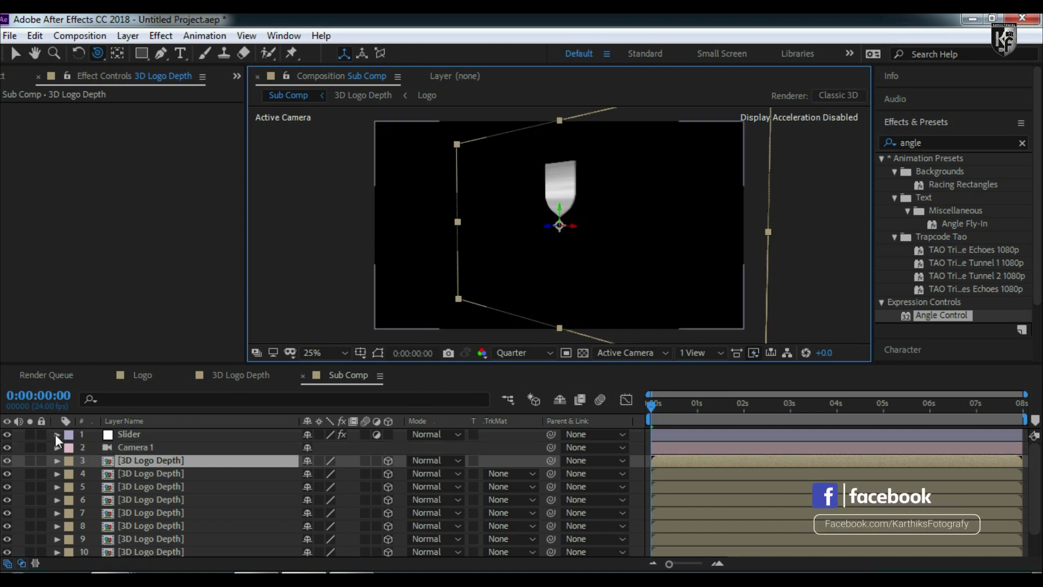
# Step: Set the Extrusion slider on the Slider layer to 1.00 to spread the depth layers
pyautogui.click(131, 434)
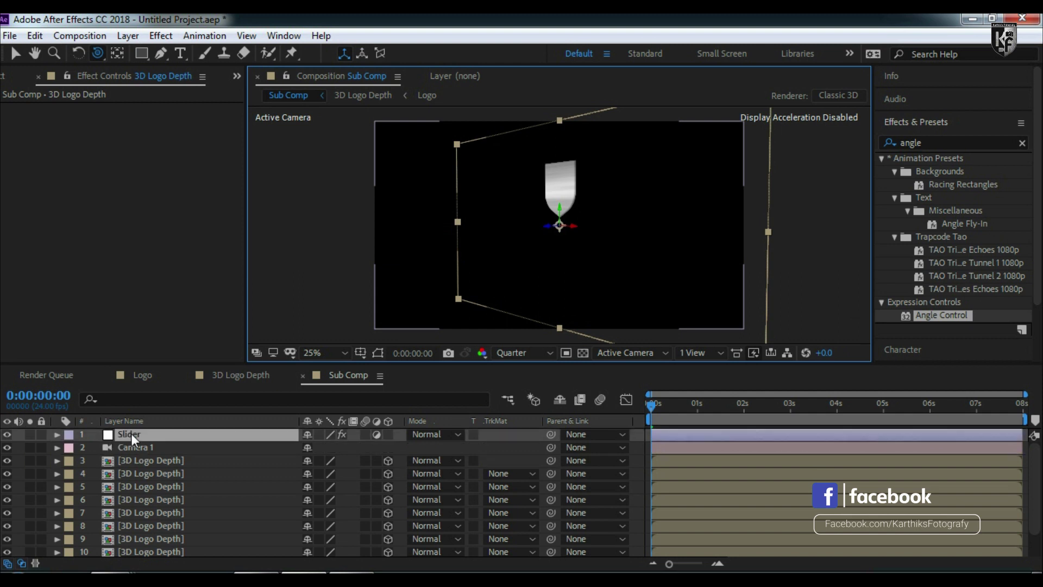
pyautogui.click(16, 121)
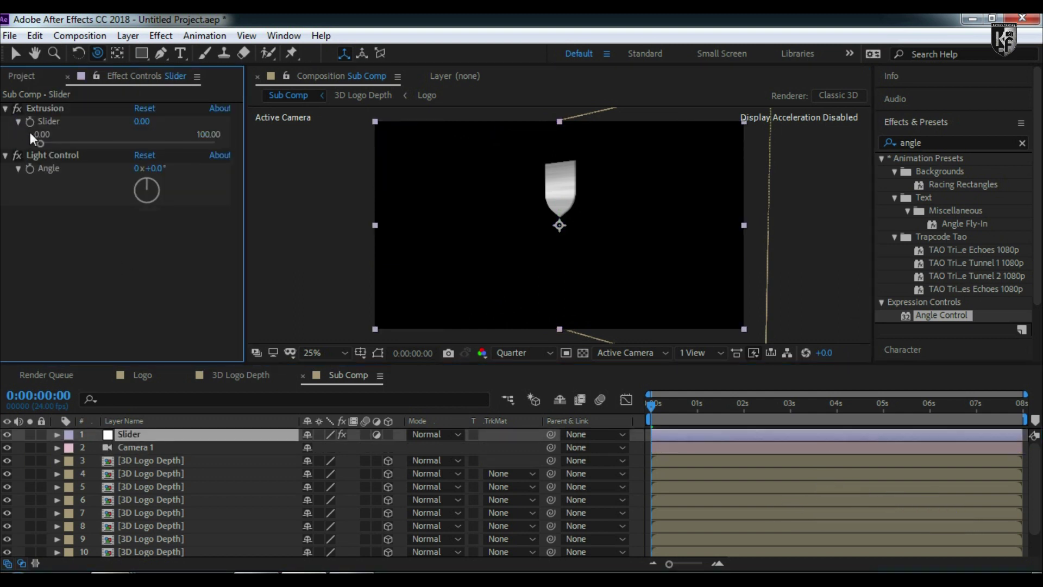
pyautogui.moveTo(41, 141); pyautogui.dragTo(42, 141)
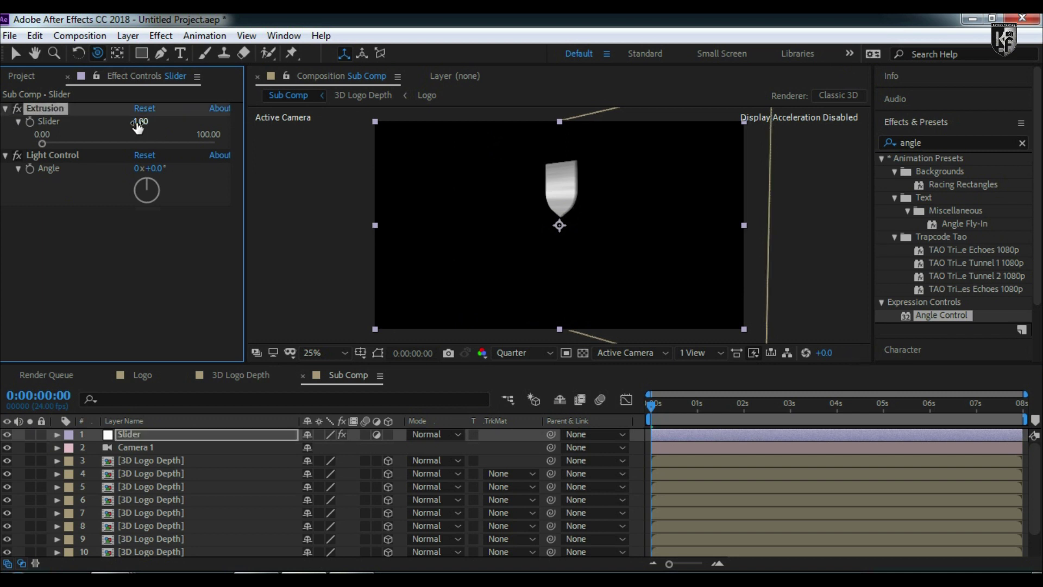
# Step: Set the Extrusion slider to 2.00, test it at 0, and restore it to 2.00
pyautogui.write('2')
pyautogui.press('Return')
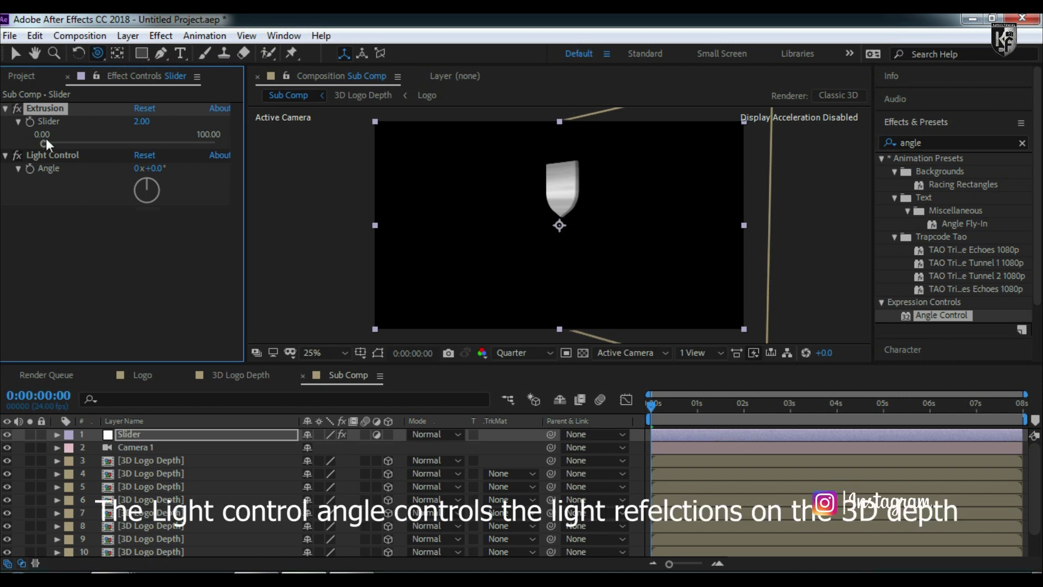
pyautogui.click(139, 123)
pyautogui.write('0')
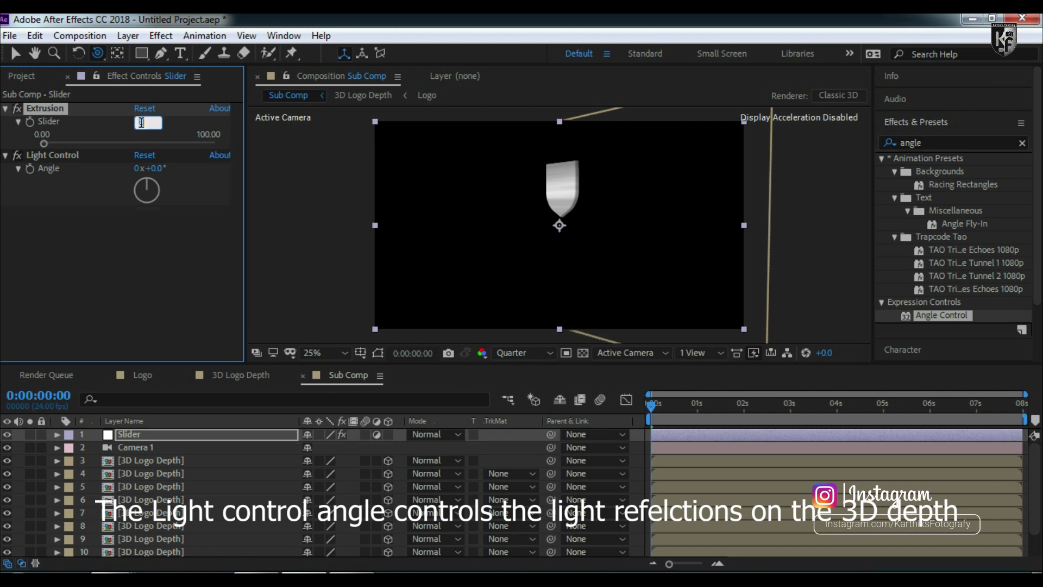
pyautogui.press('Return')
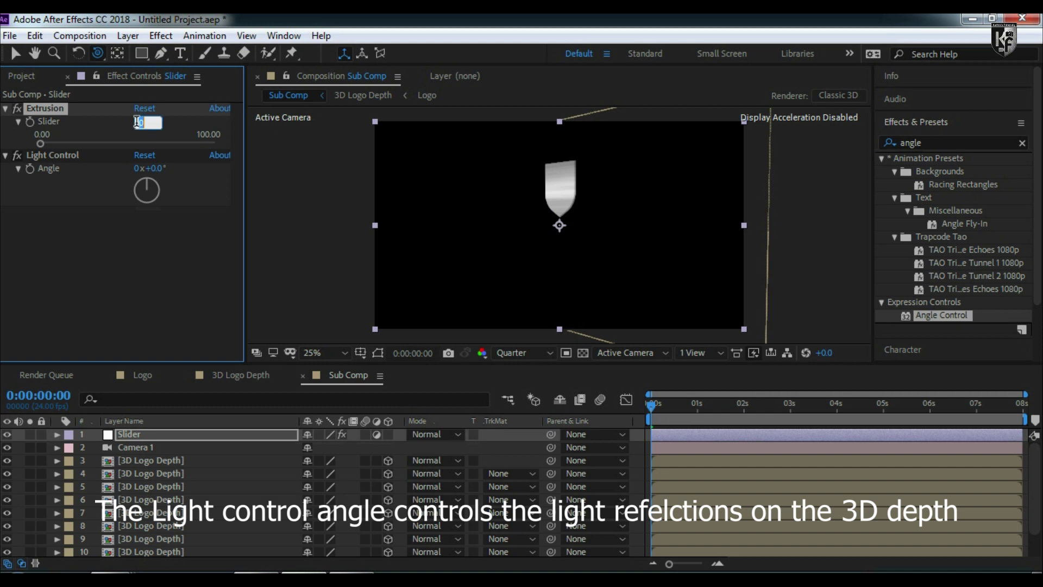
pyautogui.moveTo(135, 124); pyautogui.dragTo(138, 126)
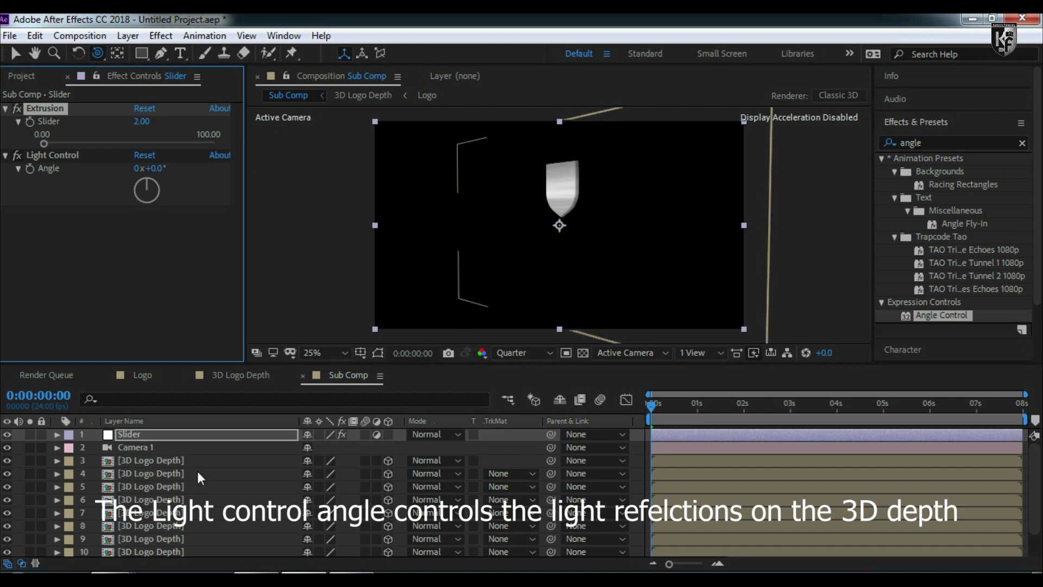
pyautogui.scroll(-1, 200, 487)
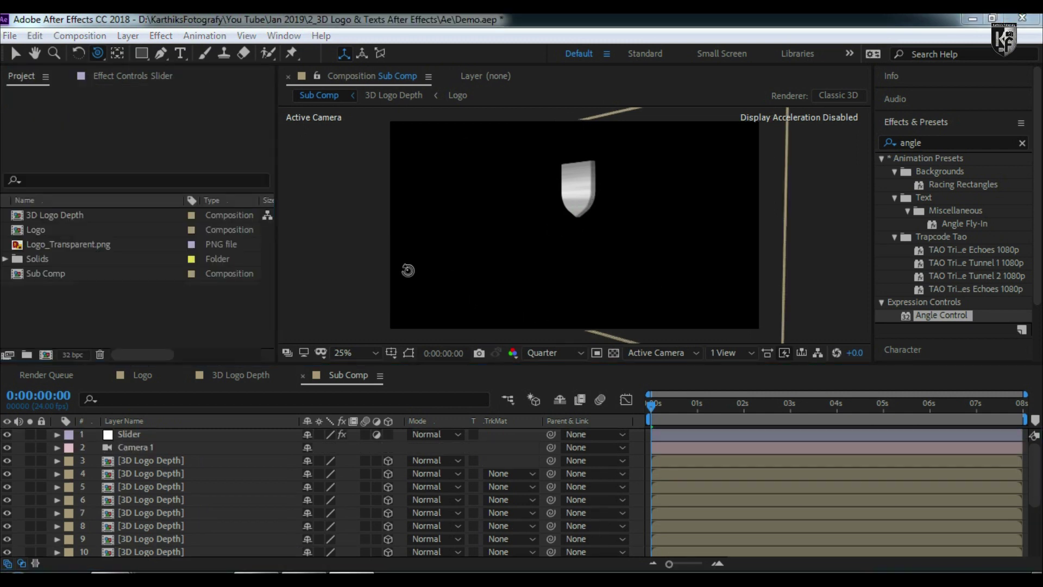
# Step: Duplicate the 3D Logo Depth composition in the project and rename the copy 3D Logo Image
pyautogui.click(124, 217)
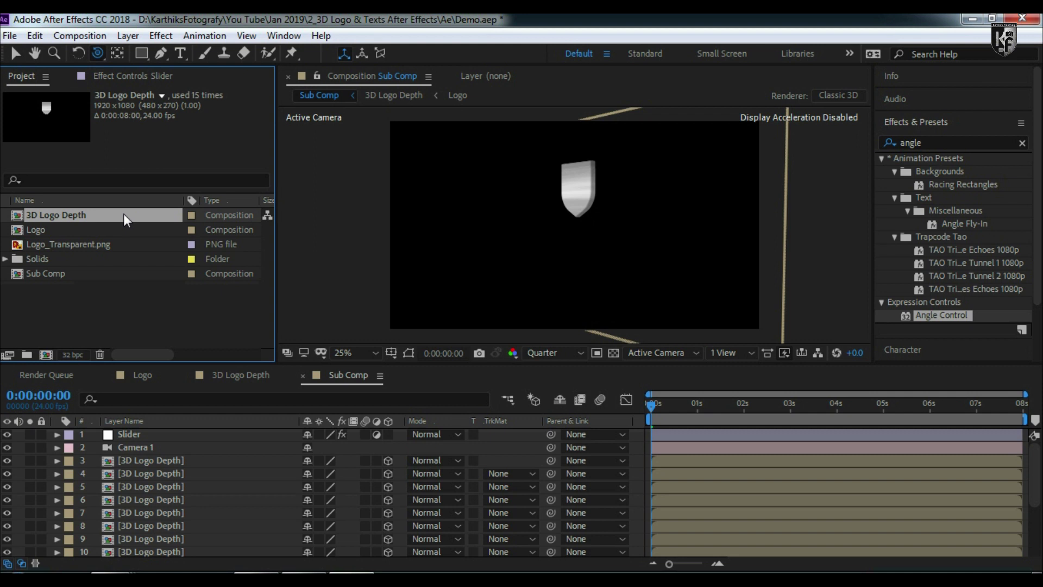
pyautogui.hotkey('ctrl', 'd')
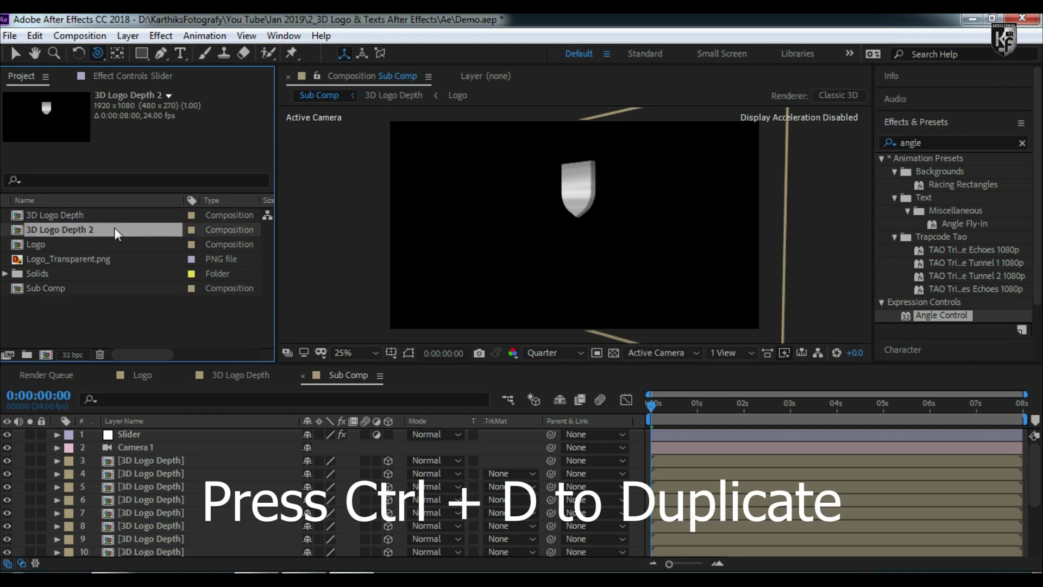
pyautogui.rightClick(114, 227)
pyautogui.click(163, 537)
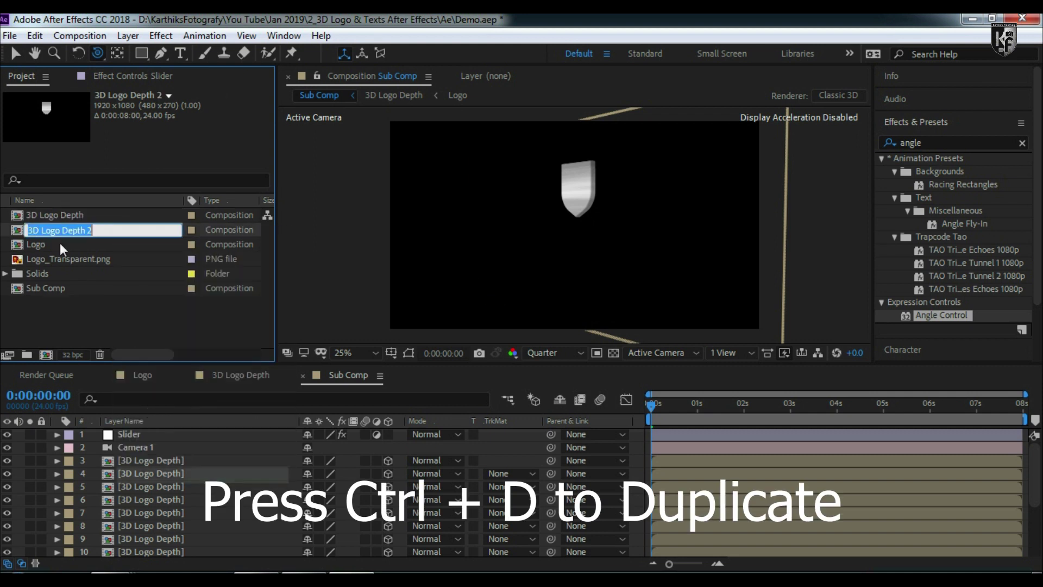
pyautogui.write('3D Logo ')
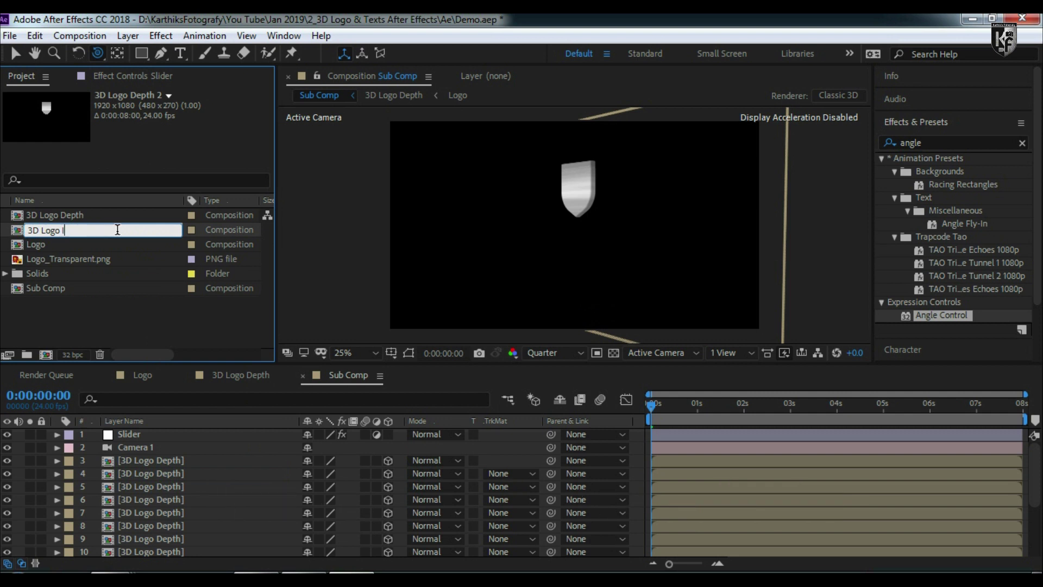
pyautogui.write('Image')
pyautogui.click(132, 219)
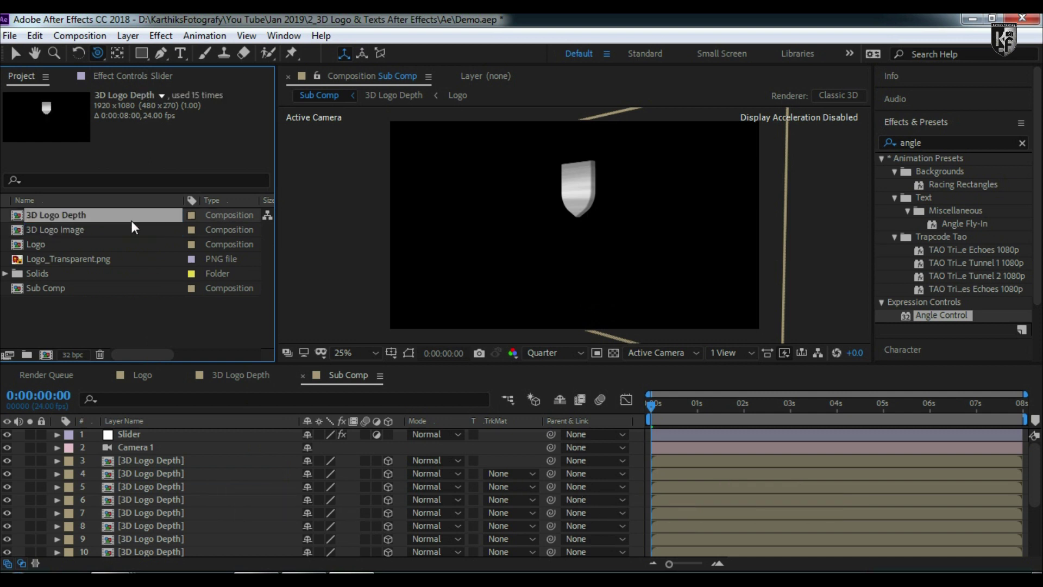
# Step: Open the 3D Logo Image composition and delete its 3d Logo Depth layer, keeping only the Logo layer
pyautogui.doubleClick(128, 227)
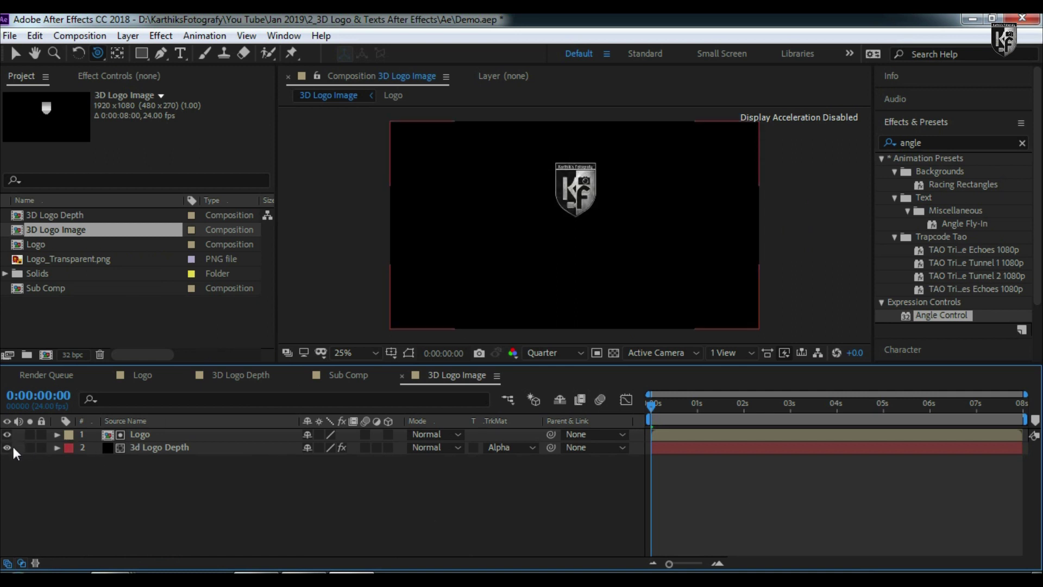
pyautogui.click(155, 452)
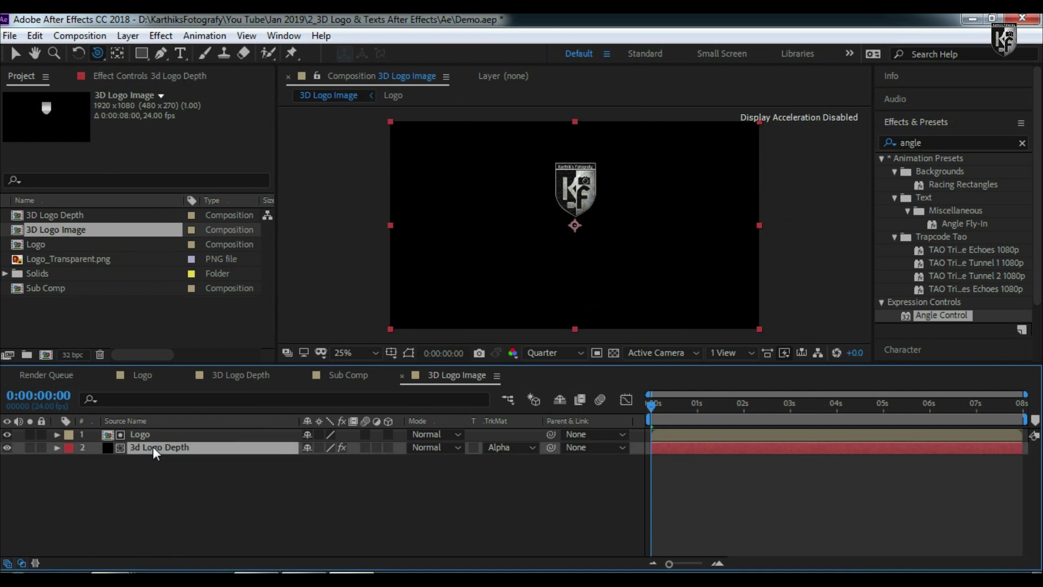
pyautogui.press('Delete')
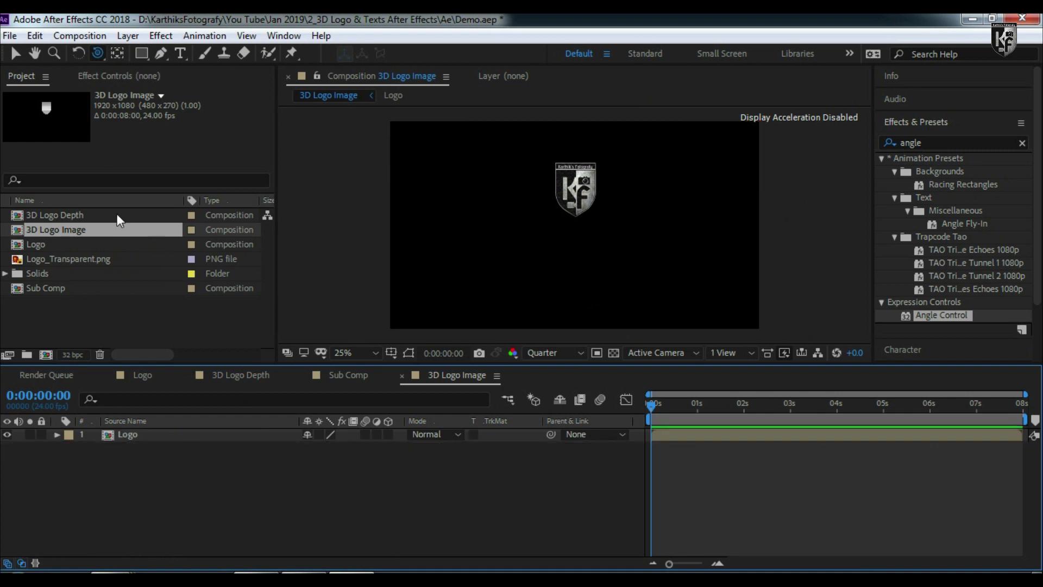
# Step: Add the 3D Logo Image composition to Sub Comp directly below Camera 1 and make it a 3D layer
pyautogui.click(343, 377)
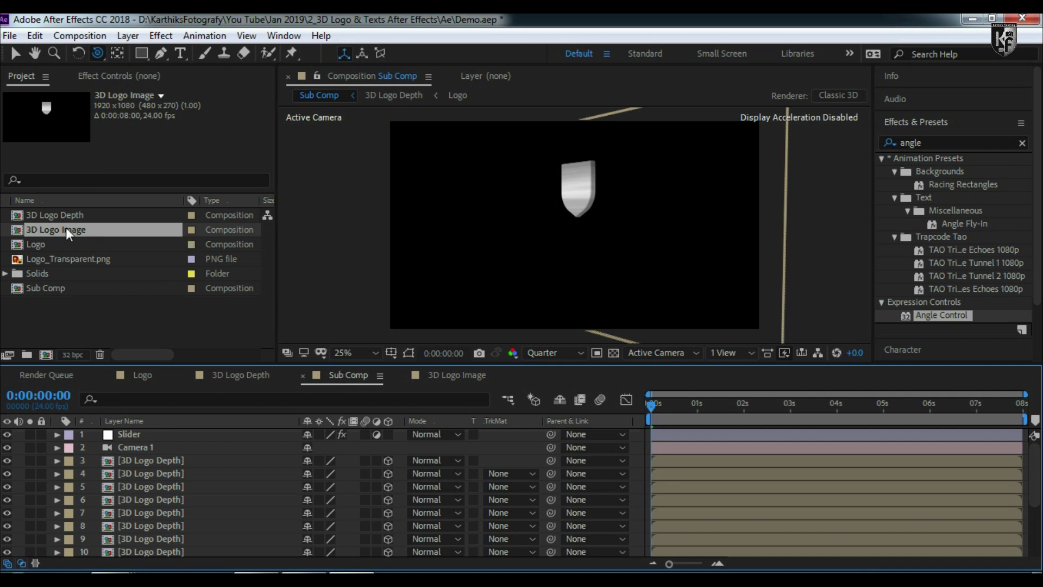
pyautogui.moveTo(66, 227); pyautogui.dragTo(143, 454)
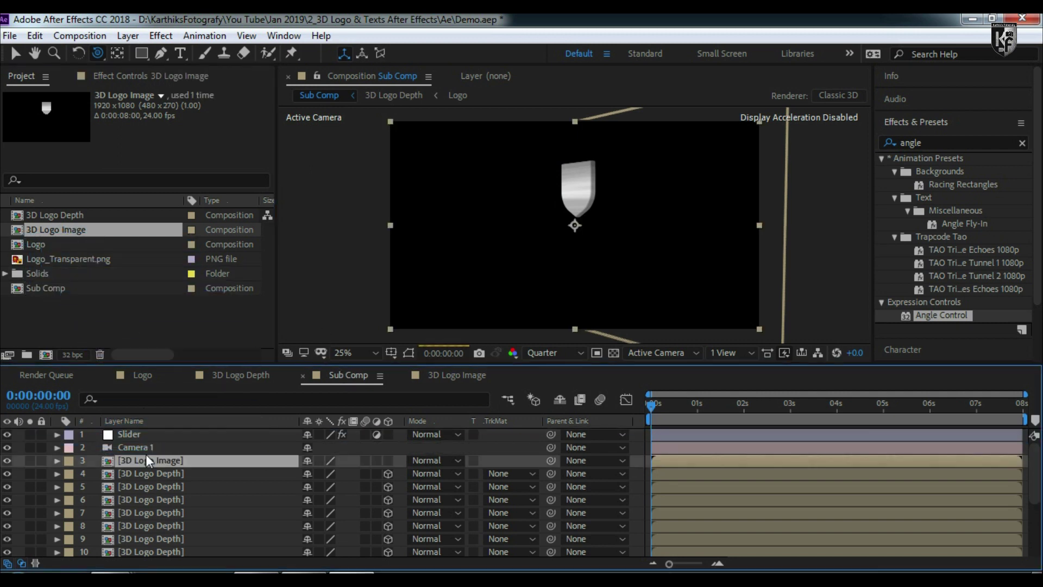
pyautogui.click(388, 460)
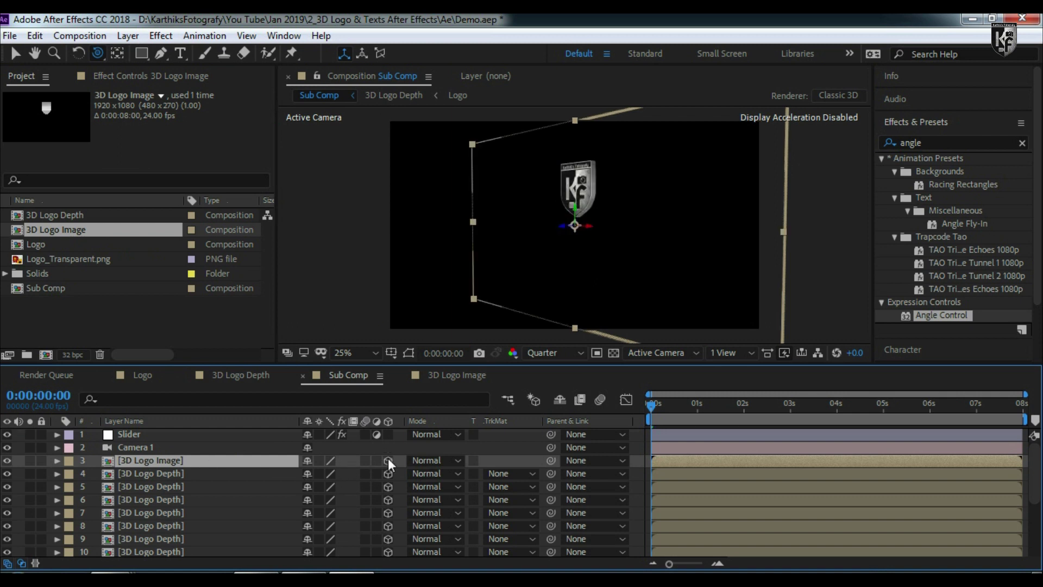
# Step: Orbit Camera 1 slightly around the logo
pyautogui.click(181, 445)
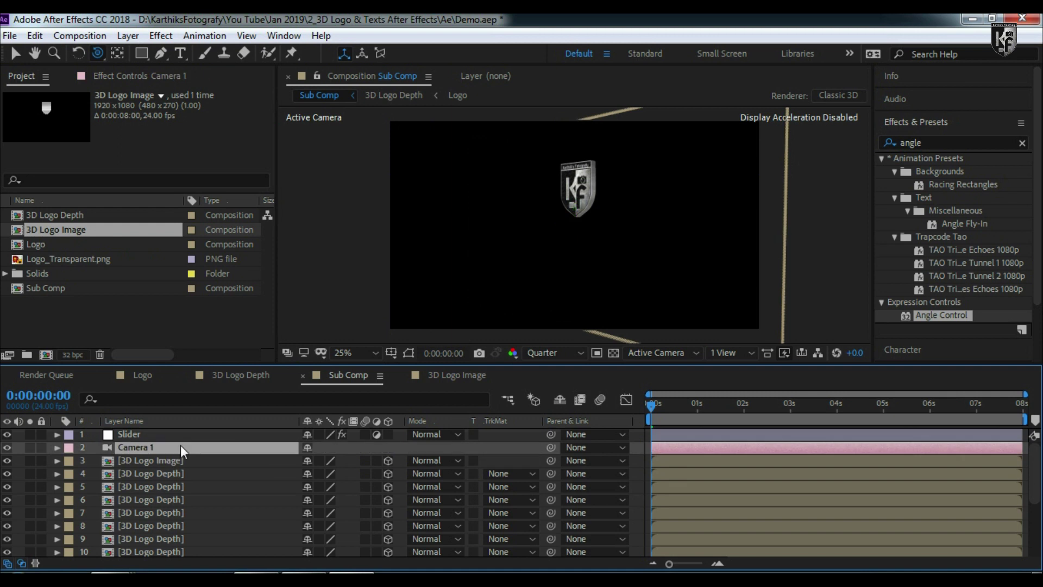
pyautogui.moveTo(508, 266); pyautogui.dragTo(552, 263)
# Step: Select the bottommost 3D Logo Depth layer and set the preview to 50% magnification at Full resolution
pyautogui.scroll(-4, 203, 491)
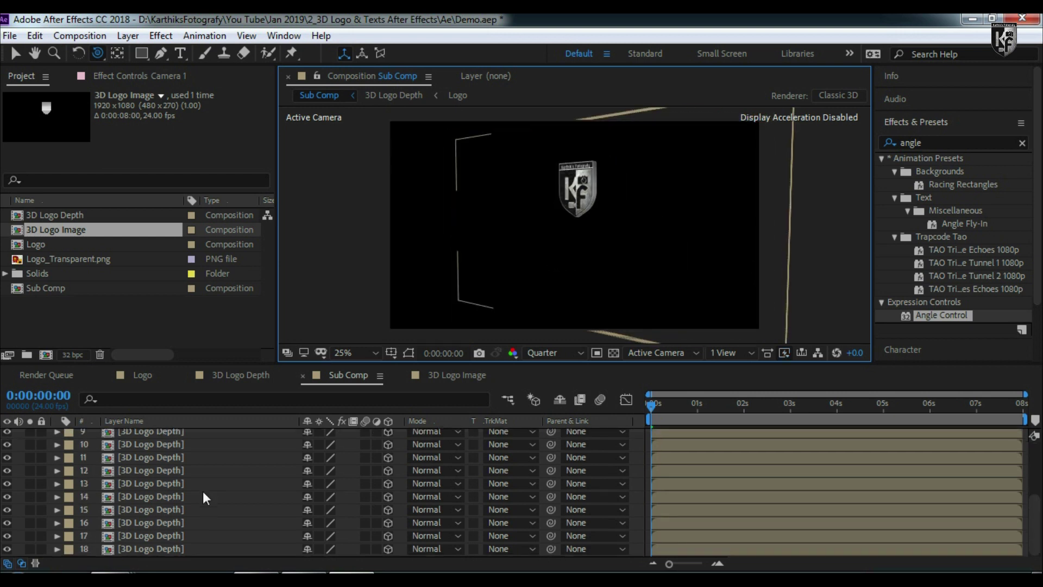
pyautogui.click(185, 538)
pyautogui.click(192, 546)
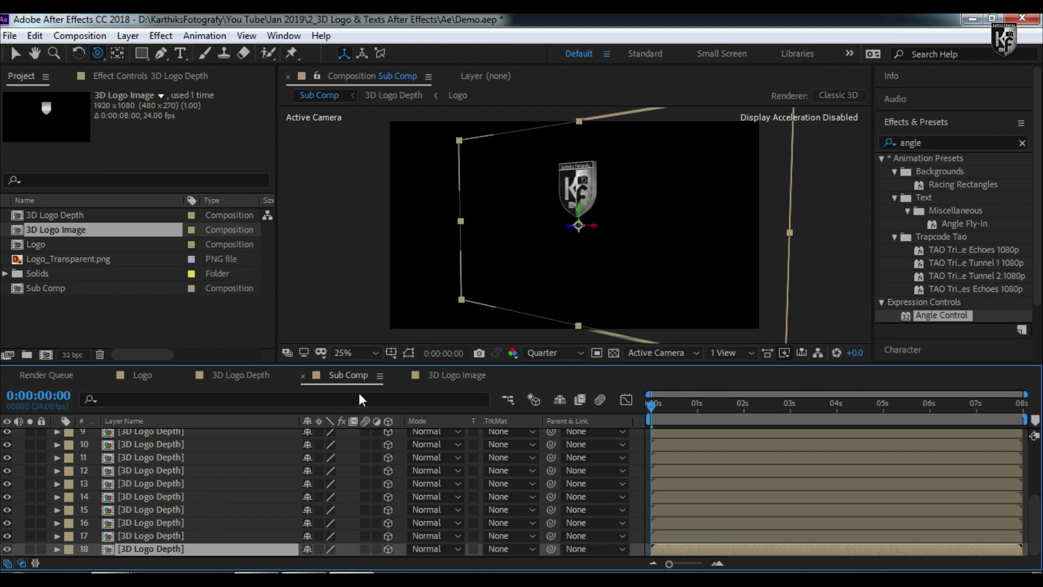
pyautogui.click(360, 355)
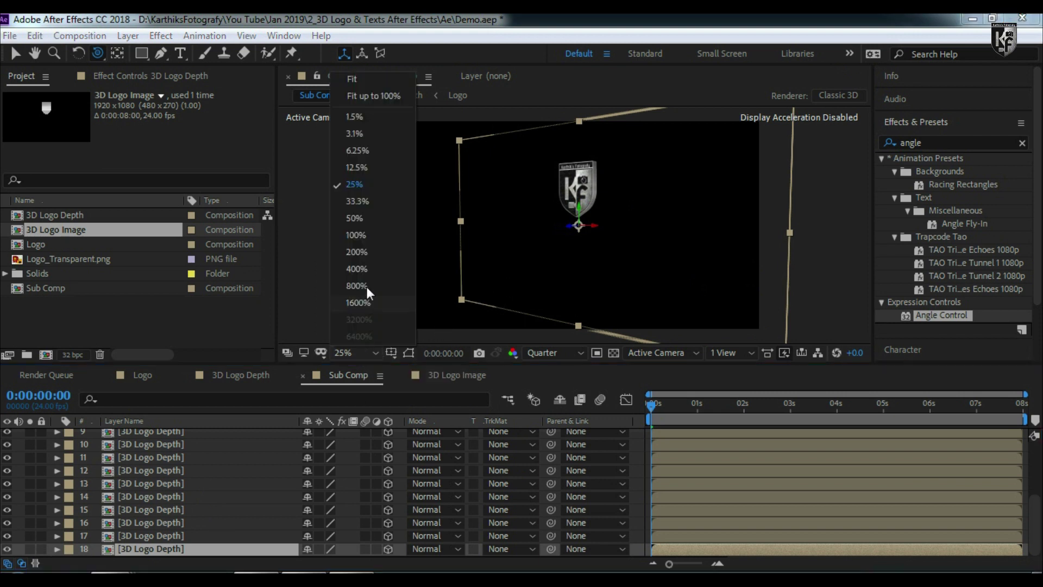
pyautogui.click(361, 233)
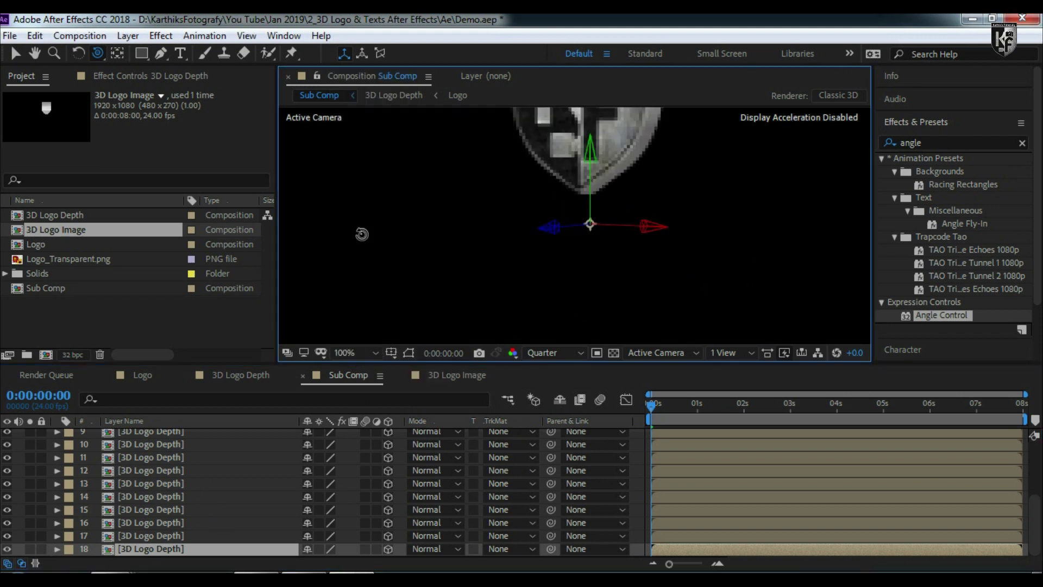
pyautogui.press('.')
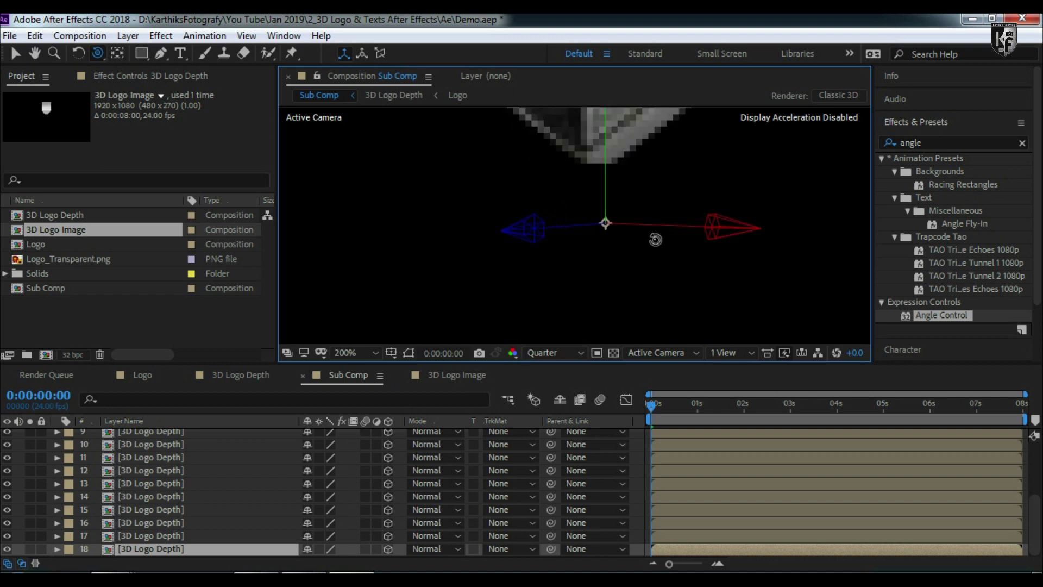
pyautogui.press(',')
pyautogui.press(',')
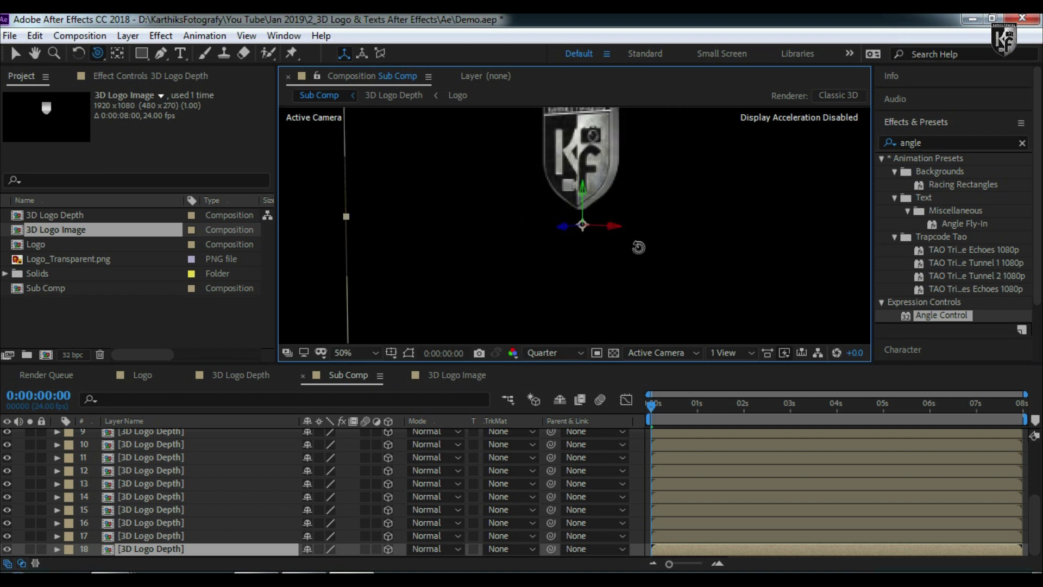
pyautogui.click(563, 352)
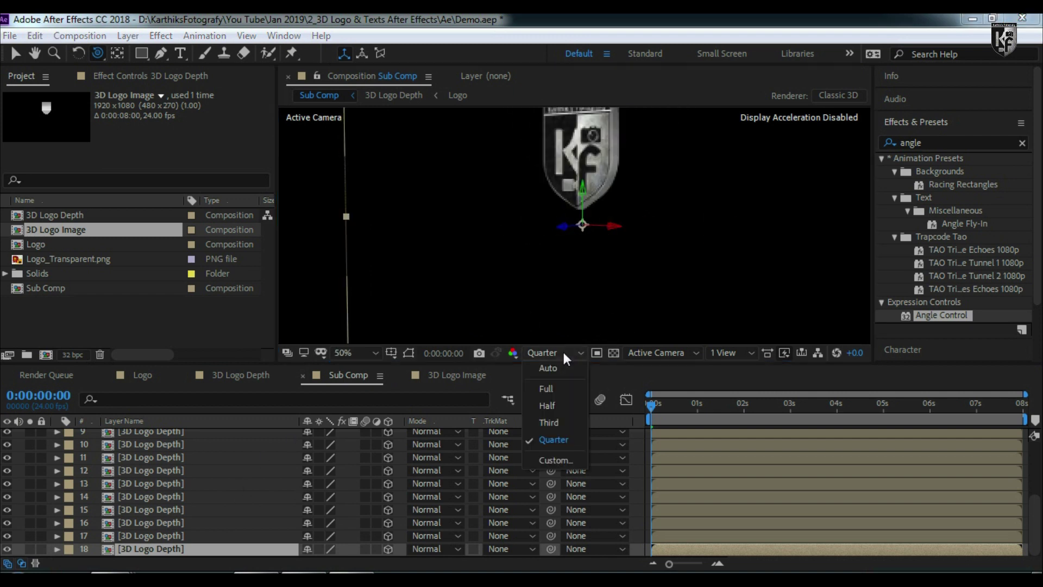
pyautogui.click(559, 386)
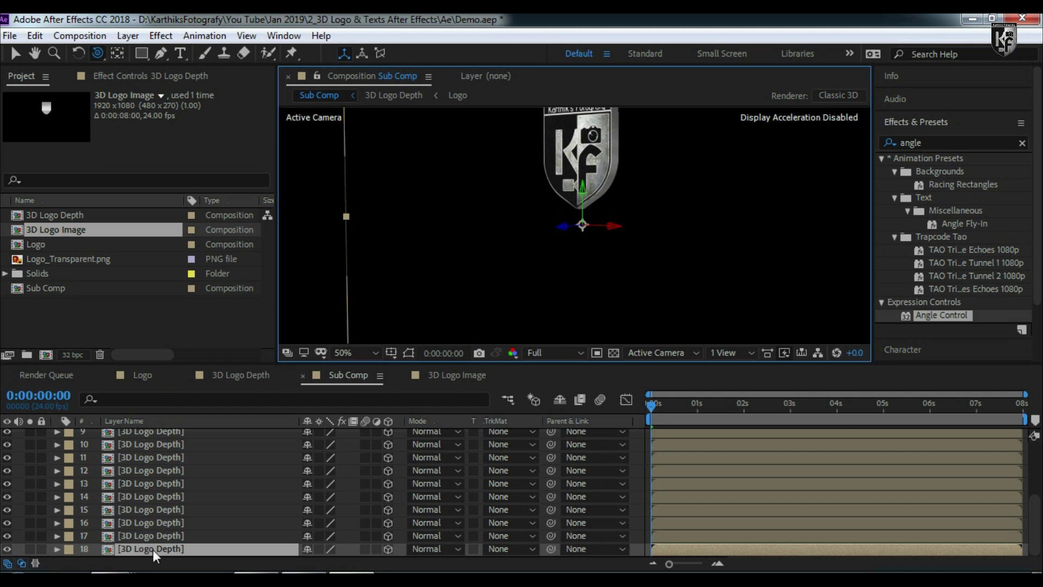
# Step: Apply the Fill effect to the bottommost 3D Logo Depth layer and set its color to white (FFFFFF)
pyautogui.click(57, 549)
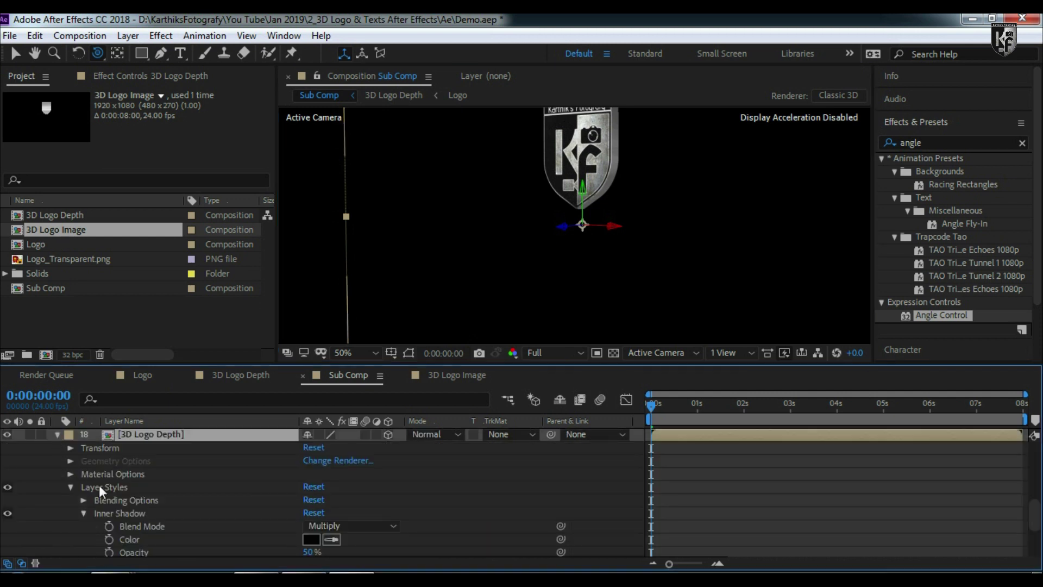
pyautogui.click(84, 513)
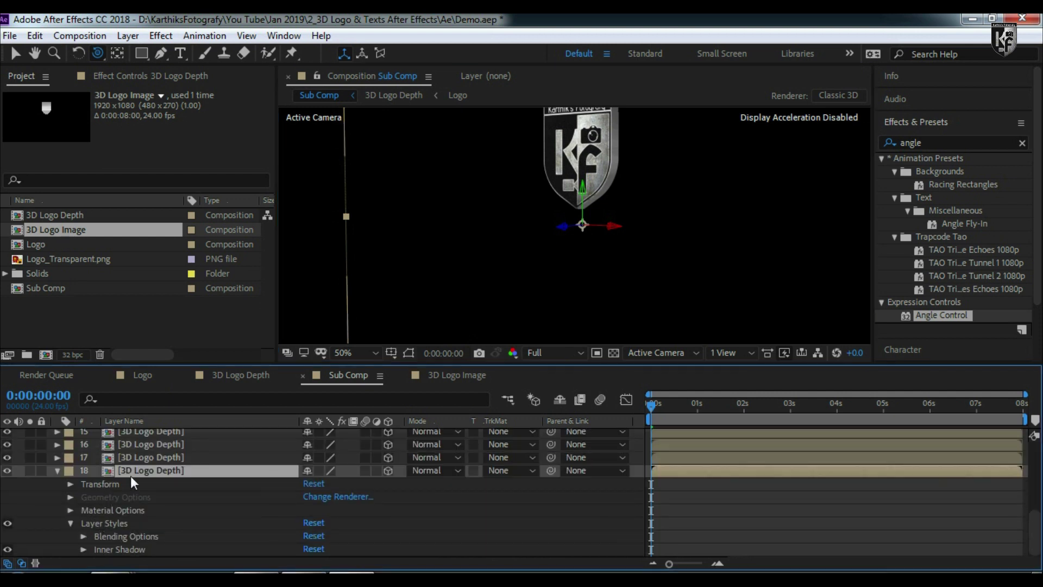
pyautogui.click(948, 143)
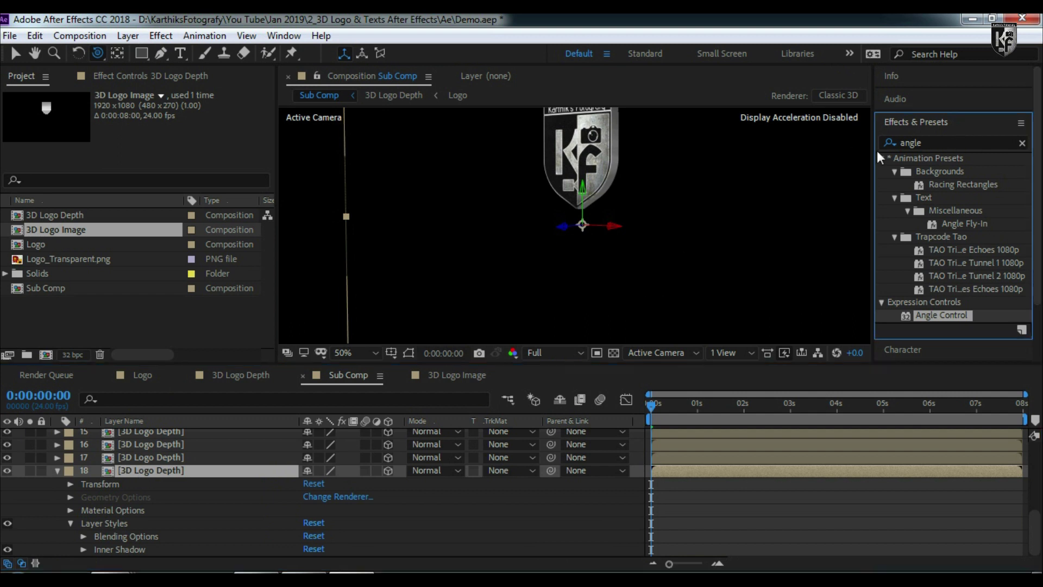
pyautogui.moveTo(930, 142); pyautogui.dragTo(878, 152)
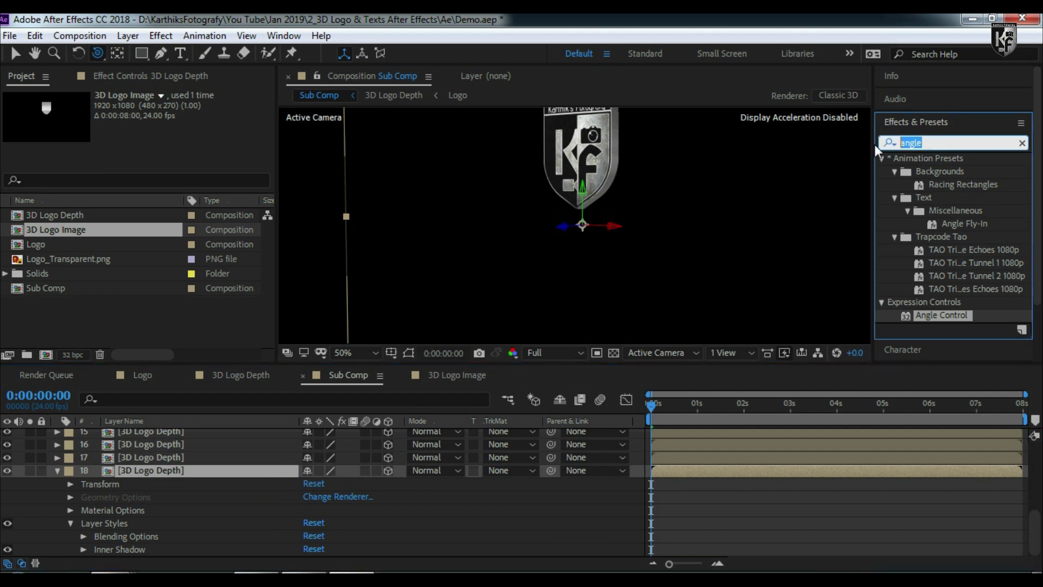
pyautogui.press('BackSpace')
pyautogui.write('fill')
pyautogui.click(925, 237)
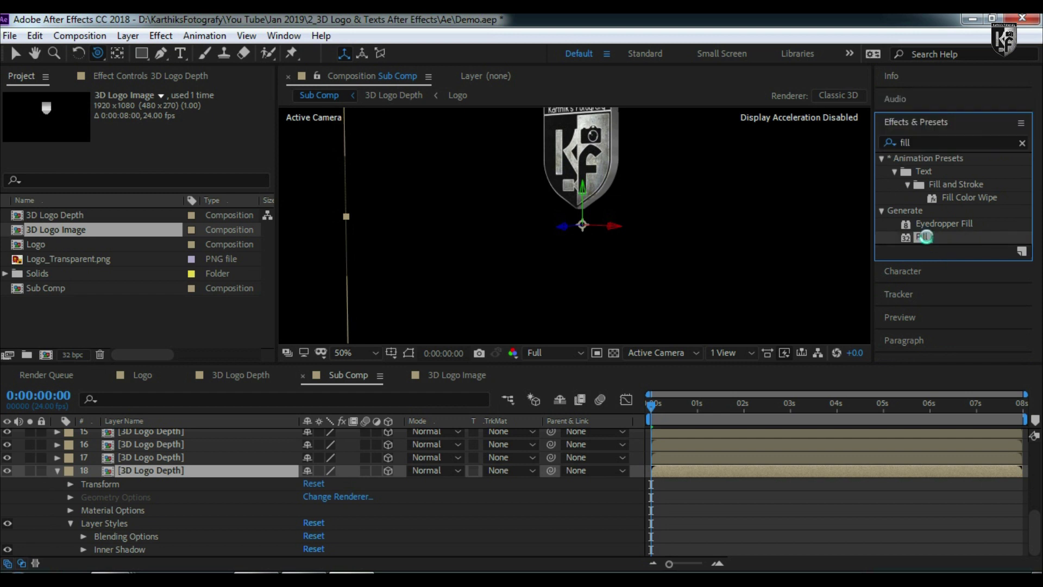
pyautogui.doubleClick(925, 237)
pyautogui.click(159, 149)
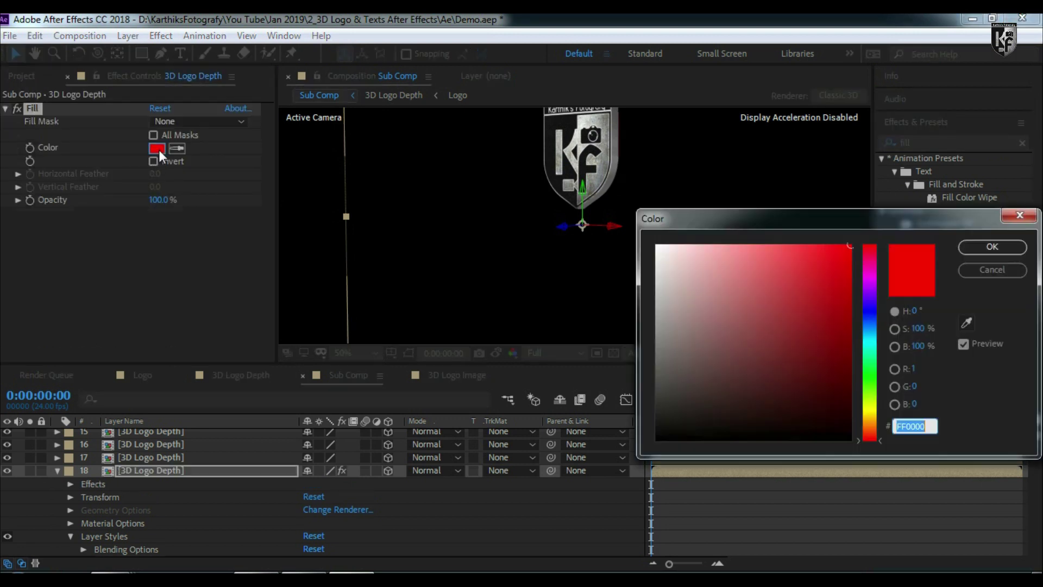
pyautogui.moveTo(662, 275); pyautogui.dragTo(627, 212)
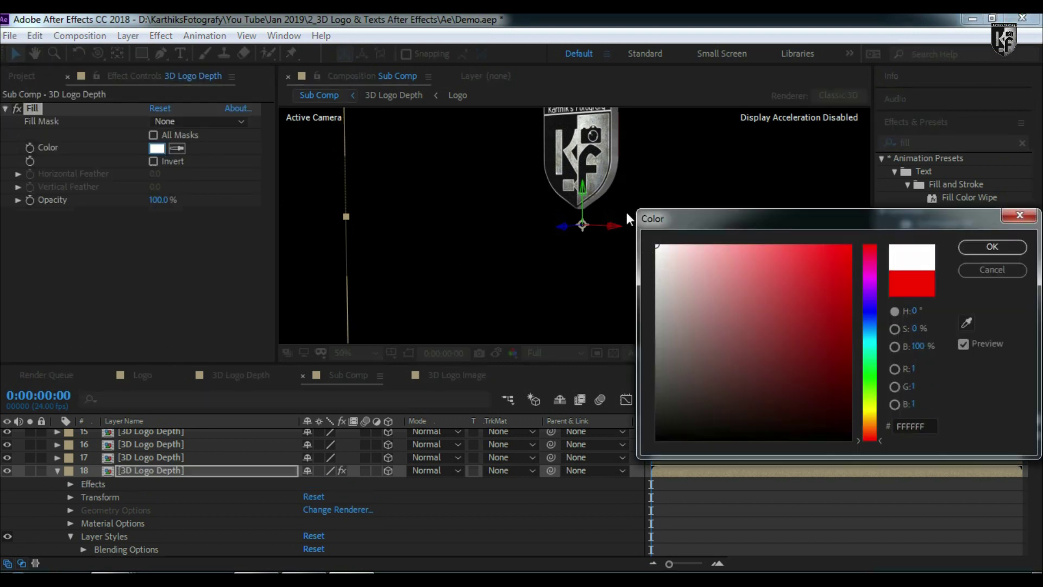
pyautogui.click(972, 246)
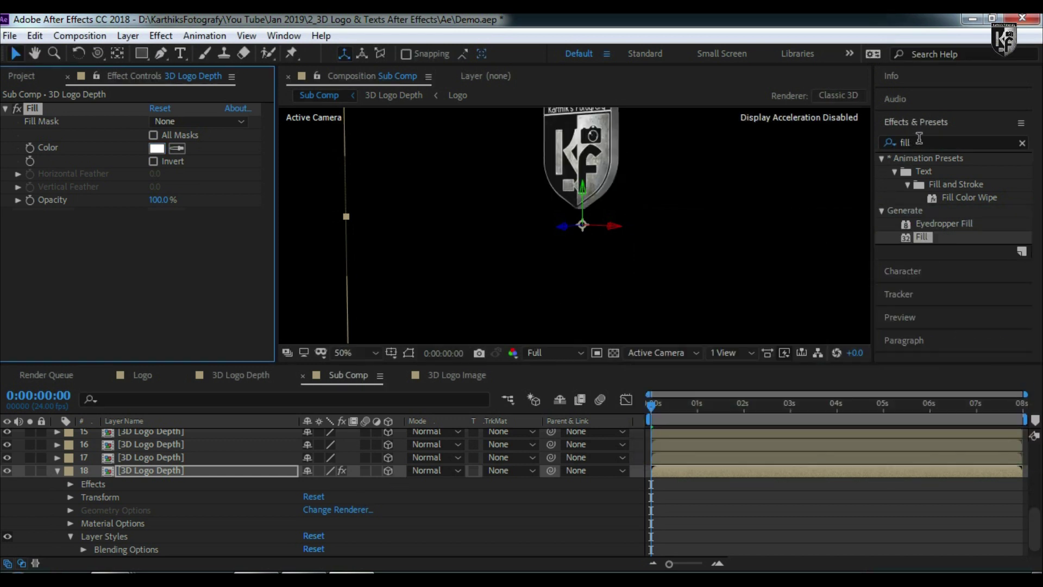
# Step: Apply the CC Radial Fast Blur effect to the bottommost 3D Logo Depth layer and set its Amount to 75
pyautogui.click(881, 142)
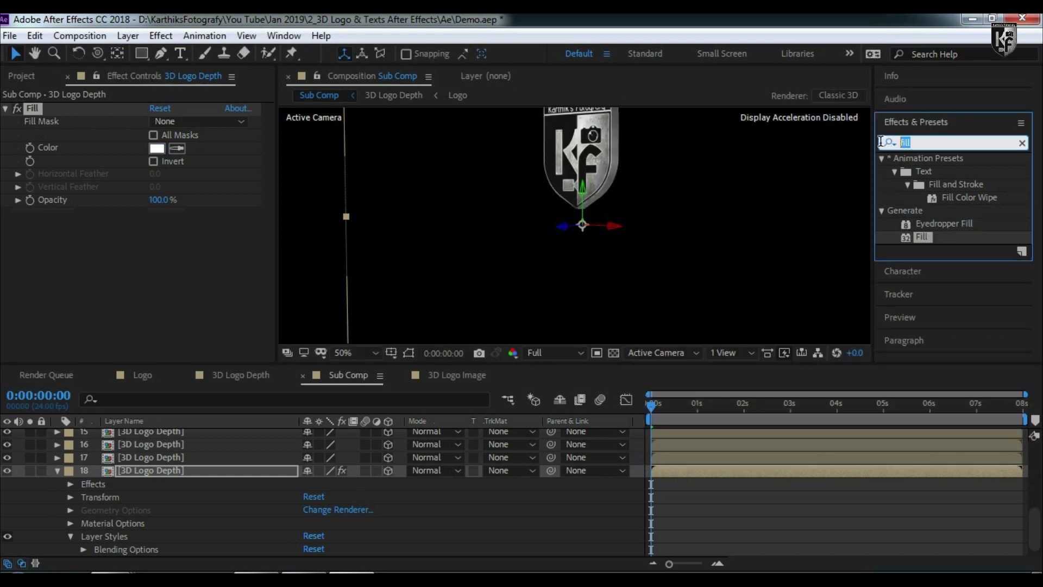
pyautogui.write('blur')
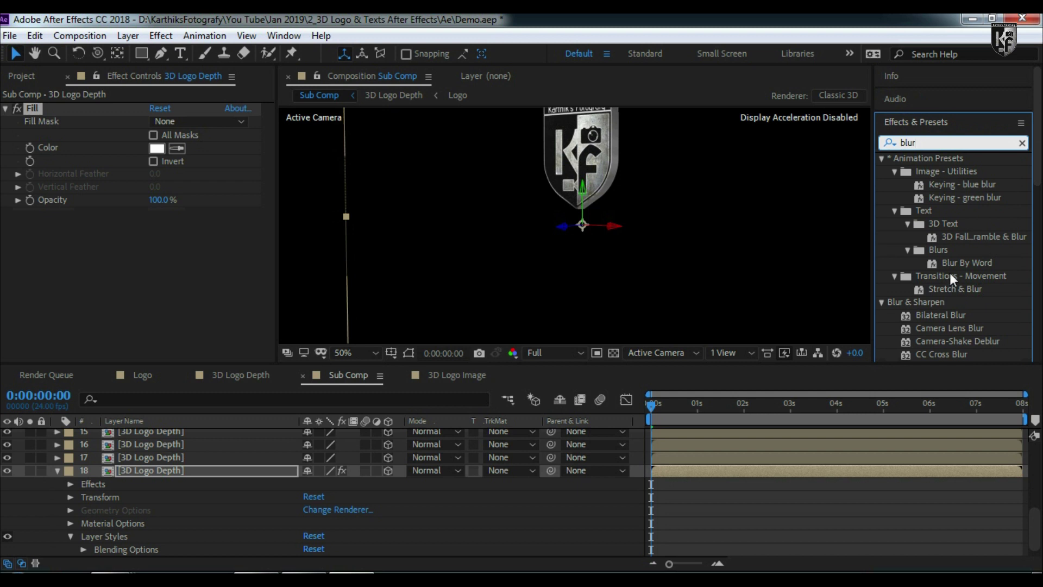
pyautogui.scroll(-2, 951, 256)
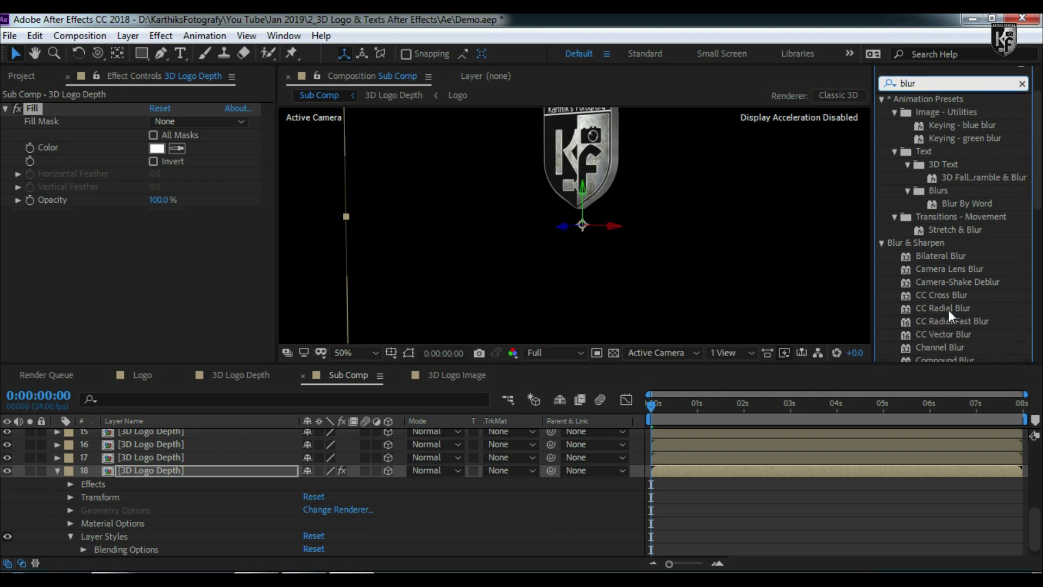
pyautogui.click(944, 318)
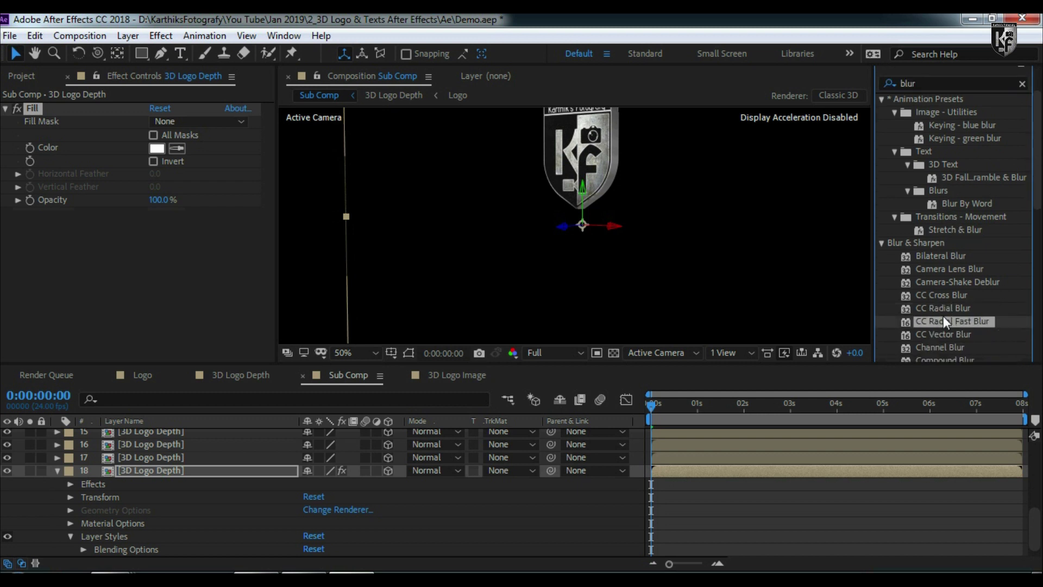
pyautogui.moveTo(932, 322); pyautogui.dragTo(446, 323)
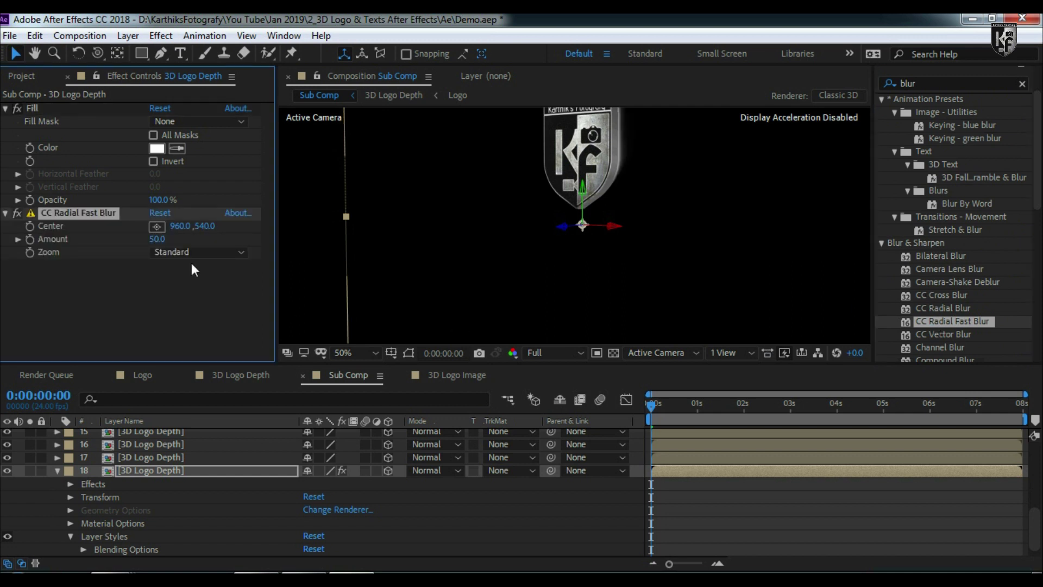
pyautogui.click(157, 239)
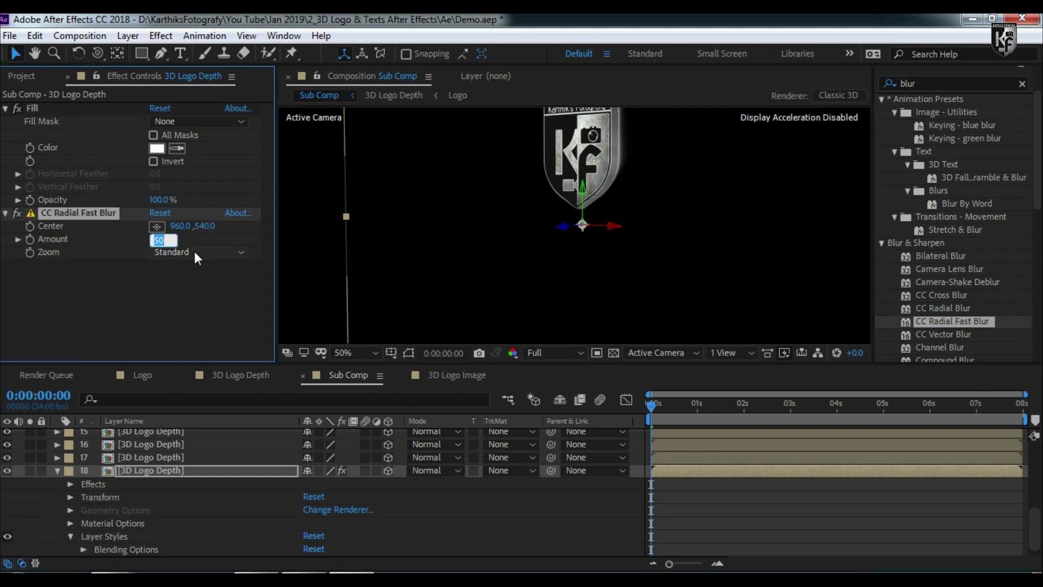
pyautogui.write('75')
pyautogui.press('Return')
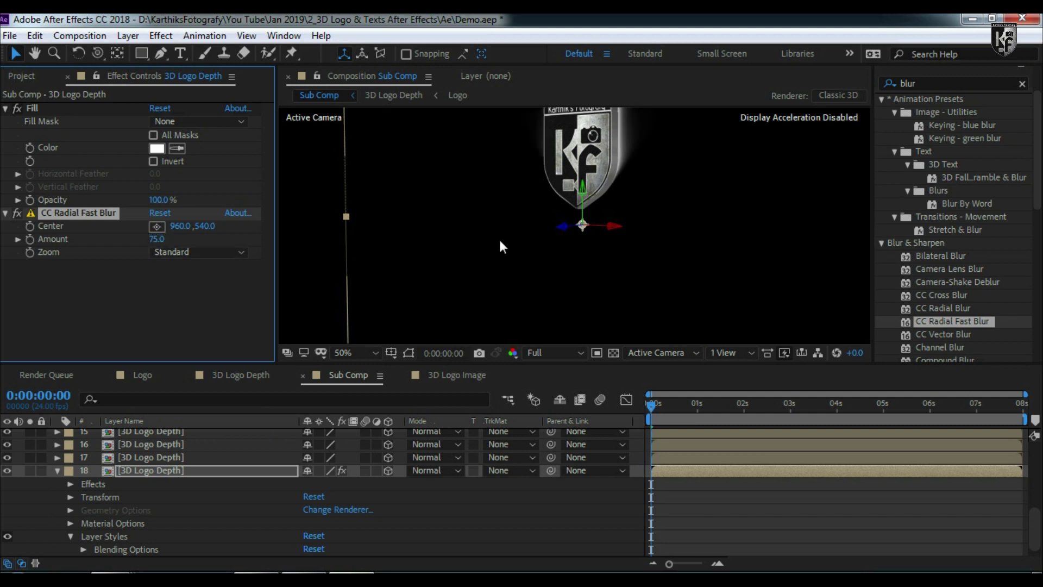
# Step: Orbit the camera to view the blurred logo from the front and reduce the preview magnification to 25%
pyautogui.click(97, 53)
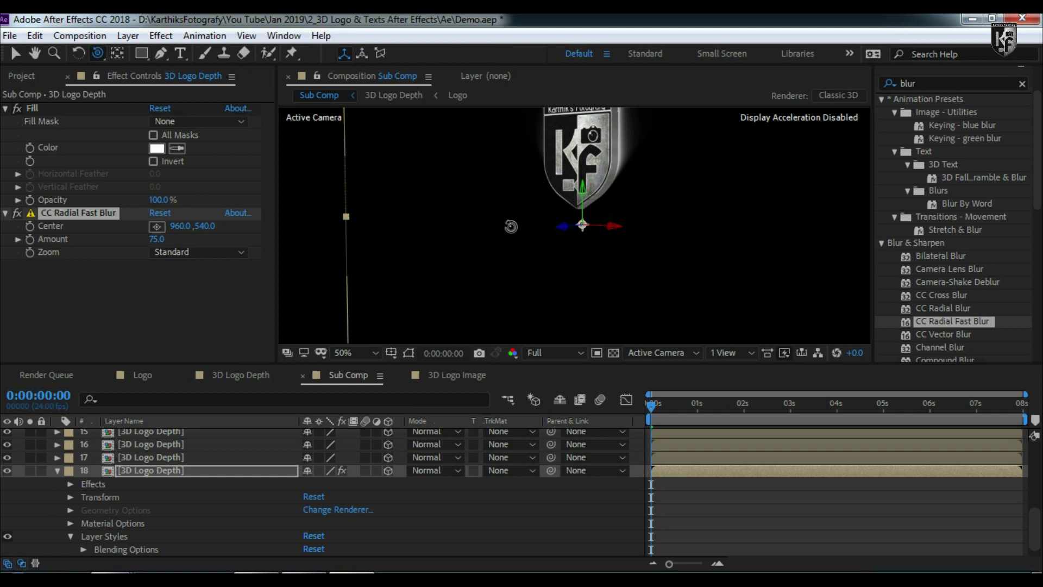
pyautogui.moveTo(510, 221); pyautogui.dragTo(567, 215)
pyautogui.scroll(-1, 550, 230)
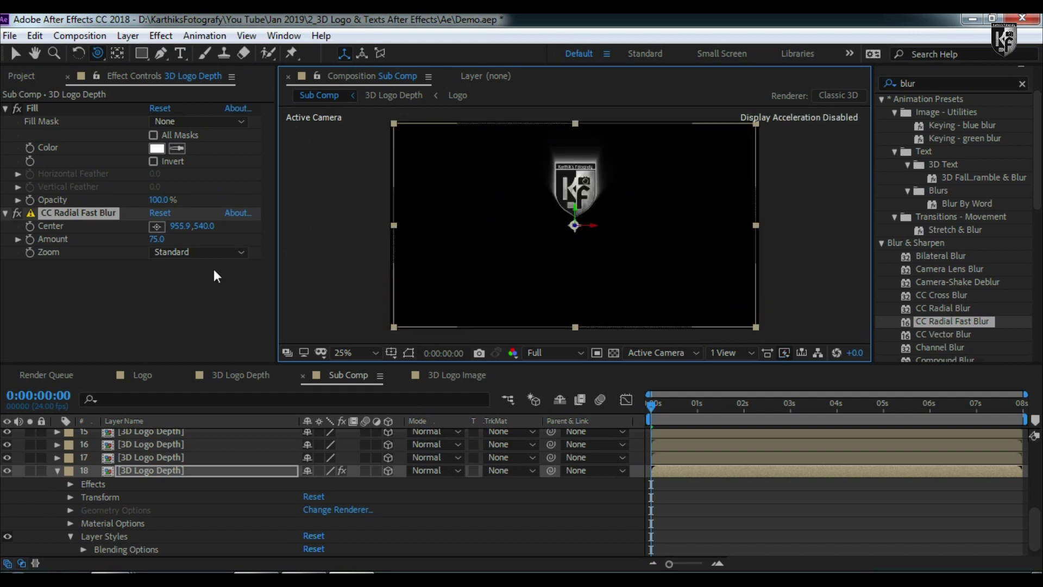
# Step: Set the radial blur's Amount to 60 and place its Center on the middle of the logo at about 976, 328
pyautogui.click(157, 239)
pyautogui.write('6')
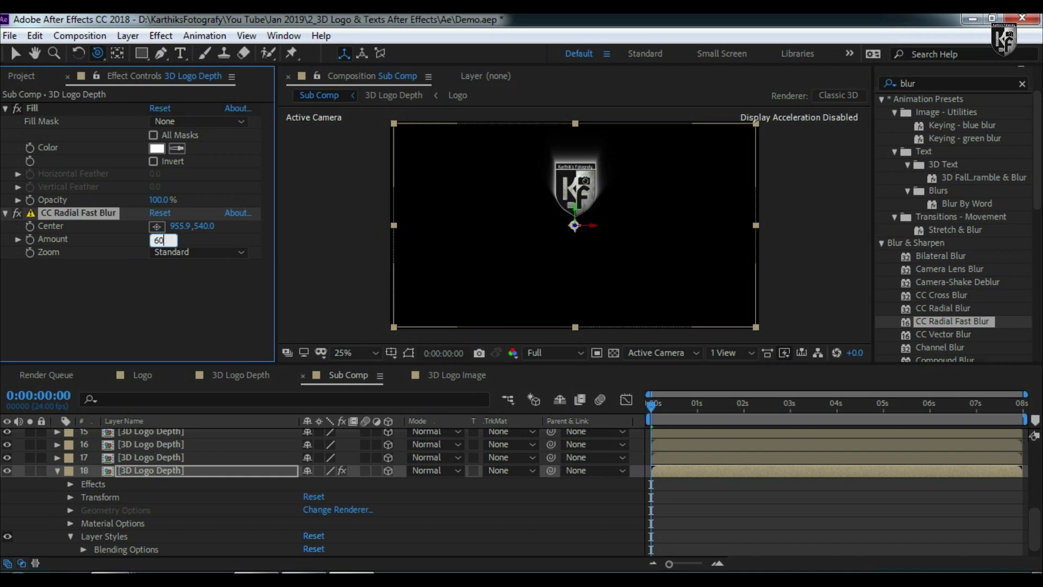
pyautogui.write('0')
pyautogui.press('Return')
pyautogui.click(156, 226)
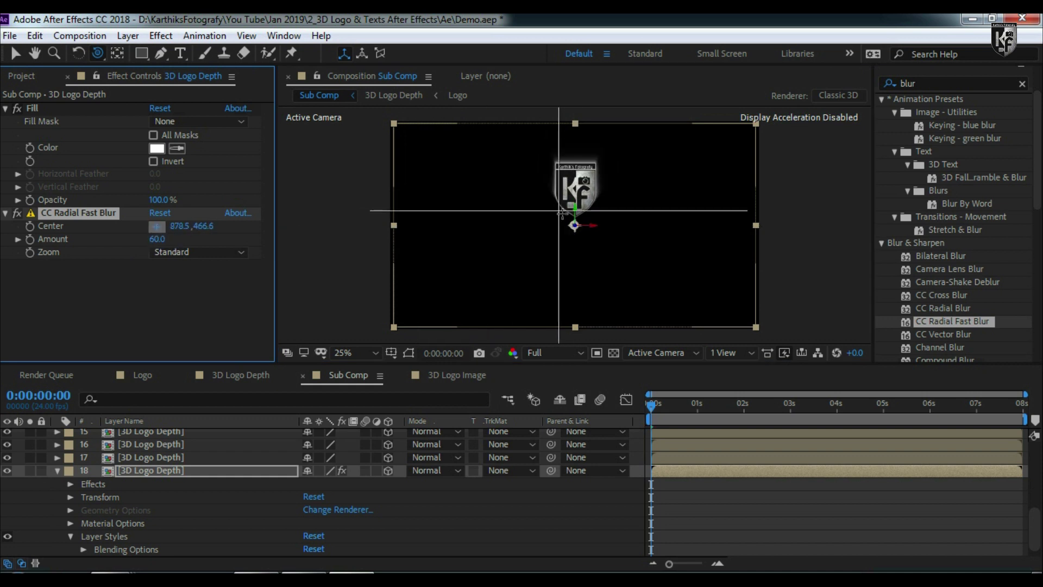
pyautogui.click(575, 217)
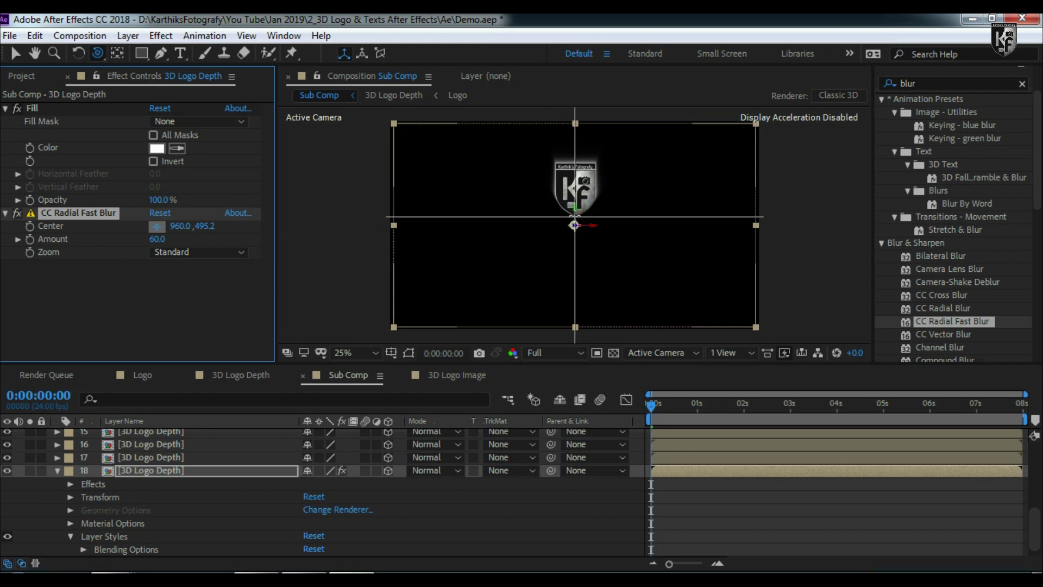
pyautogui.moveTo(574, 217); pyautogui.dragTo(578, 185)
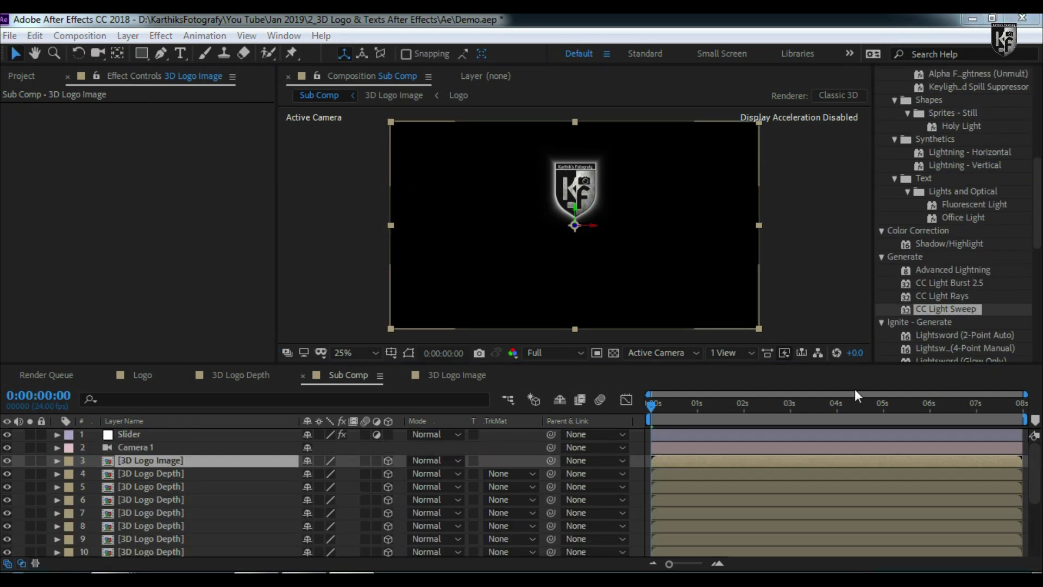
# Step: Set the preview resolution to Quarter and select the bottommost 3D Logo Depth layer
pyautogui.click(559, 353)
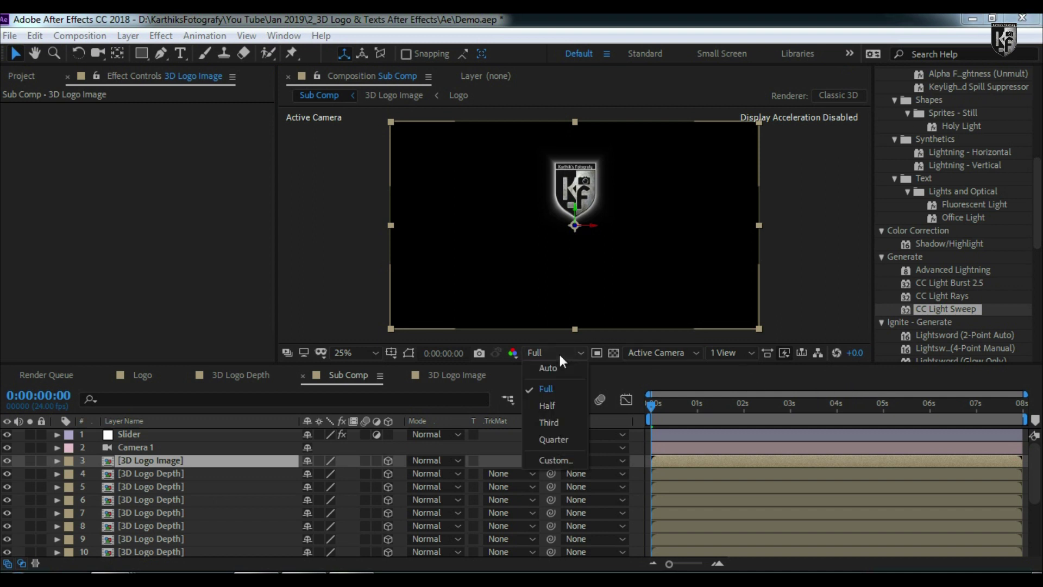
pyautogui.click(555, 439)
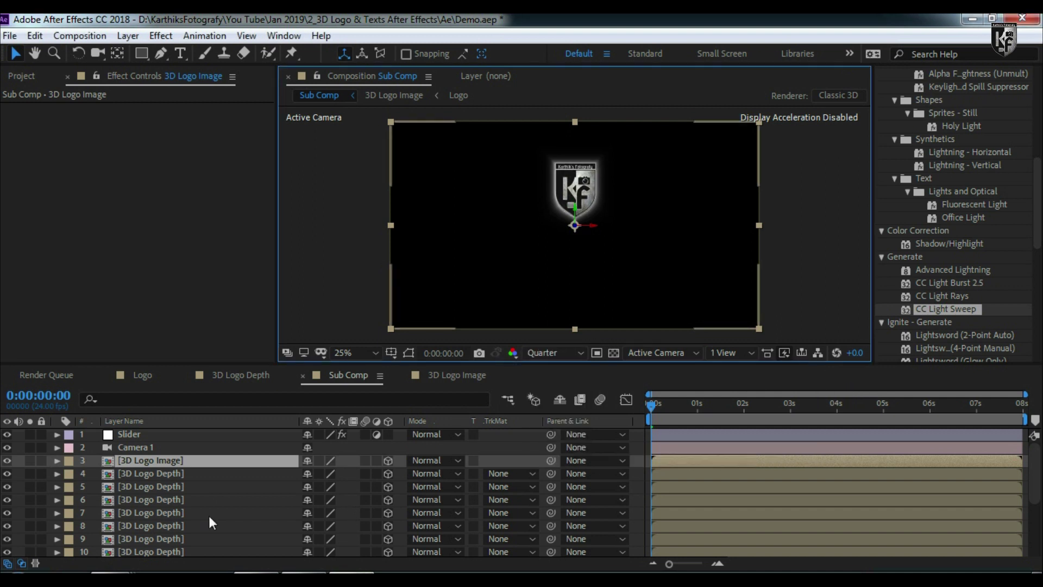
pyautogui.scroll(-3, 210, 516)
pyautogui.click(204, 549)
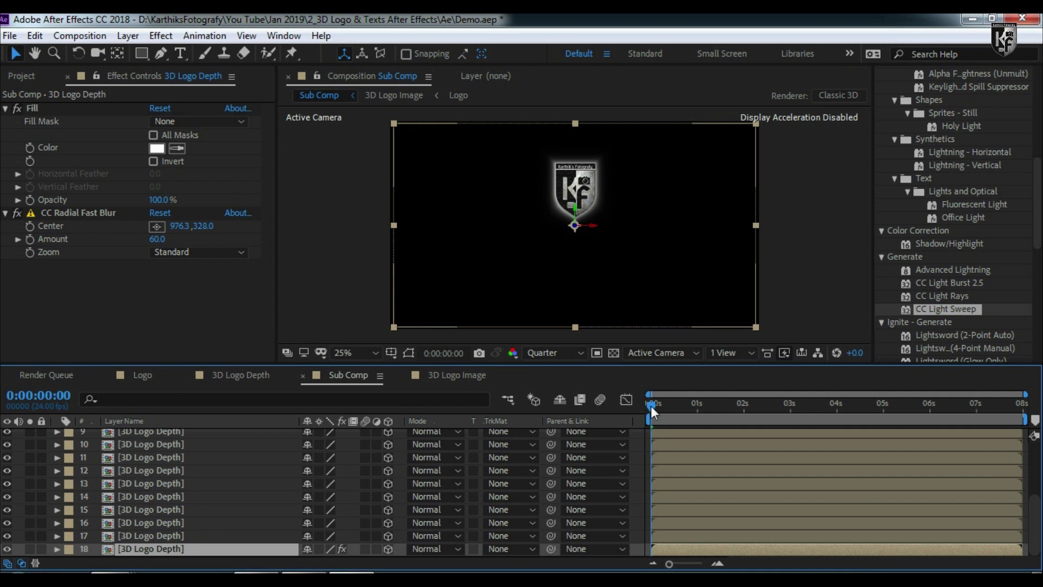
# Step: Enable keyframing for the radial blur's Amount at 0:00:05:00 and set the keyframe value to 0
pyautogui.moveTo(651, 406); pyautogui.dragTo(837, 408)
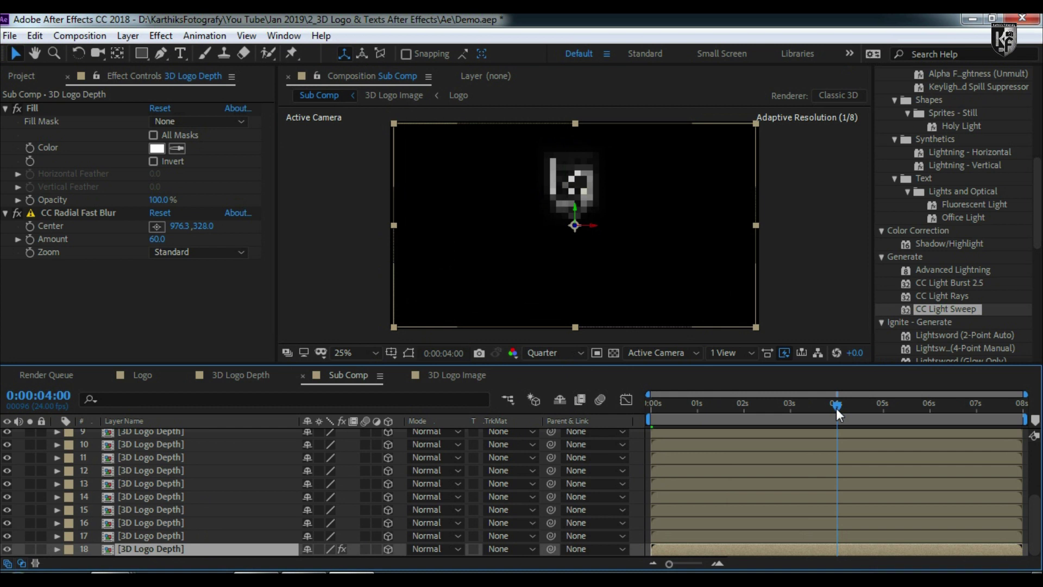
pyautogui.moveTo(836, 409); pyautogui.dragTo(885, 409)
pyautogui.click(29, 240)
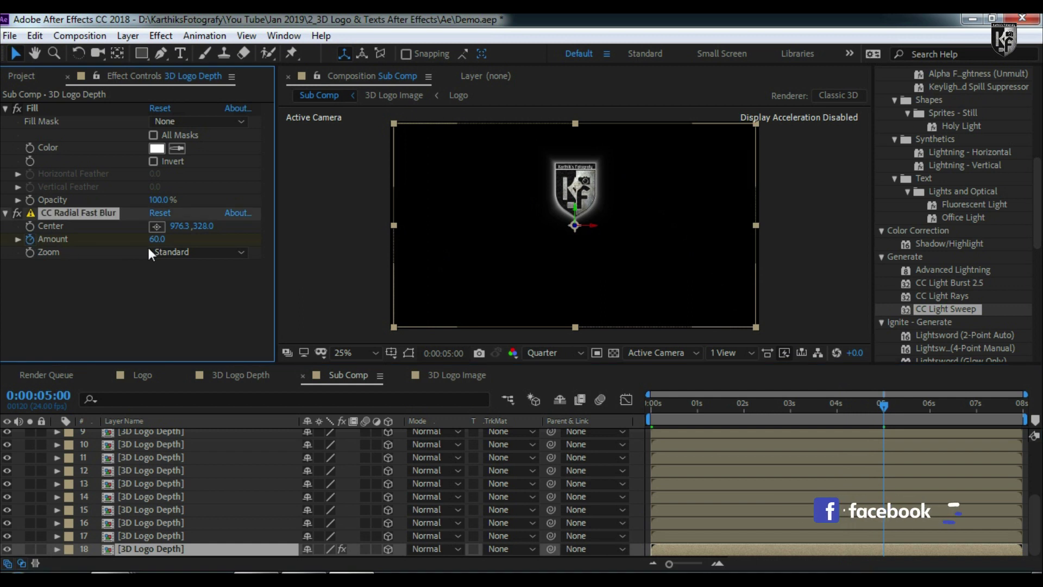
pyautogui.click(157, 240)
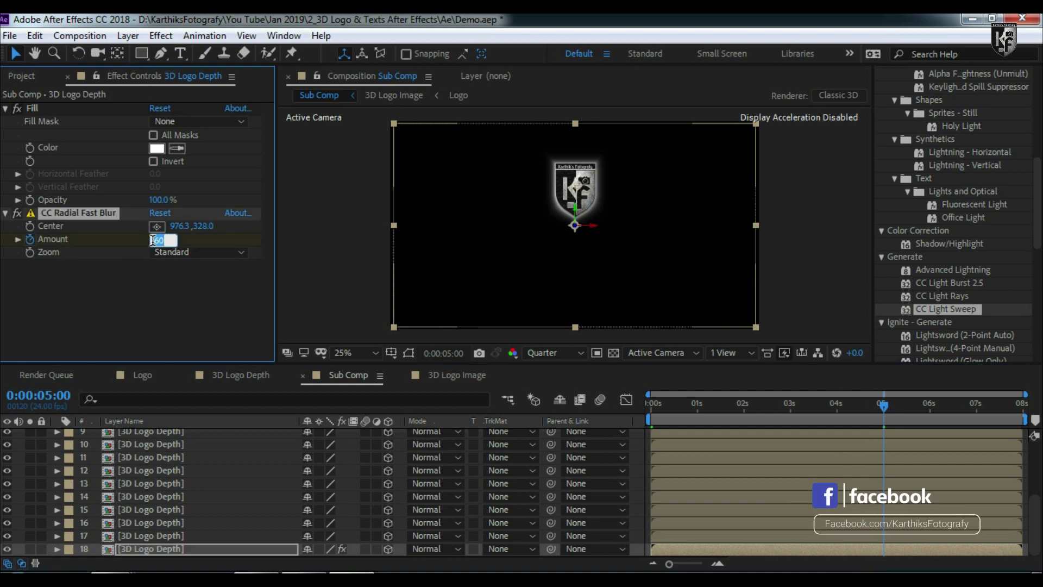
pyautogui.write('0')
pyautogui.press('Return')
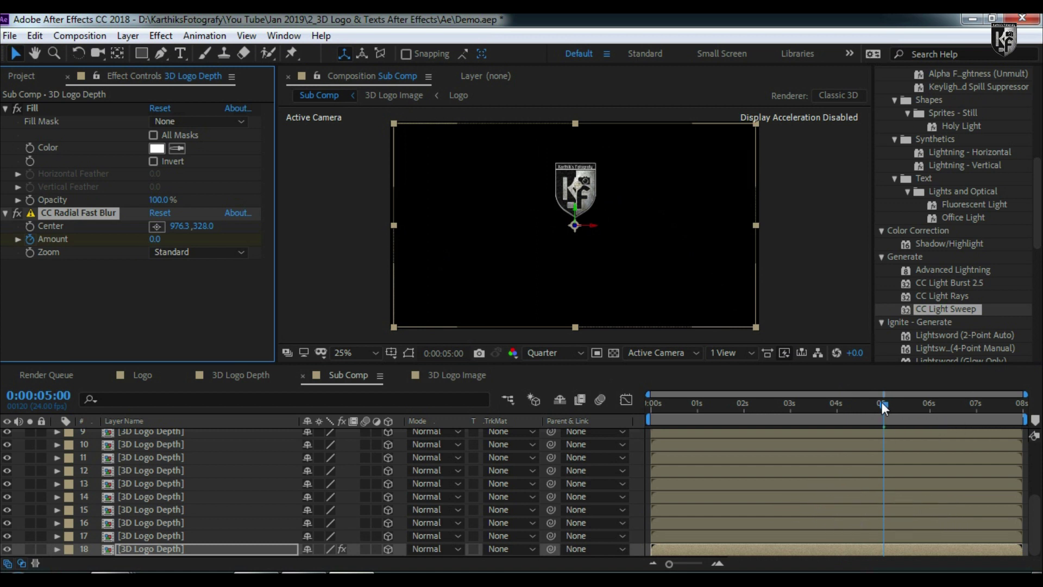
# Step: Add radial blur Amount keyframes of 60 at 0:00:06:00 and 0 at 0:00:07:05
pyautogui.moveTo(882, 402); pyautogui.dragTo(927, 410)
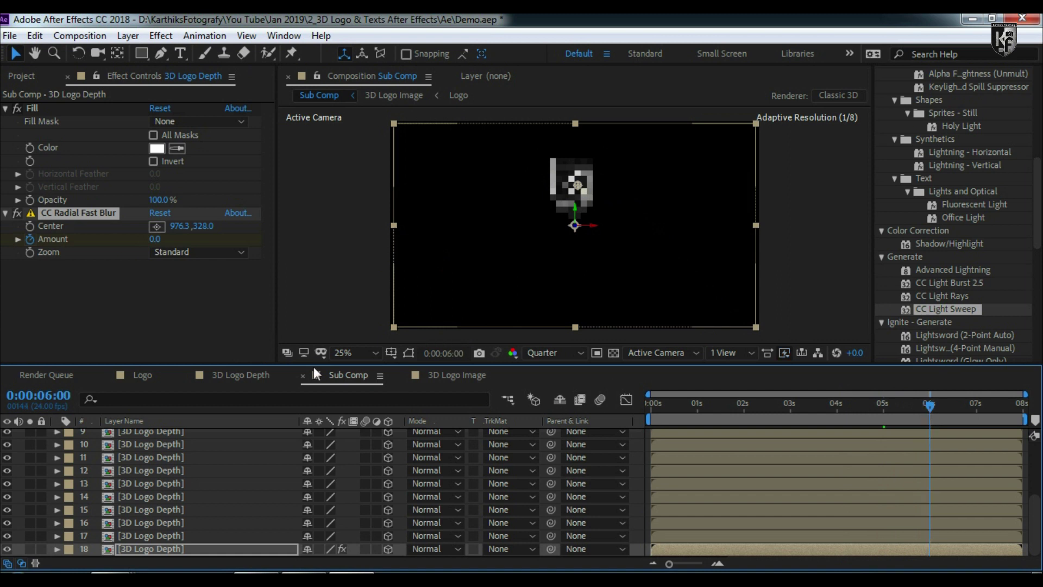
pyautogui.click(154, 239)
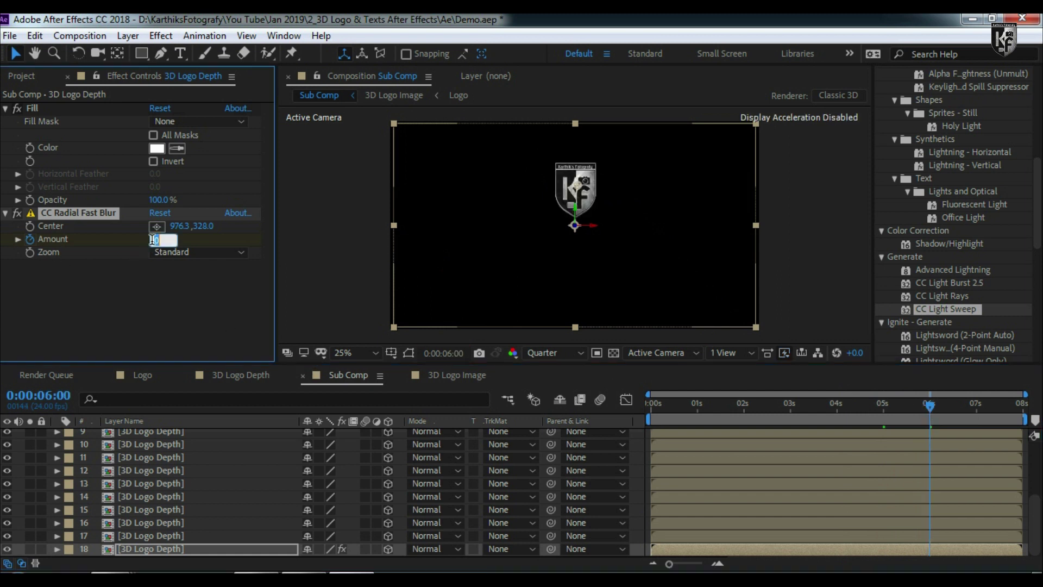
pyautogui.write('60')
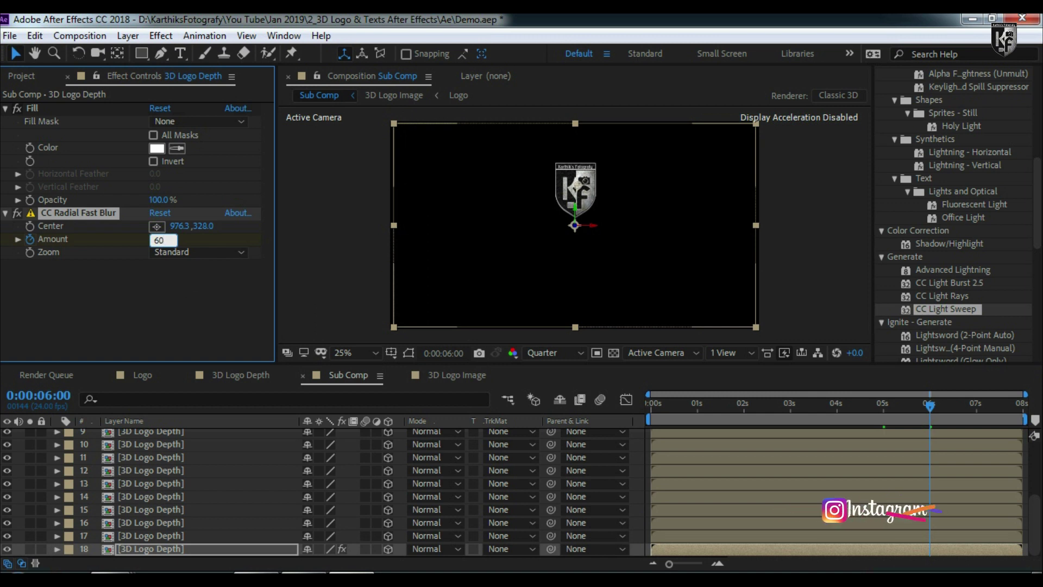
pyautogui.press('Return')
pyautogui.moveTo(928, 406); pyautogui.dragTo(985, 412)
pyautogui.click(156, 239)
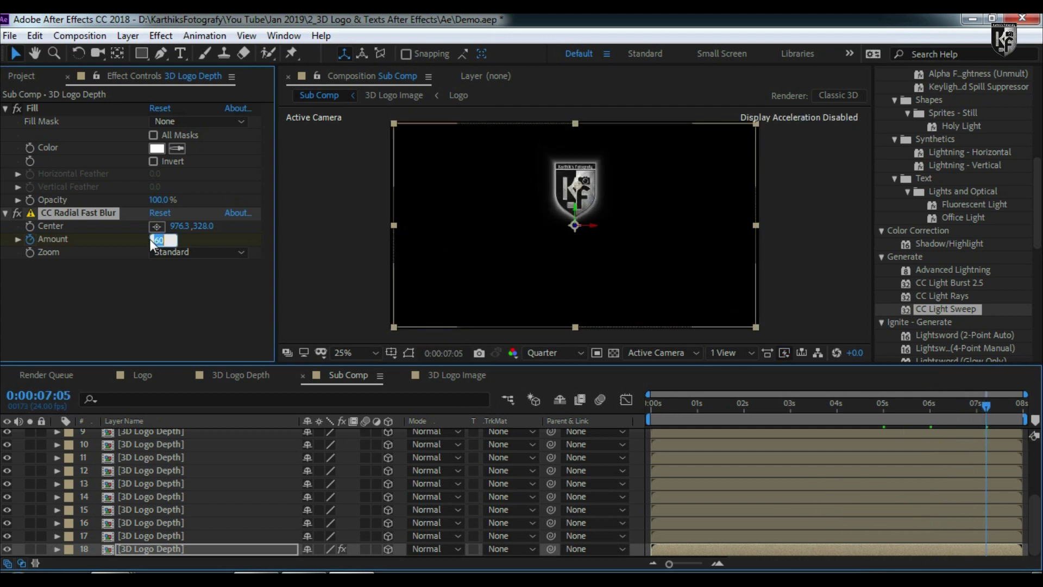
pyautogui.write('0')
pyautogui.press('Return')
pyautogui.press('space')
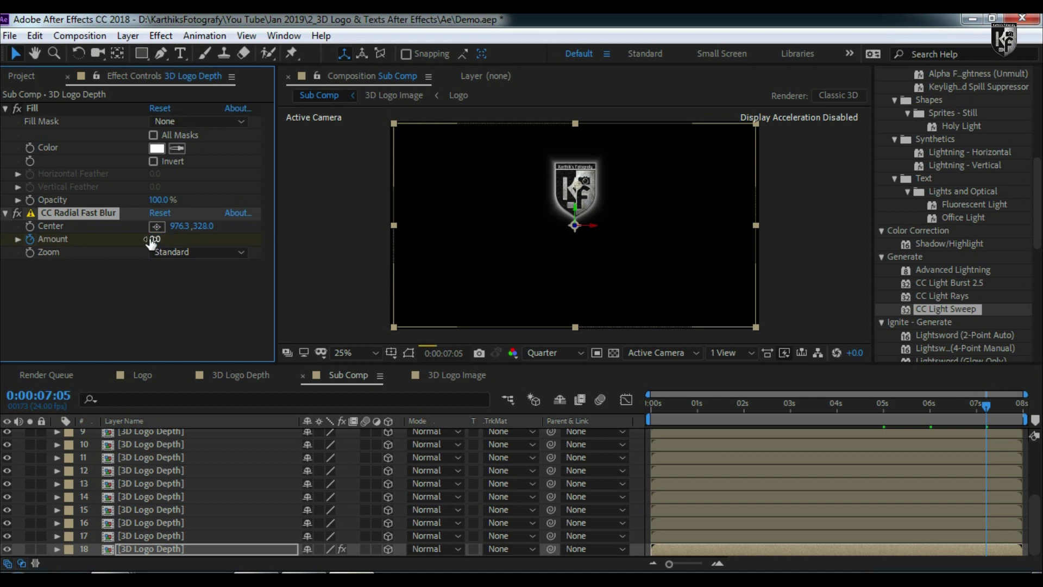
# Step: Apply the CC Light Sweep effect to the 3D Logo Image layer
pyautogui.scroll(2, 101, 475)
pyautogui.scroll(1, 101, 474)
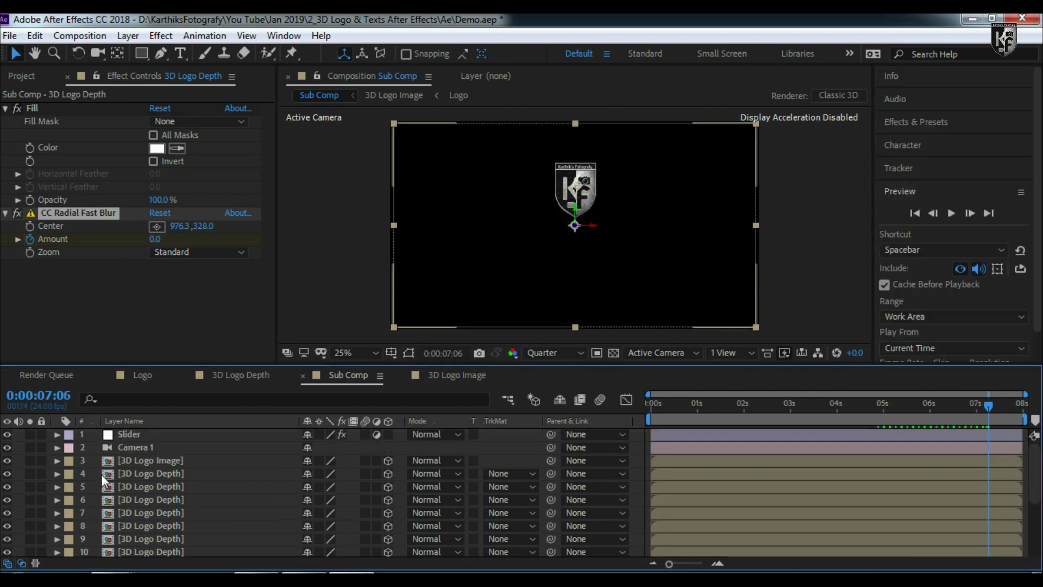
pyautogui.click(147, 463)
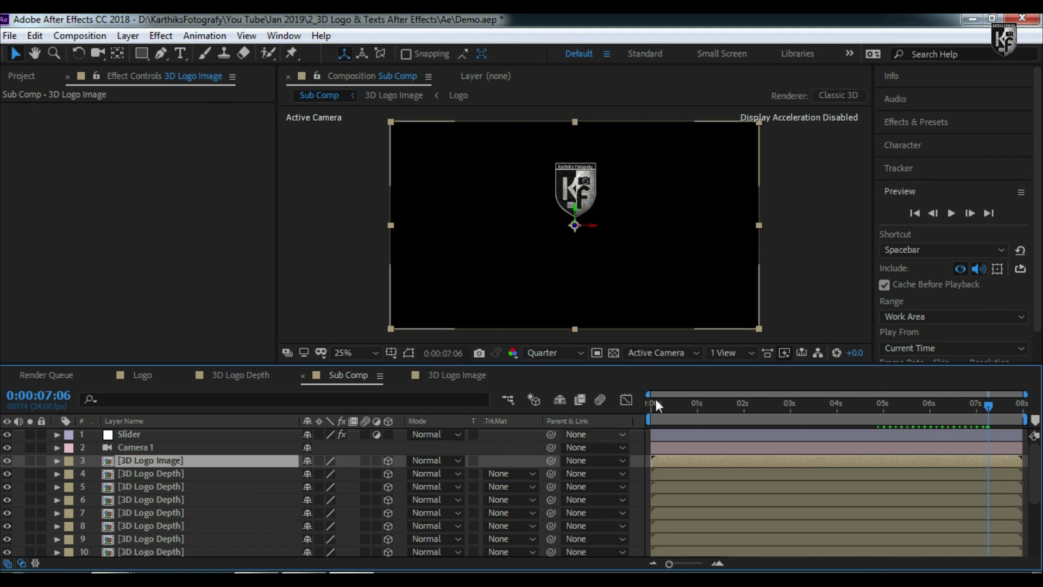
pyautogui.click(927, 123)
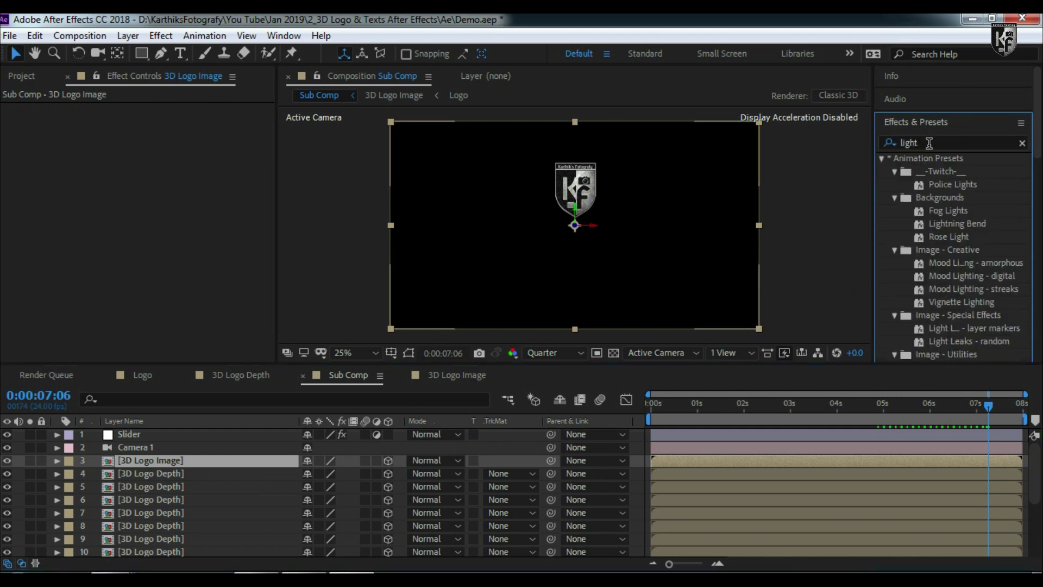
pyautogui.click(892, 143)
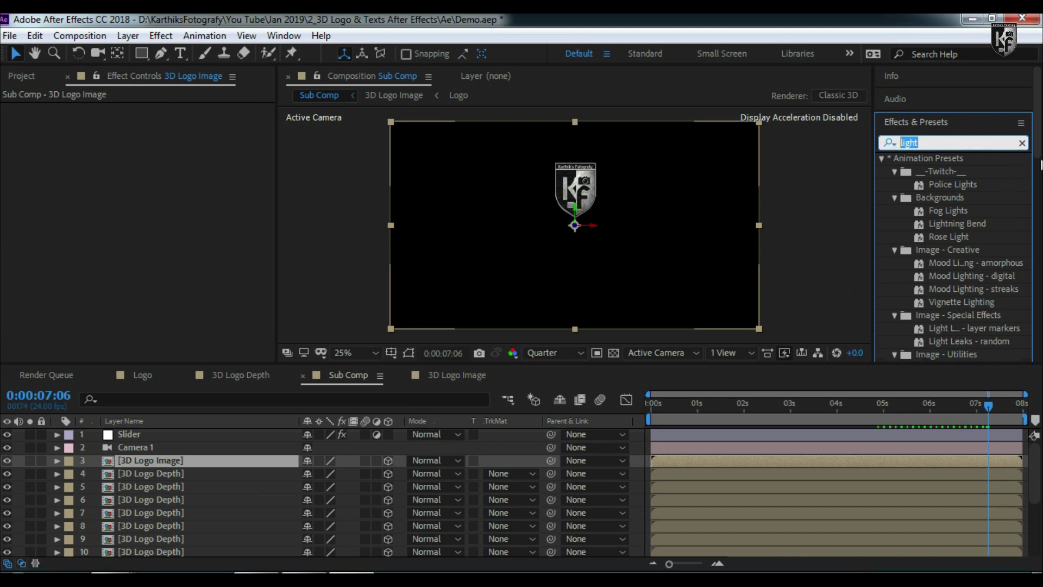
pyautogui.moveTo(1036, 159); pyautogui.dragTo(1034, 240)
pyautogui.click(935, 339)
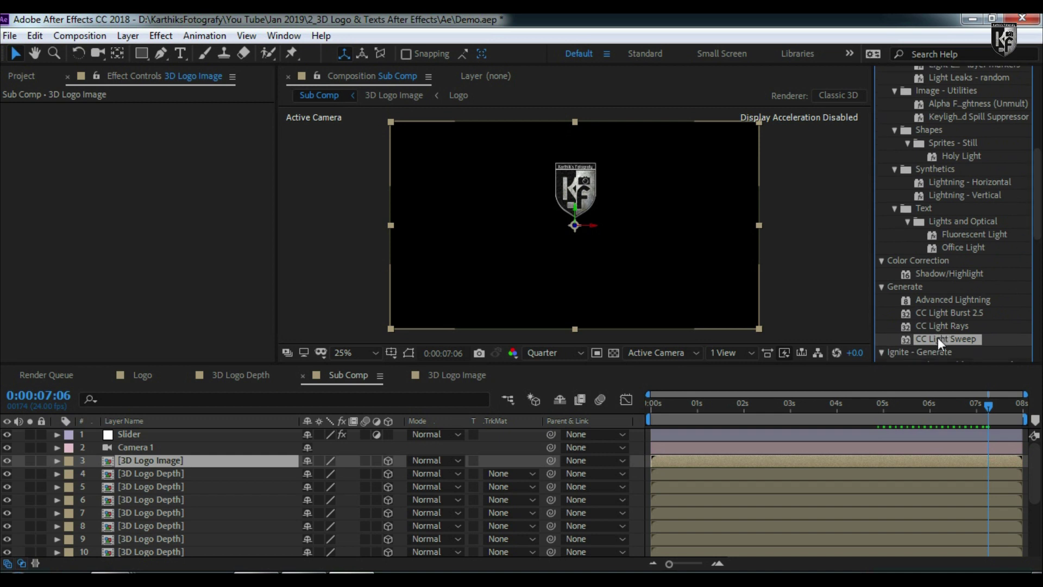
pyautogui.doubleClick(938, 337)
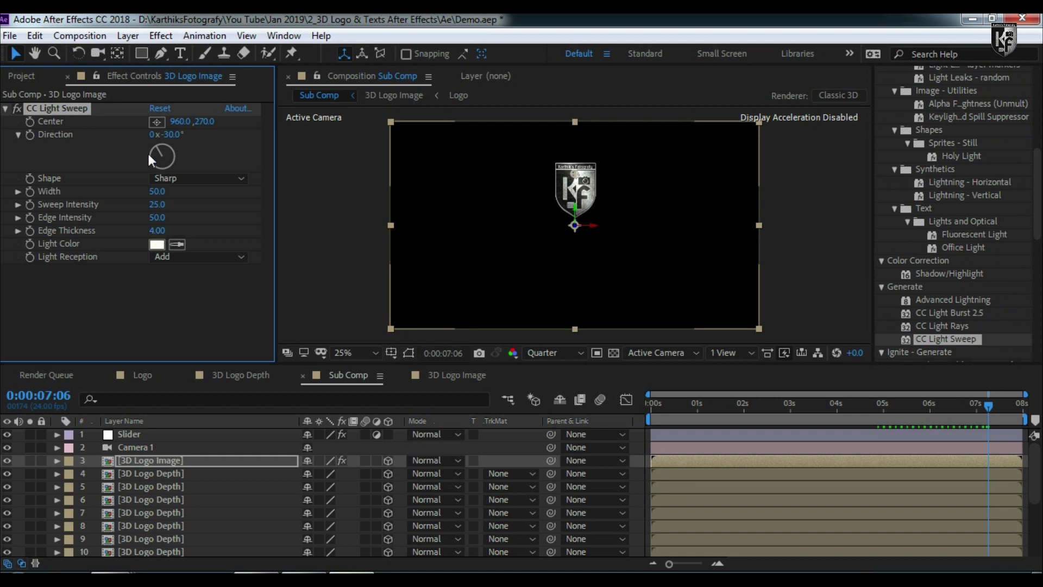
# Step: Place the light sweep's Center beside the logo's upper-right corner at 1168, 212 and keyframe it at 0:00:03:05
pyautogui.click(157, 121)
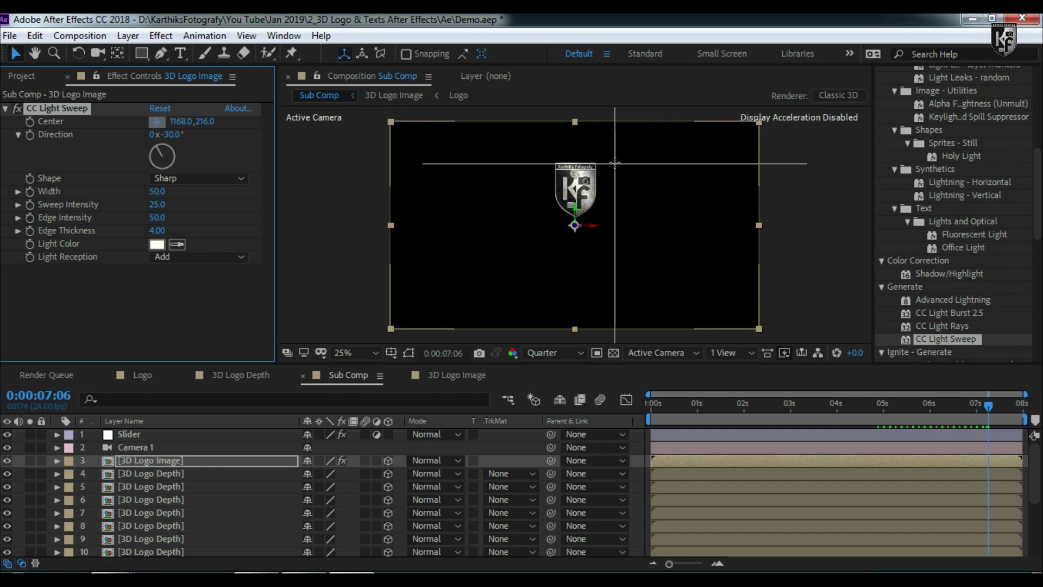
pyautogui.click(614, 161)
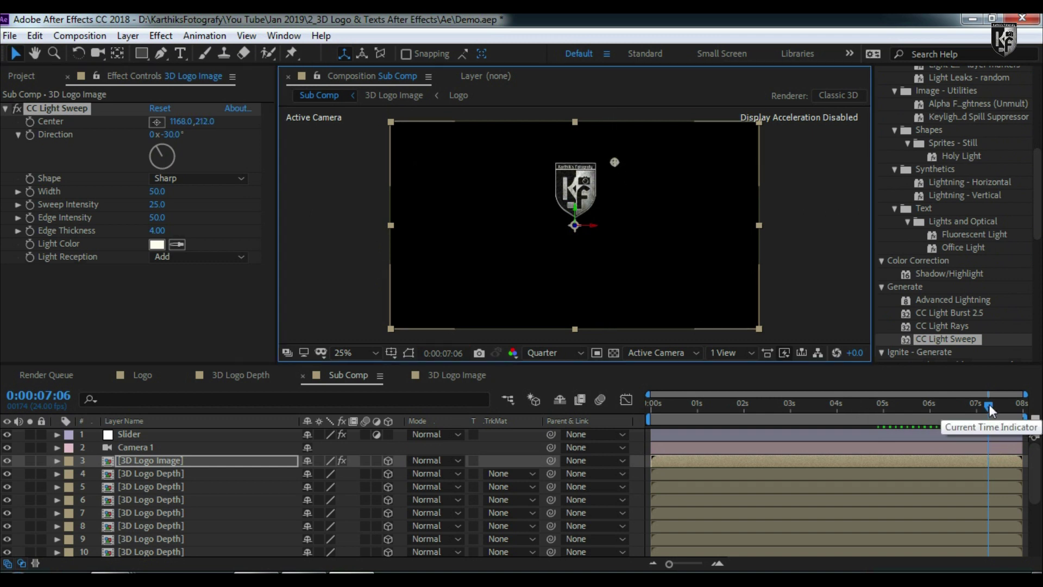
pyautogui.moveTo(989, 405); pyautogui.dragTo(800, 412)
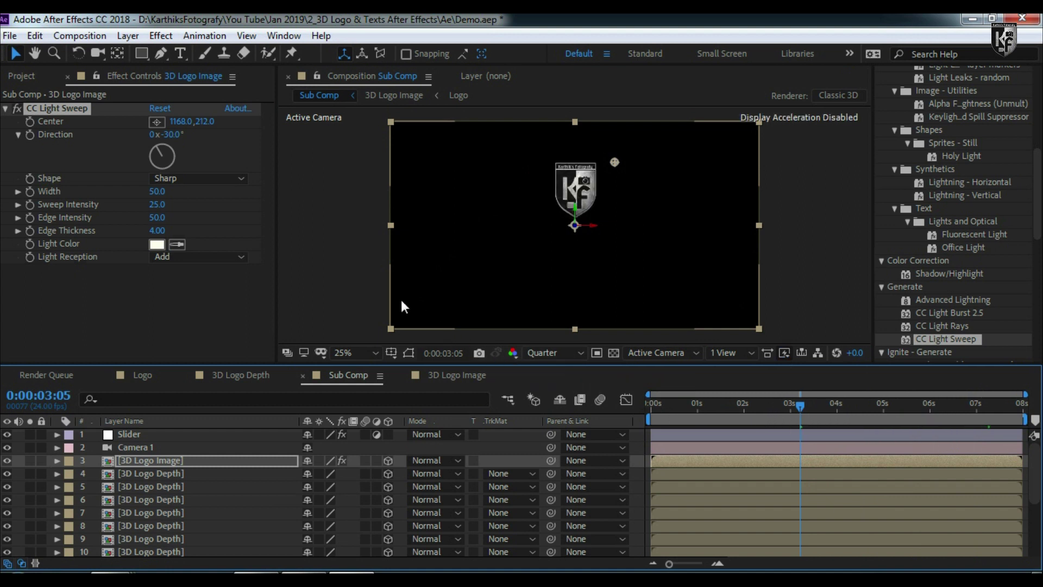
pyautogui.click(31, 123)
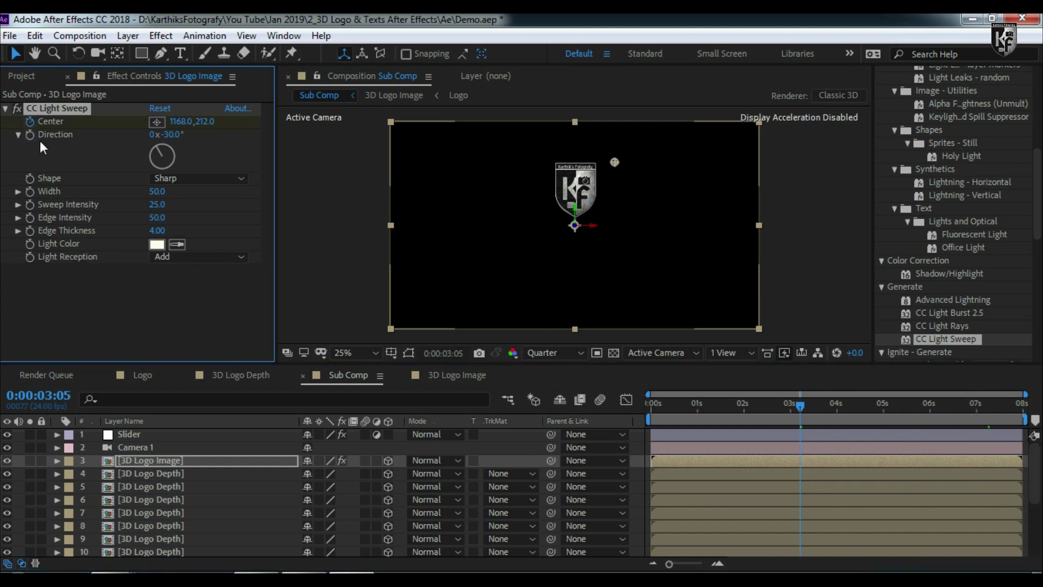
# Step: Set the light sweep's Direction to 224° and add a Center keyframe at 680, 200 at 0:00:04:23, beside the logo's other upper corner
pyautogui.moveTo(155, 145)
pyautogui.mouseDown()
pyautogui.moveTo(165, 149)
pyautogui.moveTo(152, 166)
pyautogui.mouseUp()
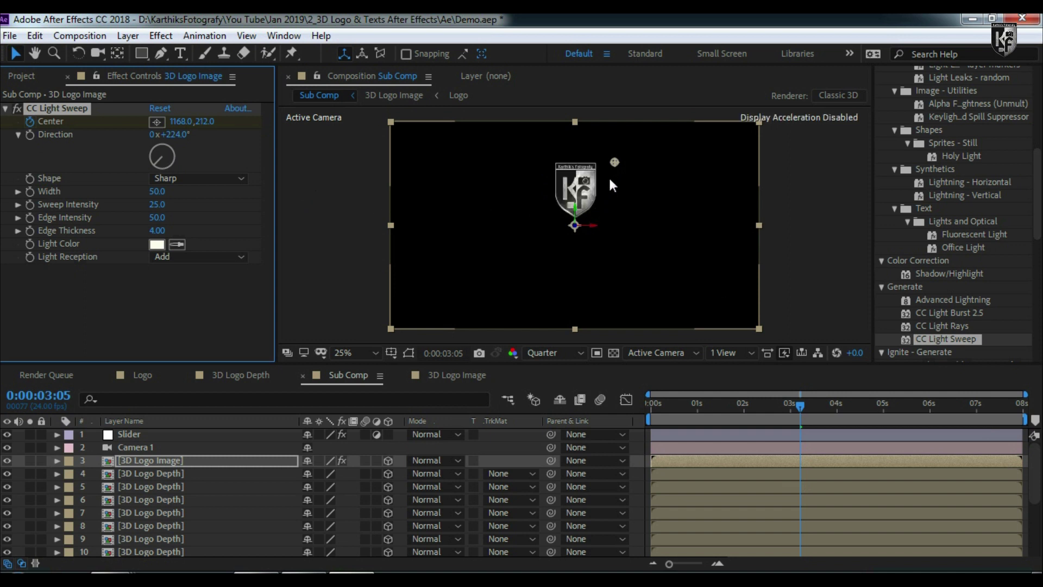
pyautogui.click(17, 108)
pyautogui.moveTo(800, 406); pyautogui.dragTo(885, 410)
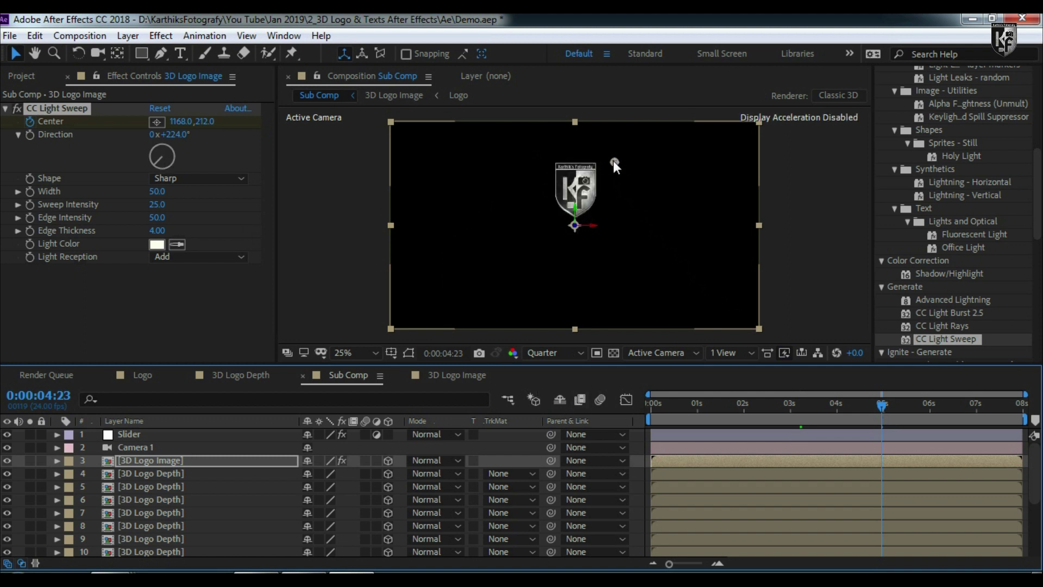
pyautogui.moveTo(614, 161); pyautogui.dragTo(520, 159)
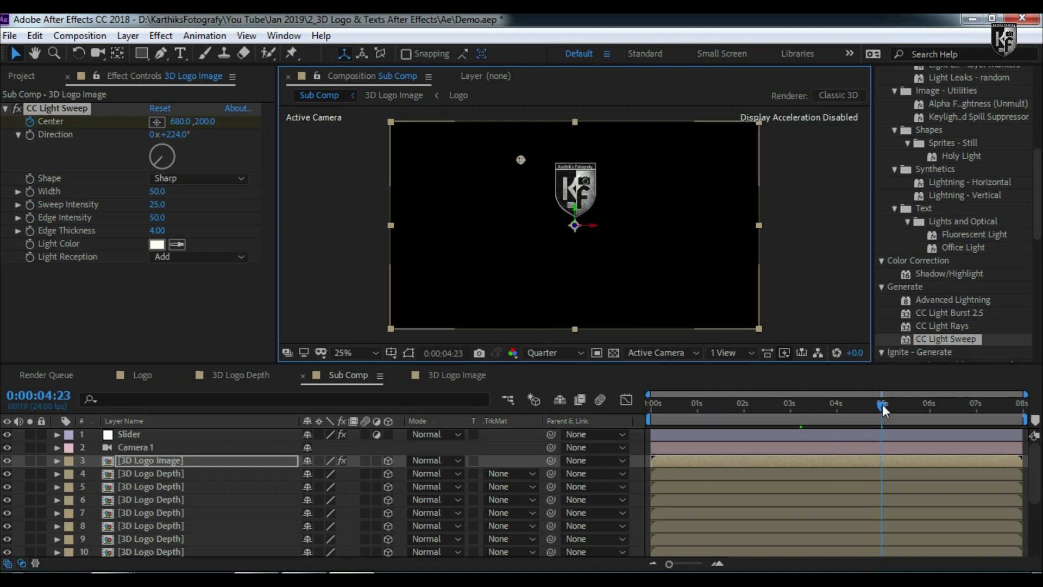
# Step: Preview the light sweep across the logo from 0:00:03:03
pyautogui.moveTo(882, 406); pyautogui.dragTo(796, 409)
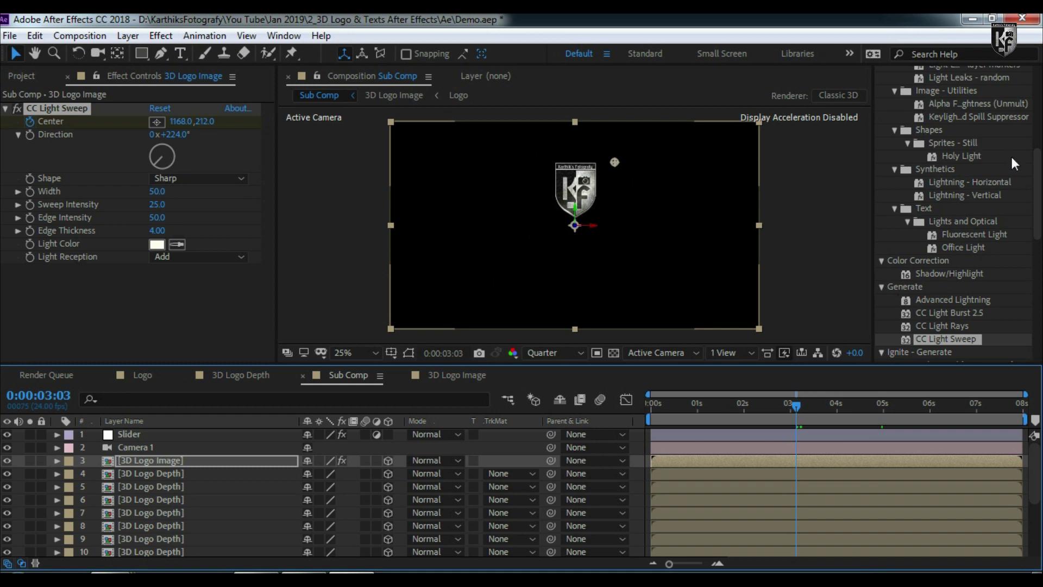
pyautogui.moveTo(1036, 185); pyautogui.dragTo(1041, 98)
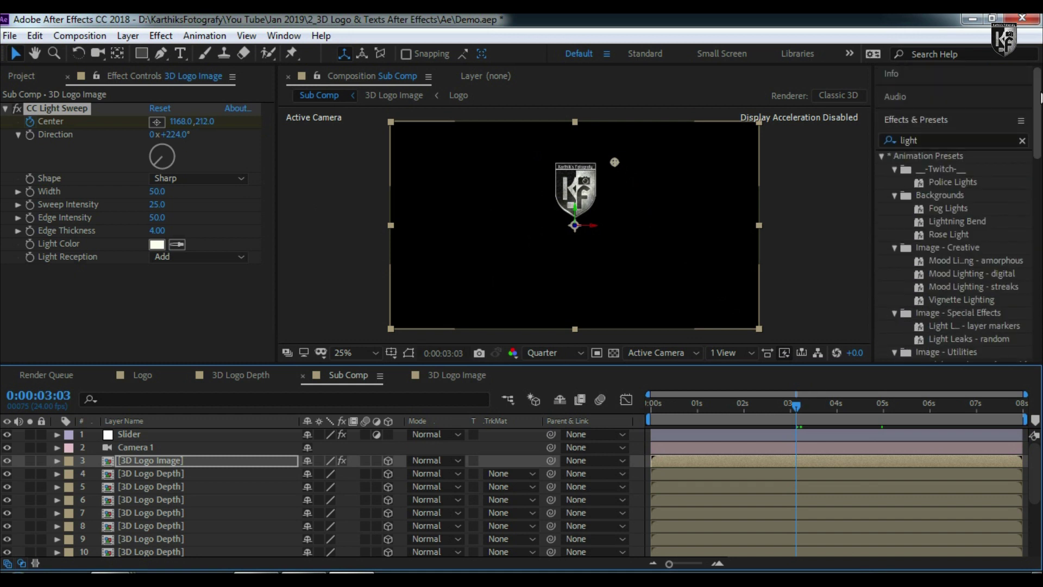
pyautogui.click(962, 117)
pyautogui.click(933, 191)
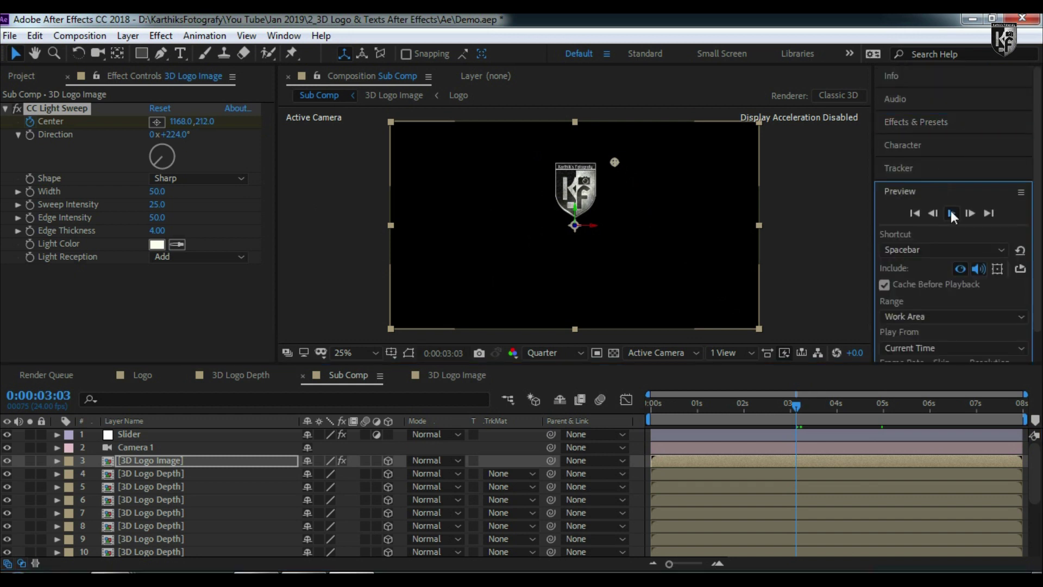
pyautogui.click(951, 212)
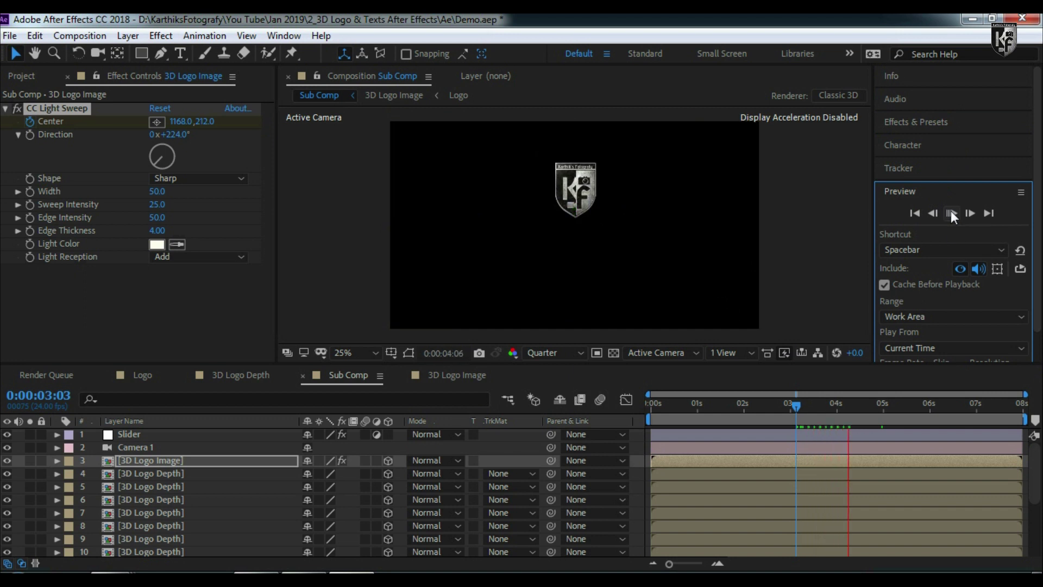
pyautogui.click(951, 212)
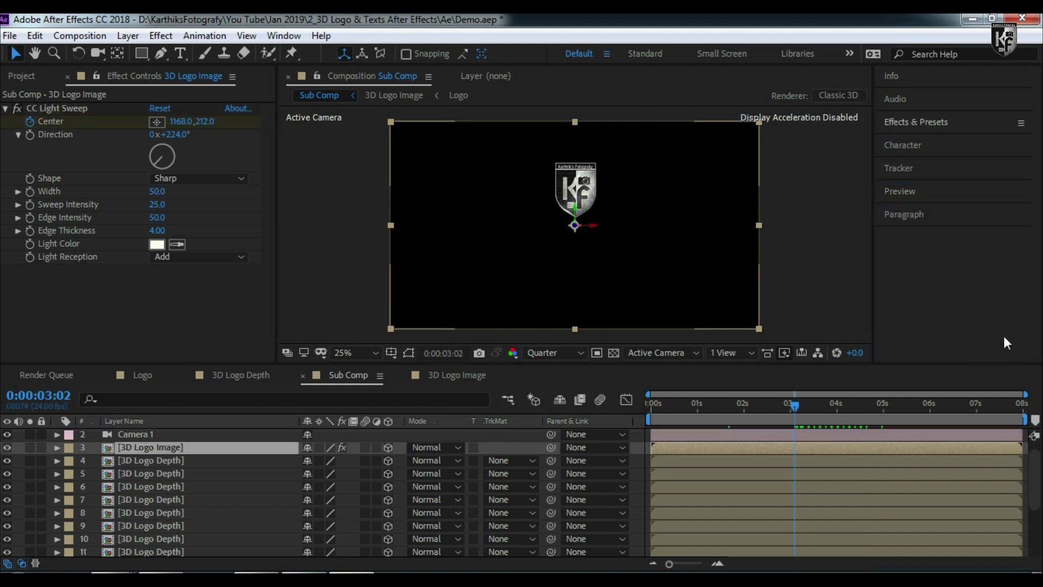
# Step: Apply the CC Light Rays effect to the 3D Logo Image layer
pyautogui.click(952, 129)
pyautogui.moveTo(1039, 139); pyautogui.dragTo(1039, 255)
pyautogui.click(956, 265)
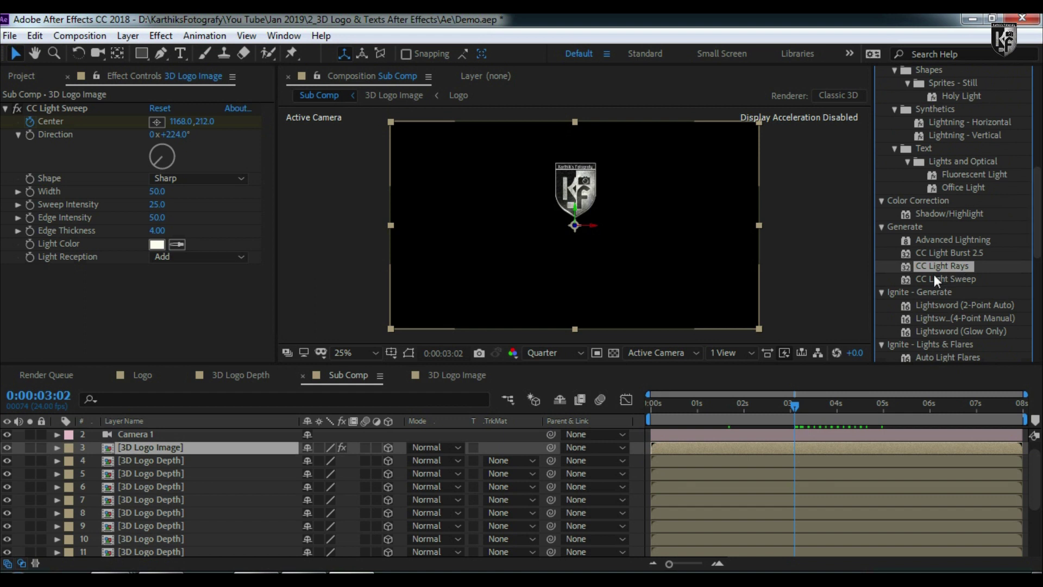
pyautogui.doubleClick(935, 267)
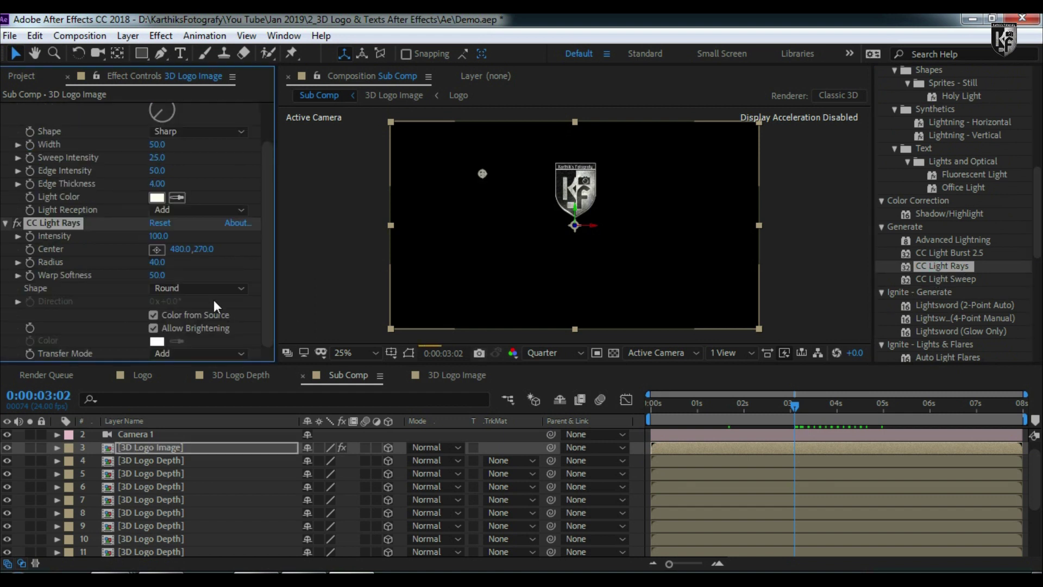
# Step: Keyframe the light rays' Intensity at 100 at 0:00:03:12 and set their Radius to 30
pyautogui.click(57, 446)
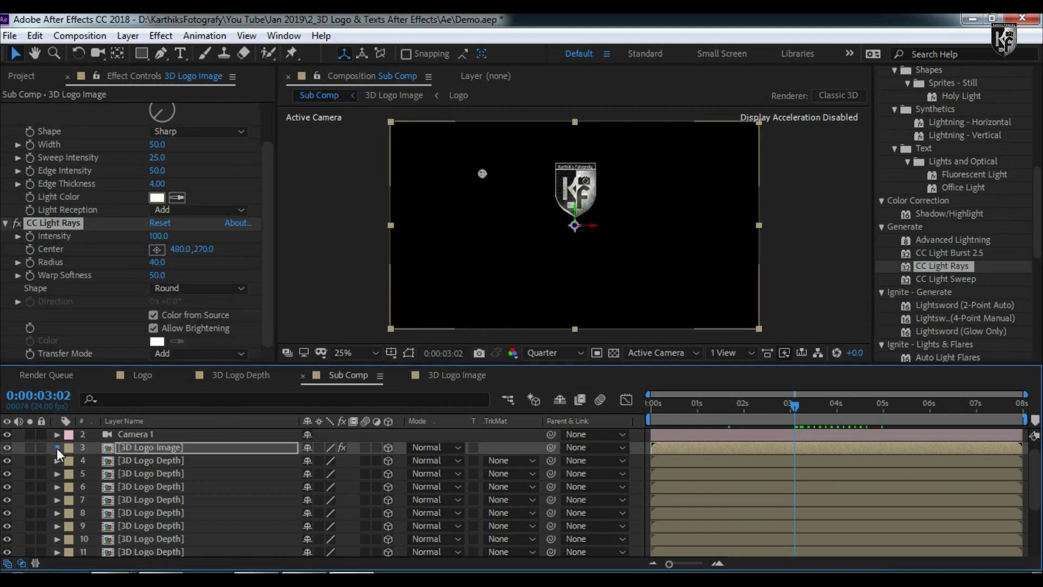
pyautogui.hotkey('shift', 'pagedown')
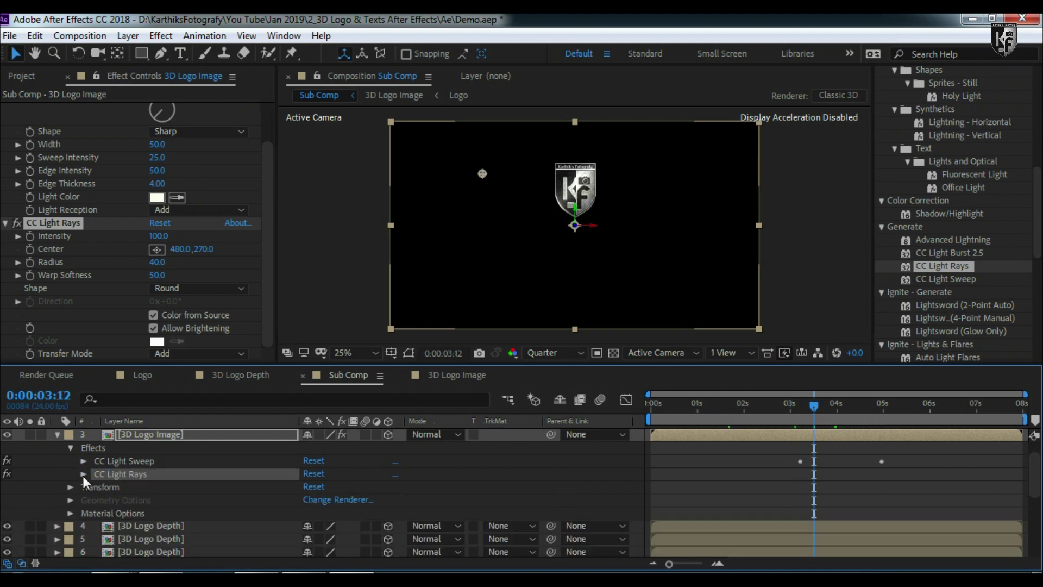
pyautogui.click(83, 474)
pyautogui.scroll(-1, 86, 475)
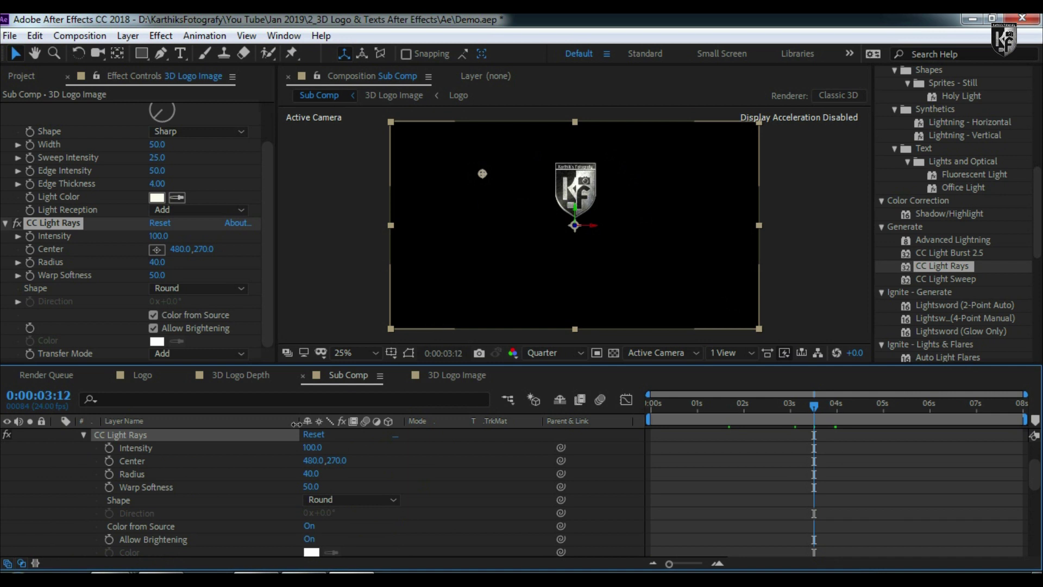
pyautogui.click(108, 448)
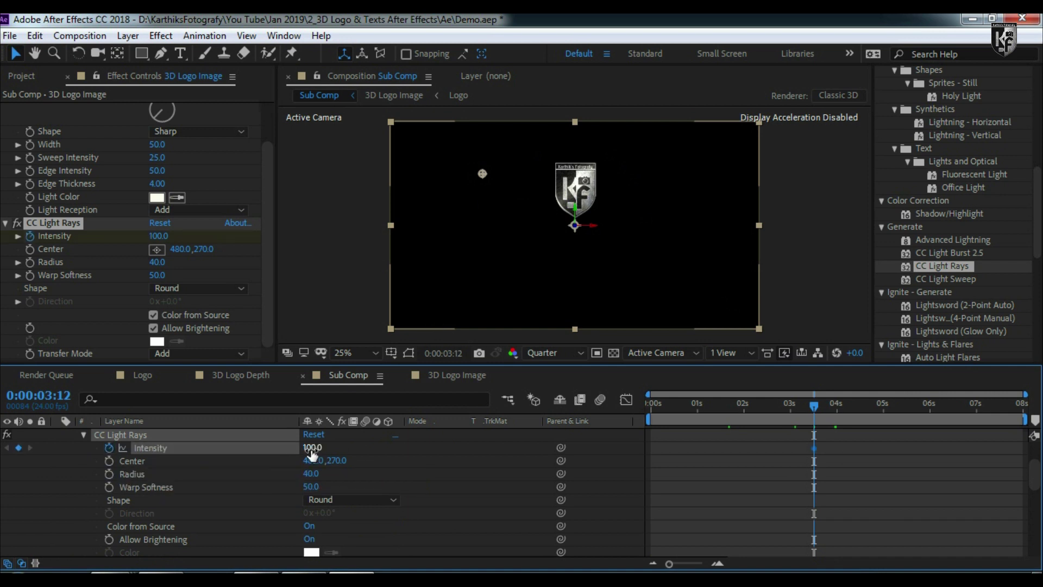
pyautogui.click(309, 474)
pyautogui.write('30')
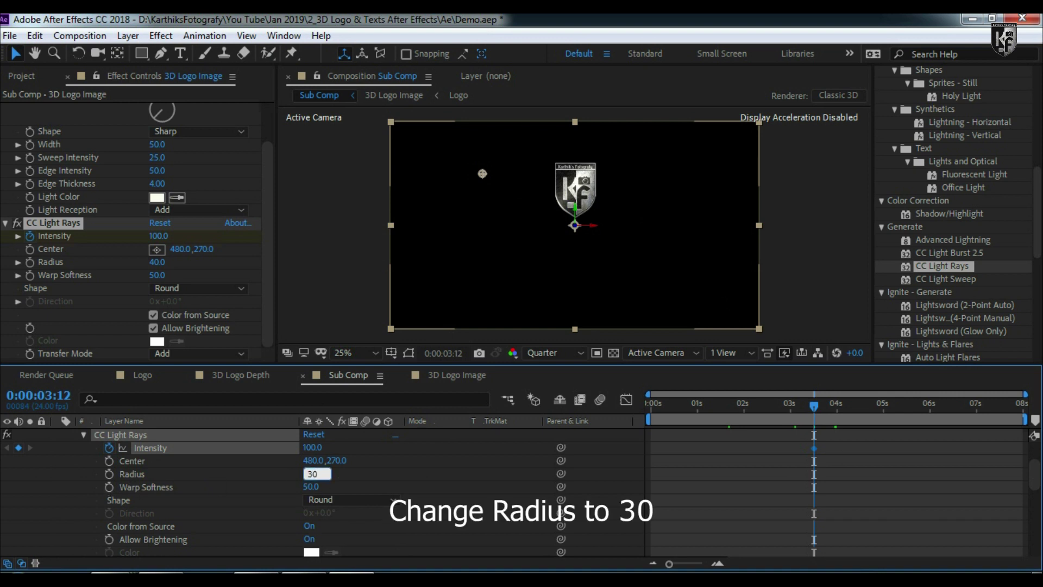
pyautogui.press('Return')
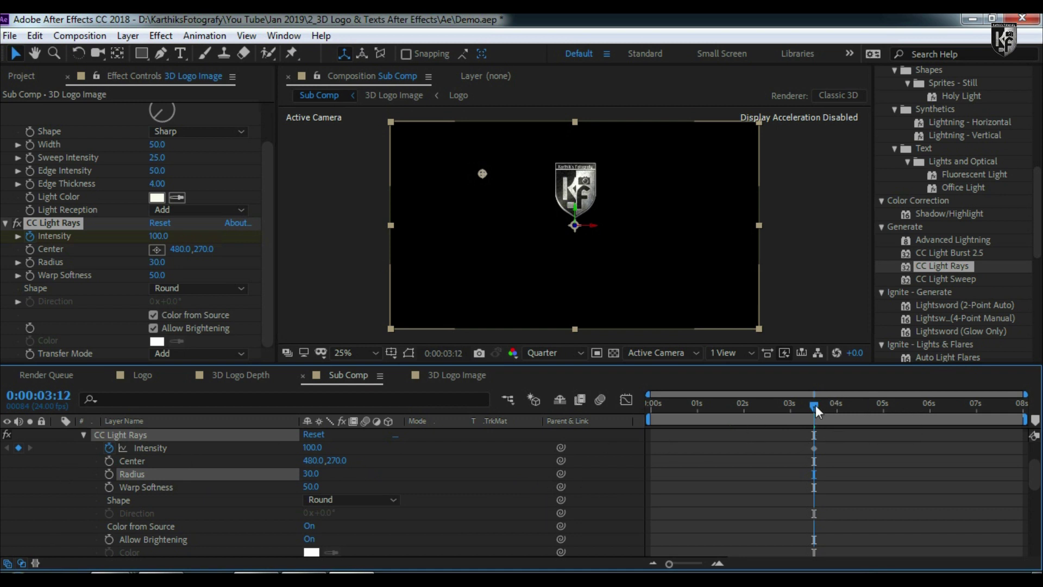
# Step: Place the light rays' Center on the logo's top edge at 964, 222 and keyframe it at 0:00:04:08
pyautogui.moveTo(816, 406); pyautogui.dragTo(853, 410)
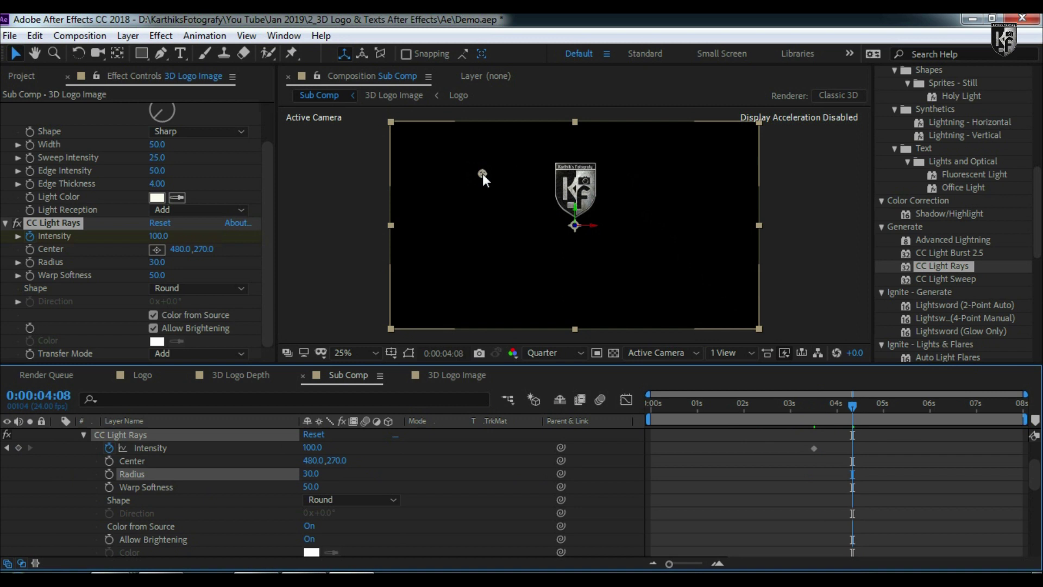
pyautogui.moveTo(487, 172); pyautogui.dragTo(576, 164)
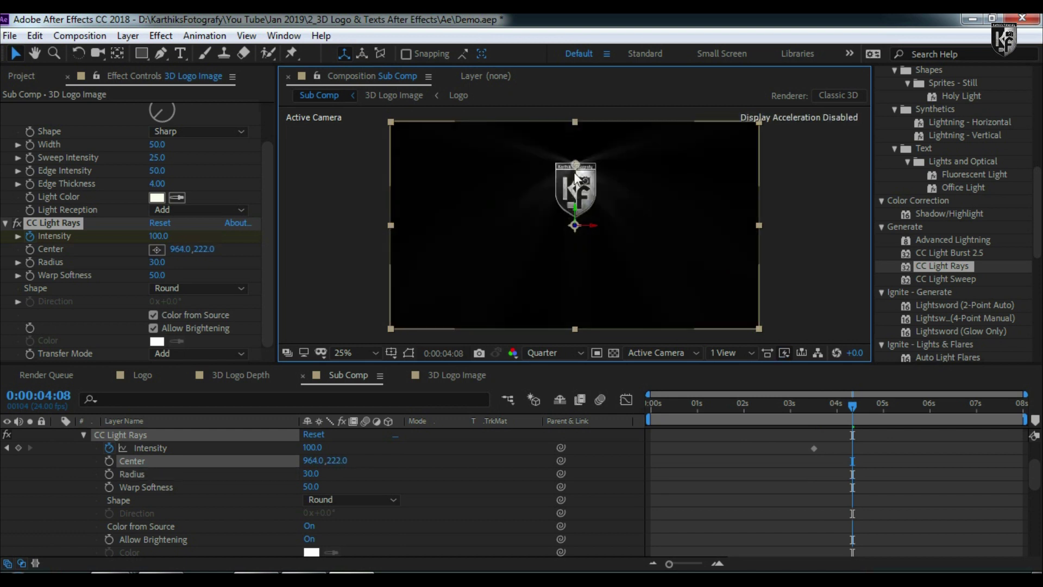
pyautogui.click(109, 462)
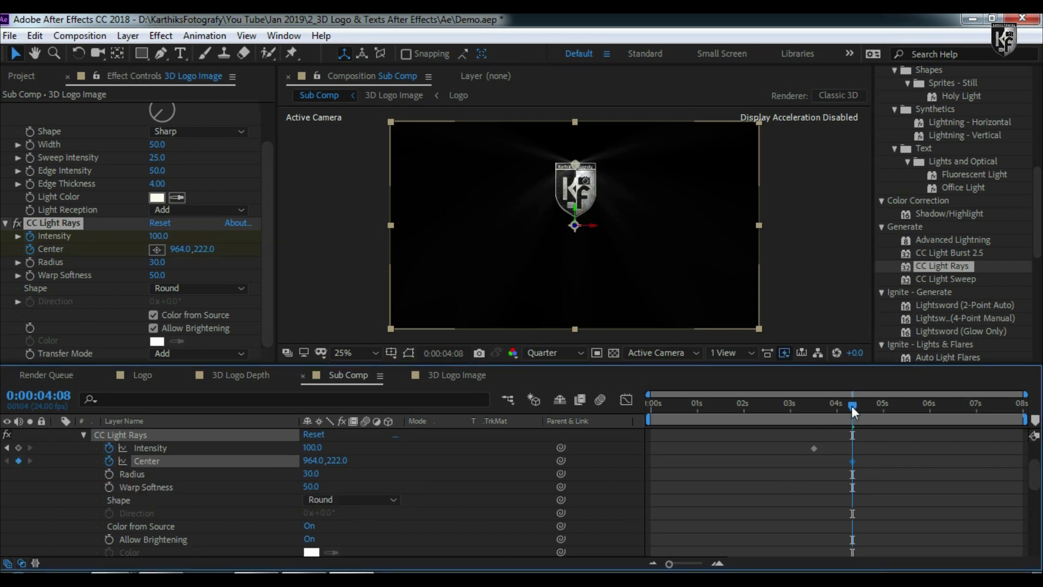
# Step: Add light rays keyframes at 0:00:02:13, with Center at the logo's bottom tip at 968, 482 and Intensity 0
pyautogui.moveTo(852, 406); pyautogui.dragTo(769, 415)
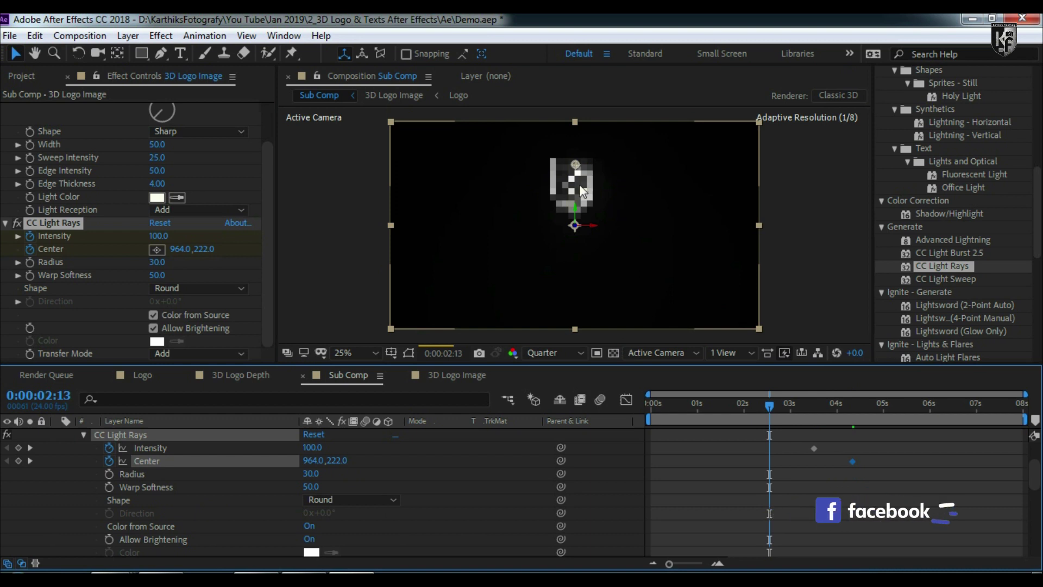
pyautogui.moveTo(575, 164); pyautogui.dragTo(576, 213)
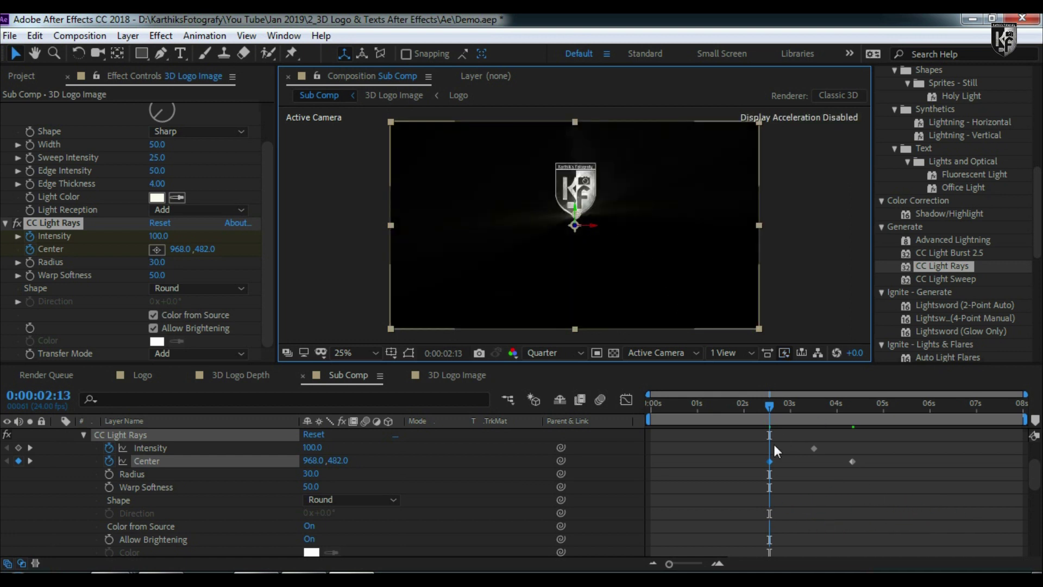
pyautogui.click(310, 447)
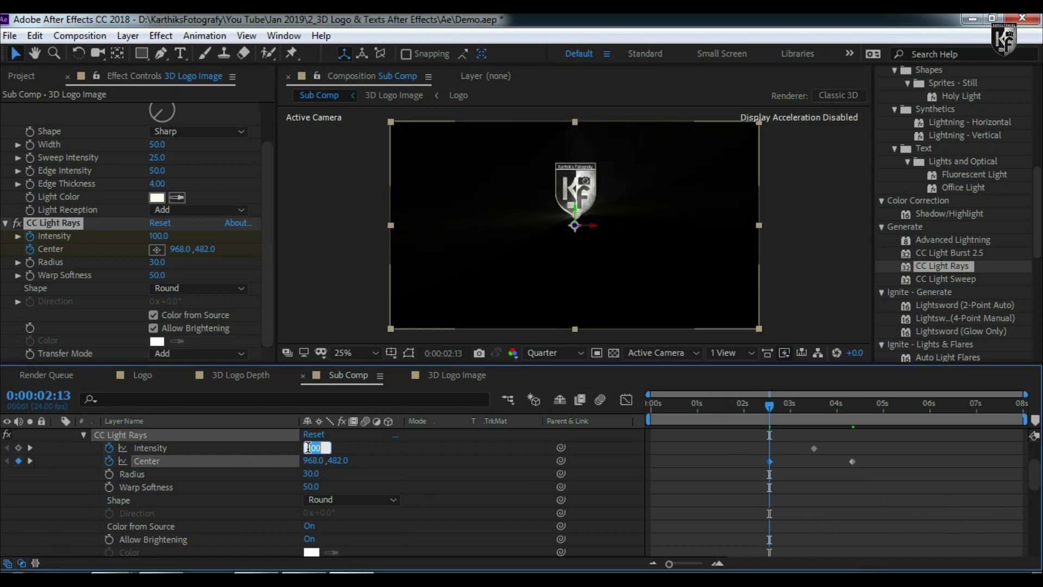
pyautogui.write('0')
pyautogui.press('Return')
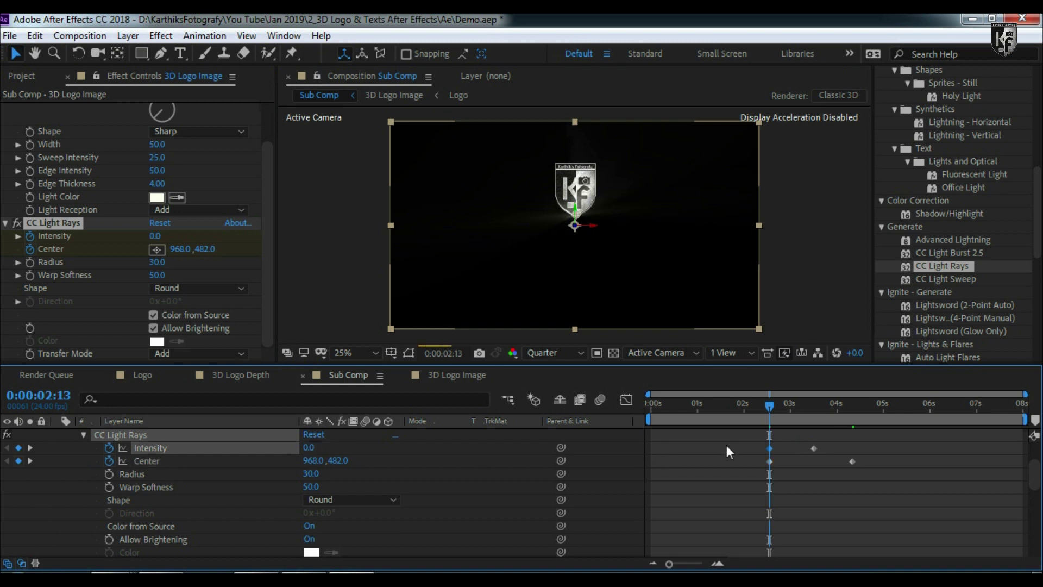
# Step: Add a light rays Intensity keyframe of 0 at 0:00:04:08
pyautogui.moveTo(773, 405); pyautogui.dragTo(852, 419)
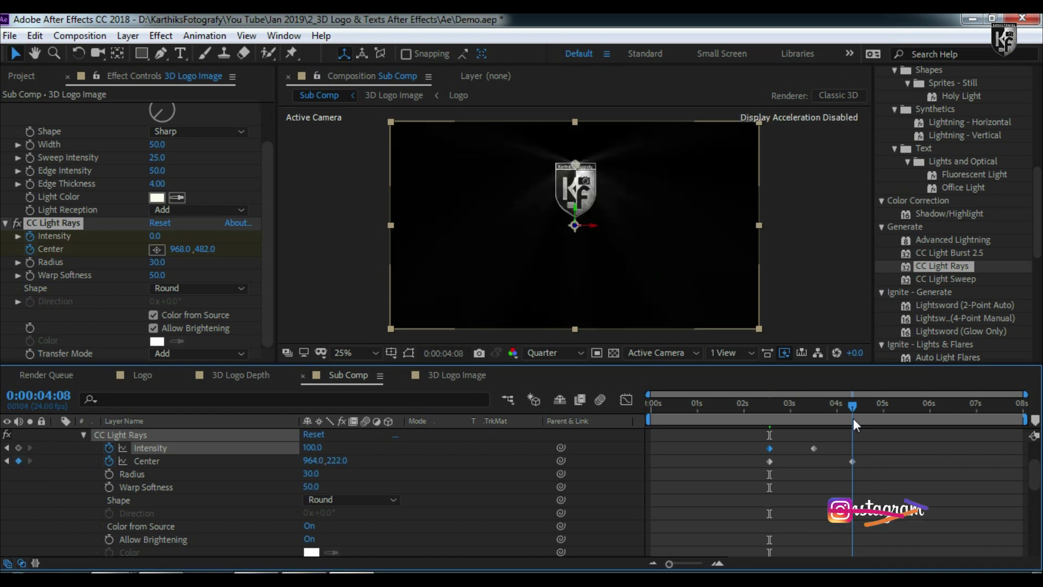
pyautogui.click(314, 447)
pyautogui.write('0')
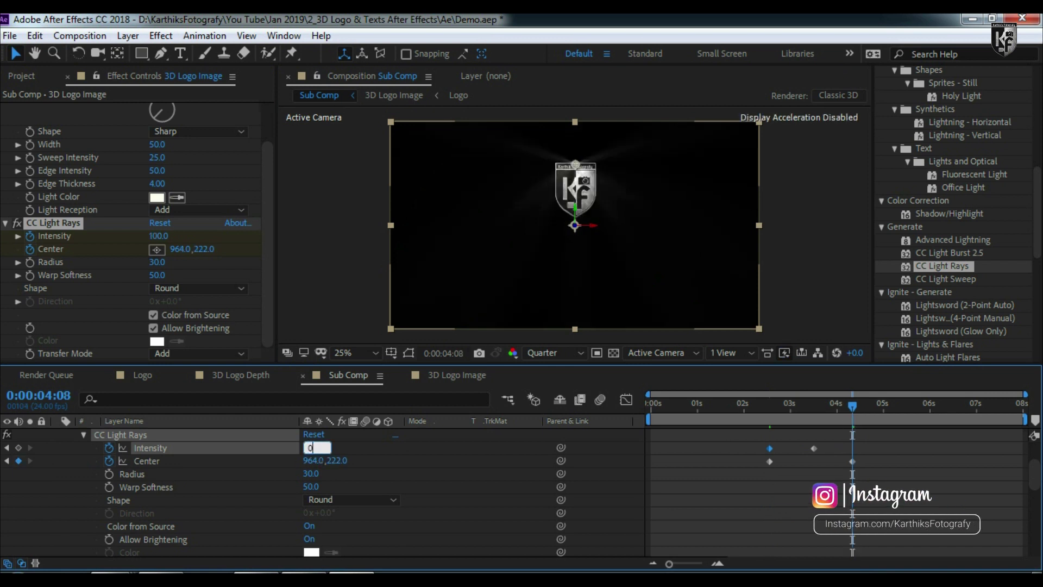
pyautogui.press('Return')
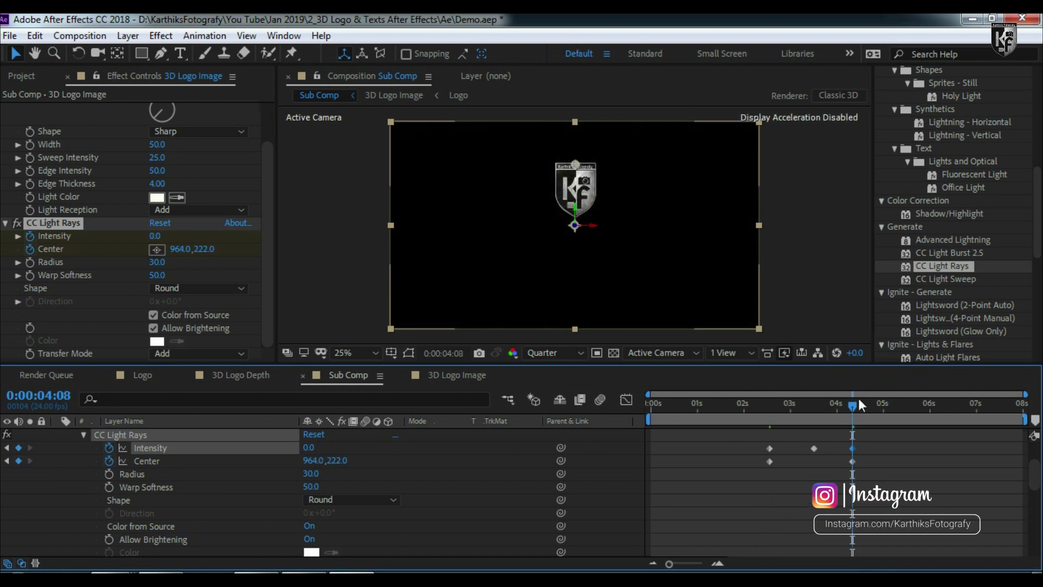
# Step: Preview the light rays animation from 0:00:02:04
pyautogui.moveTo(852, 406); pyautogui.dragTo(752, 412)
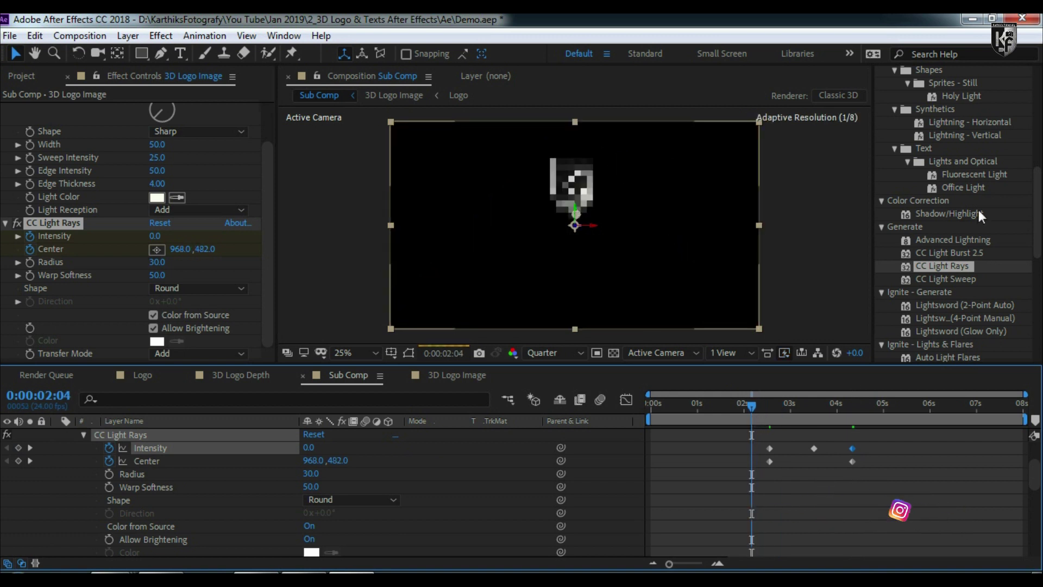
pyautogui.moveTo(1037, 211); pyautogui.dragTo(1041, 315)
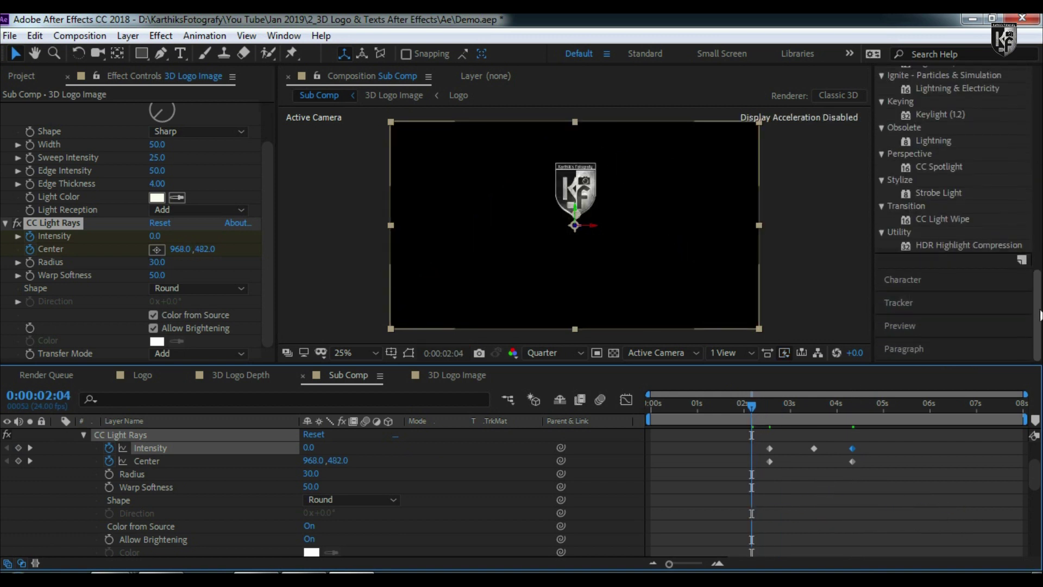
pyautogui.click(956, 322)
pyautogui.click(950, 214)
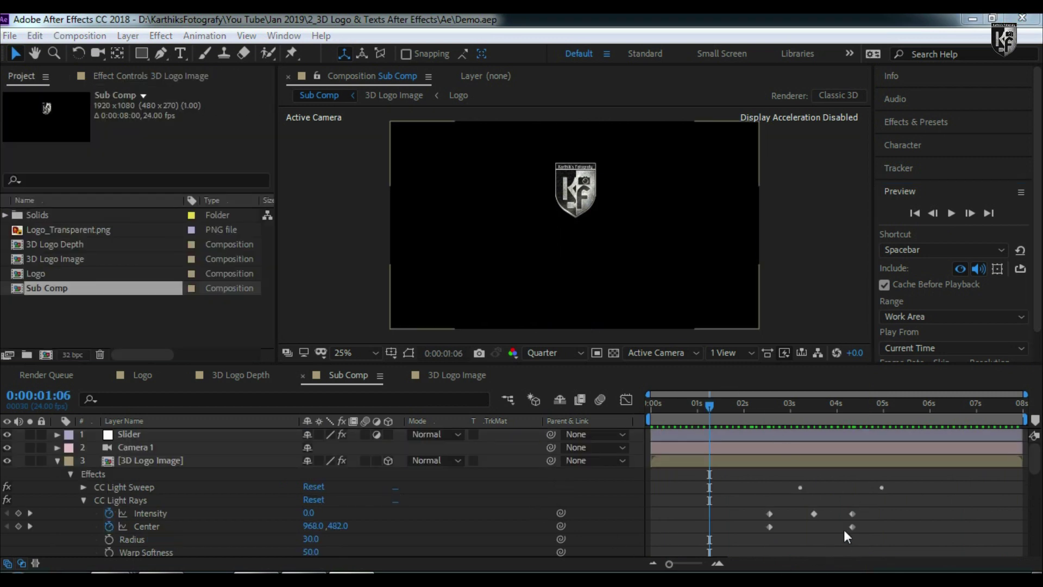
# Step: Retime the light rays keyframes, moving Intensity to about 3.2, 4.2 and 5.2 seconds and Center to about 3.4 and 6.3 seconds
pyautogui.moveTo(853, 513); pyautogui.dragTo(891, 514)
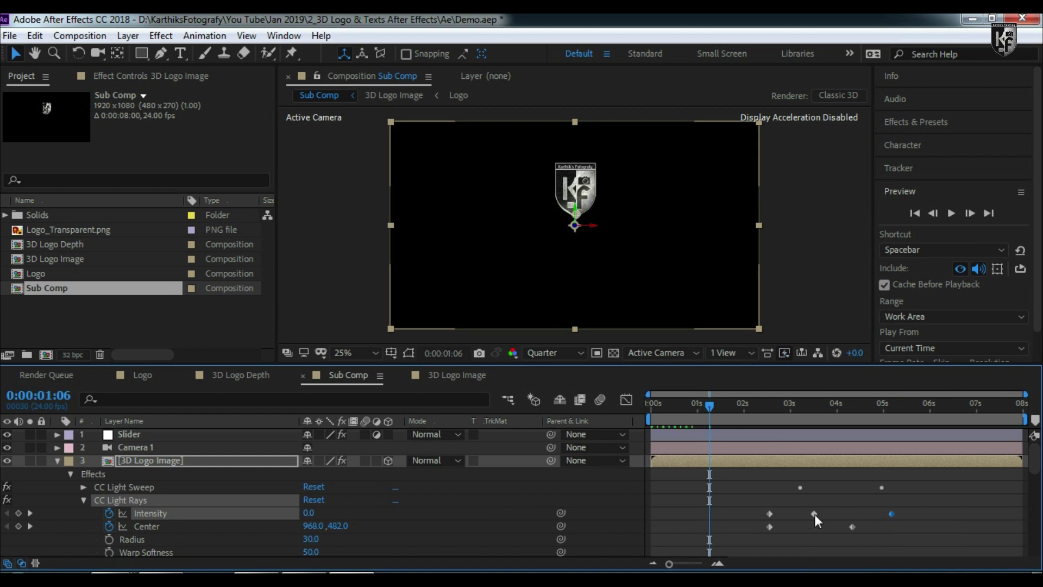
pyautogui.moveTo(814, 514); pyautogui.dragTo(844, 514)
pyautogui.moveTo(769, 513); pyautogui.dragTo(944, 528)
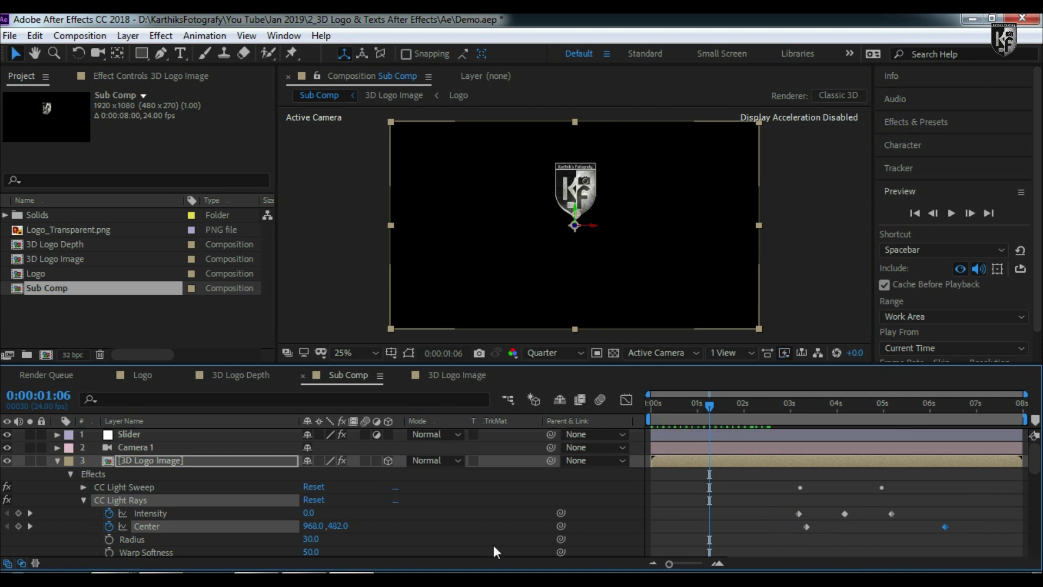
# Step: Retime the light sweep's Center keyframes to about 4.1 seconds and 0:00:06:08, and preview the animation
pyautogui.click(83, 500)
pyautogui.click(83, 487)
pyautogui.scroll(-2, 658, 516)
pyautogui.moveTo(800, 448); pyautogui.dragTo(945, 448)
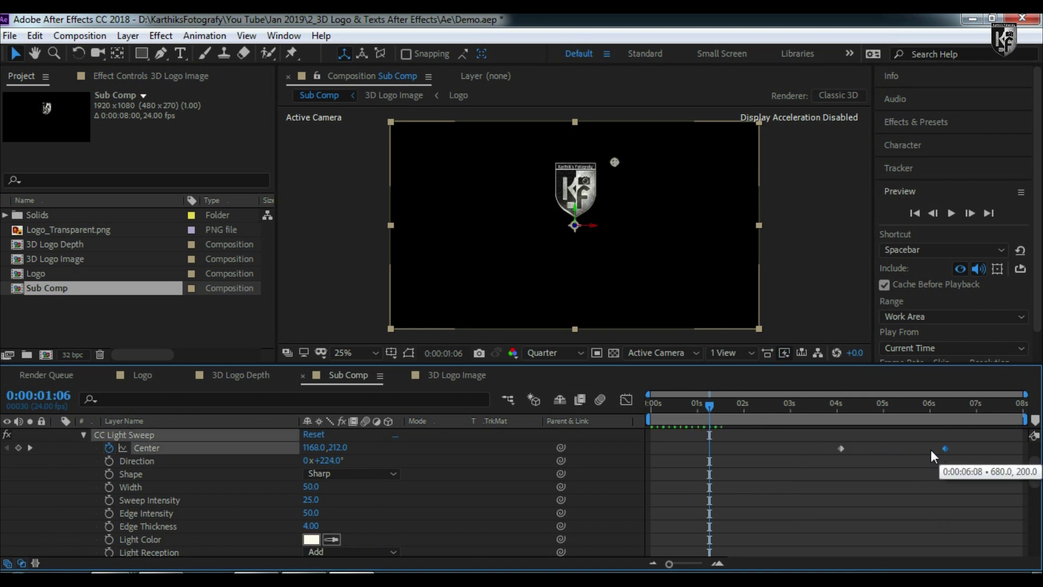
pyautogui.click(950, 213)
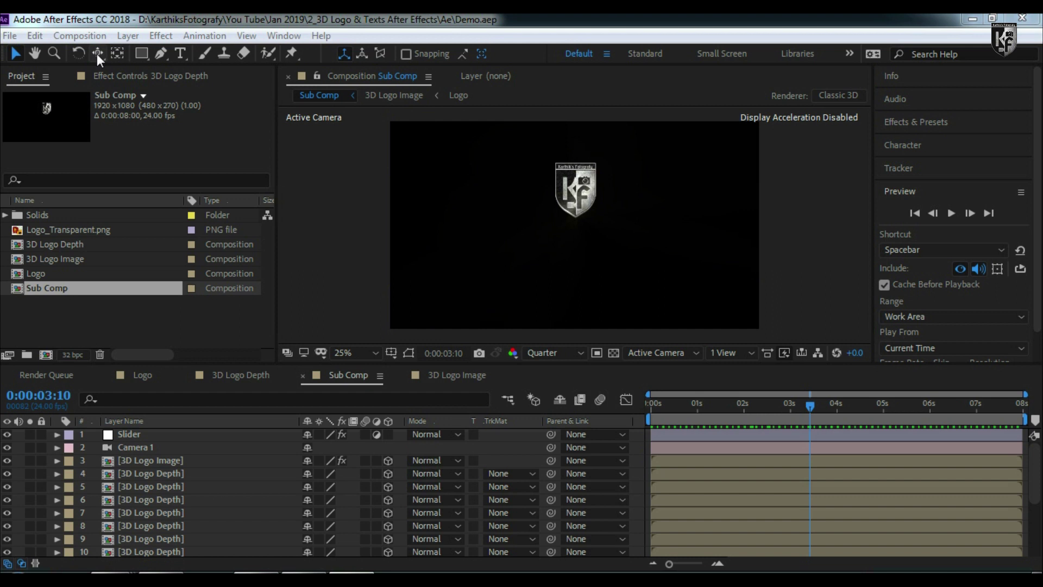
# Step: Track the camera vertically with the Track XY Camera tool to bring the logo near the frame's centre, at a Point of Interest of 960, 428, 0
pyautogui.moveTo(99, 54); pyautogui.dragTo(148, 90)
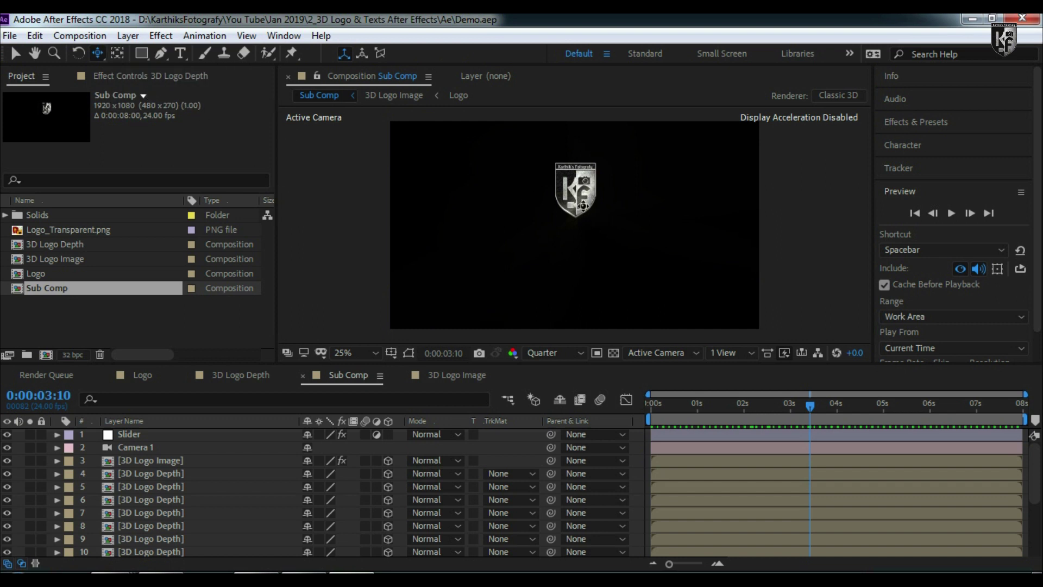
pyautogui.moveTo(577, 190); pyautogui.dragTo(577, 193)
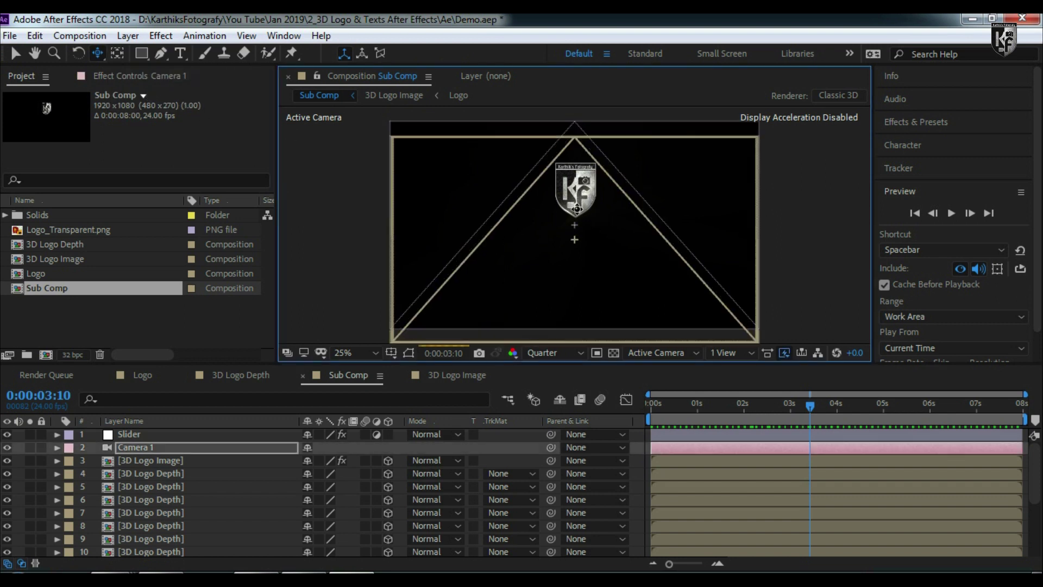
pyautogui.moveTo(577, 207); pyautogui.dragTo(577, 211)
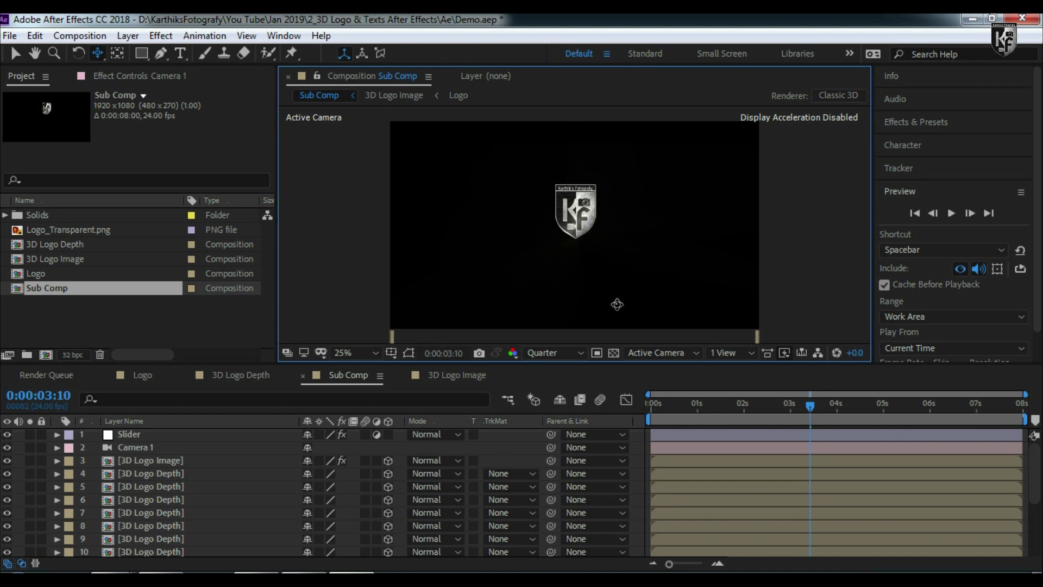
# Step: Add keyframes for Camera 1's Point of Interest, Position and Zoom at 0:00:03:10
pyautogui.click(56, 448)
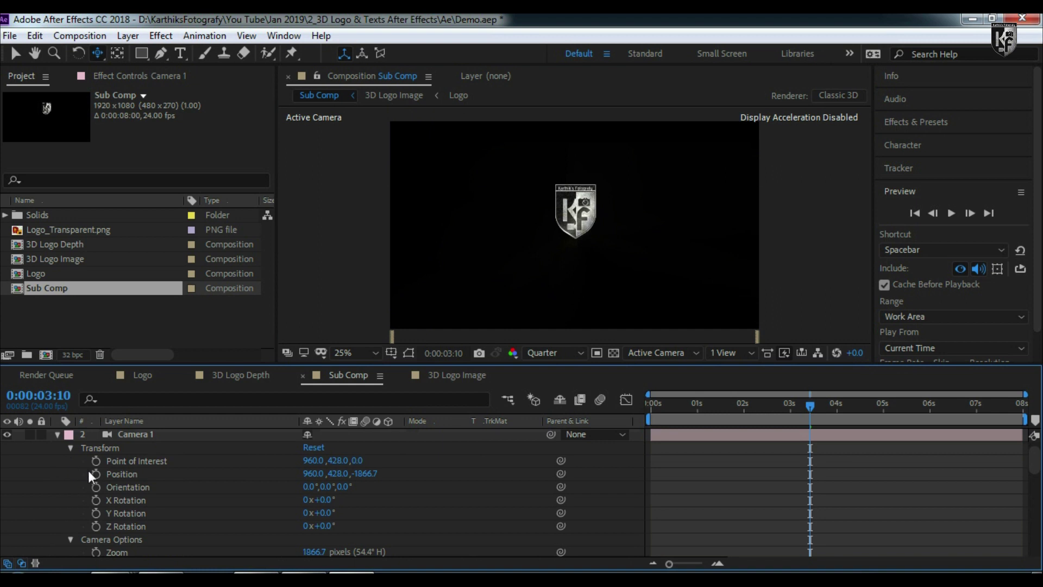
pyautogui.click(94, 462)
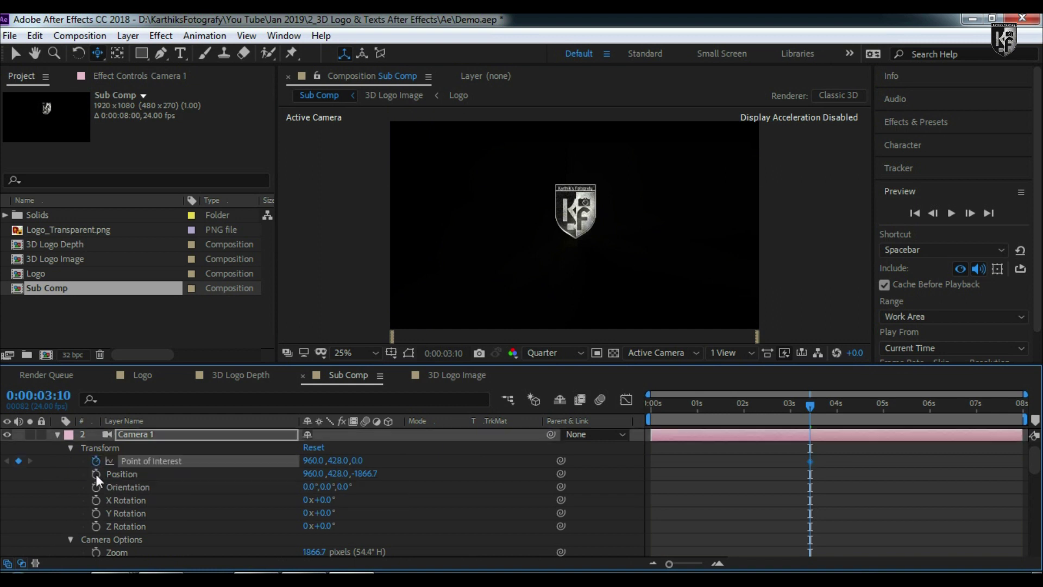
pyautogui.click(97, 475)
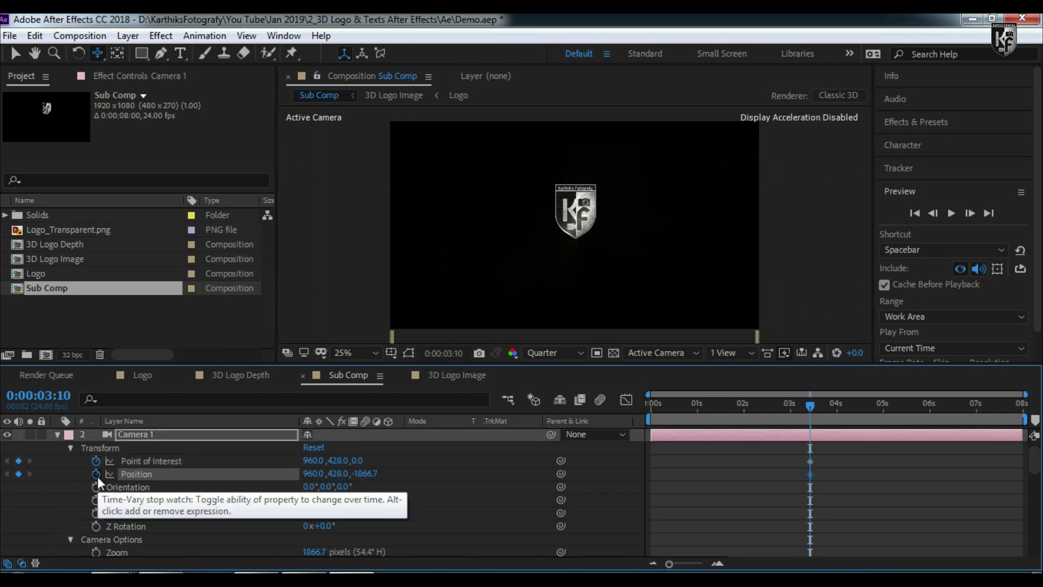
pyautogui.click(96, 552)
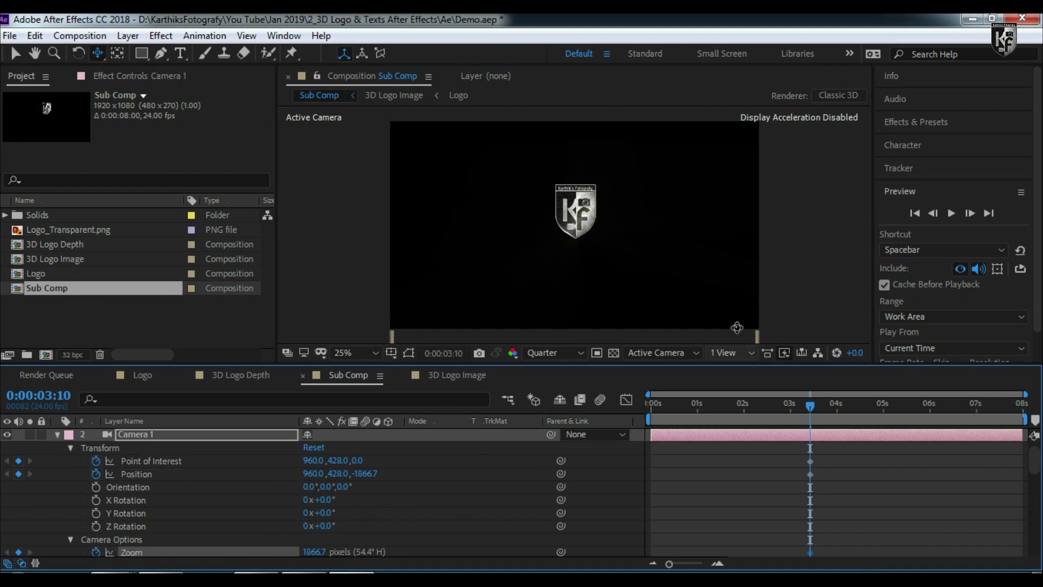
# Step: At 0:00:00:00, orbit Camera 1 to view the logo from below, at a Position of about 960, 1837, -1225
pyautogui.moveTo(810, 407); pyautogui.dragTo(617, 412)
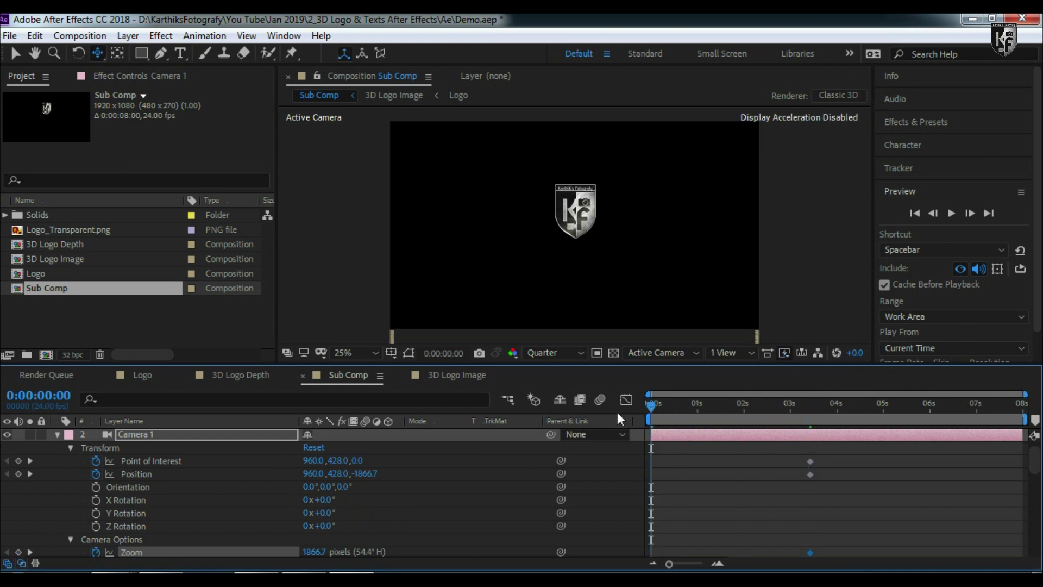
pyautogui.click(101, 58)
pyautogui.click(132, 68)
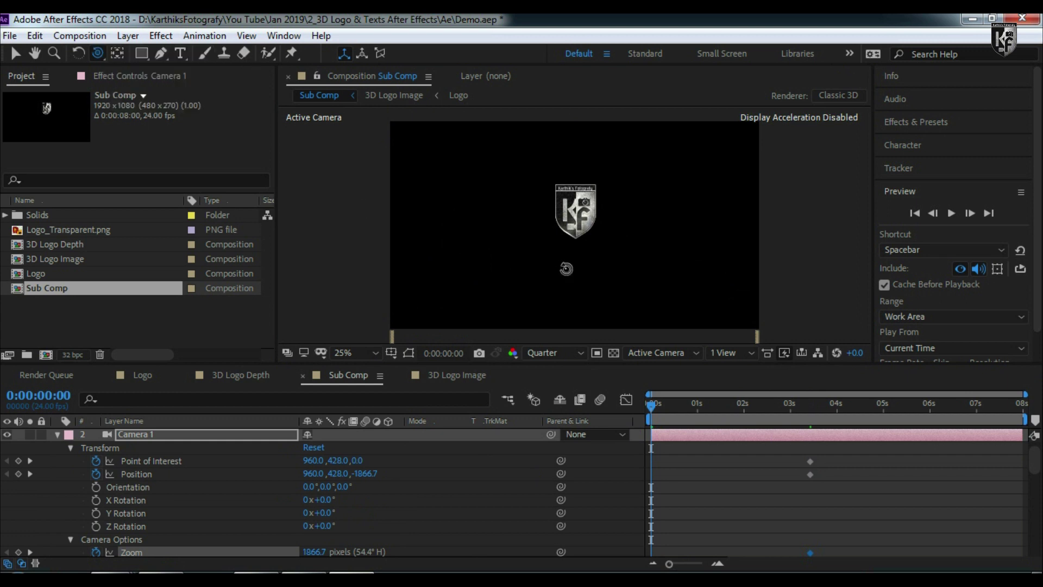
pyautogui.moveTo(573, 270); pyautogui.dragTo(573, 257)
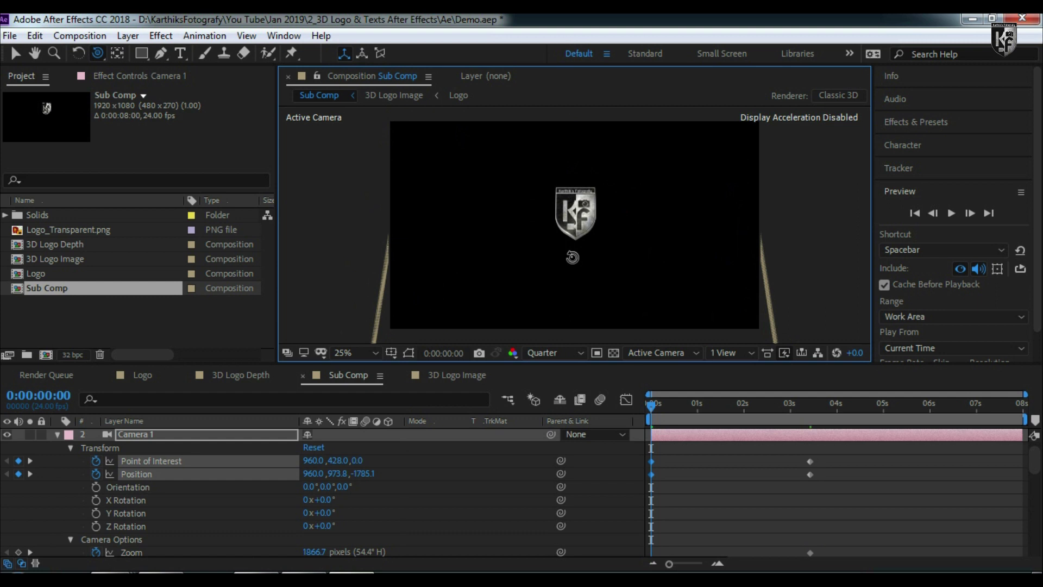
pyautogui.moveTo(574, 258); pyautogui.dragTo(577, 247)
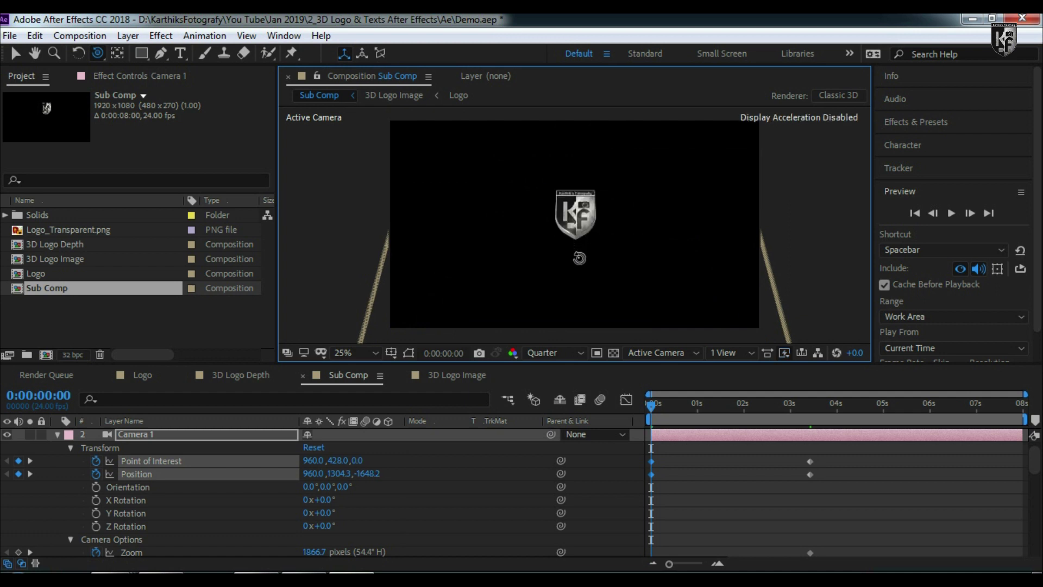
pyautogui.moveTo(579, 258); pyautogui.dragTo(578, 242)
# Step: Set Camera 1's Zoom to 5000 pixels at 0:00:00:00 and track the camera so the logo sits lower in the frame
pyautogui.click(311, 552)
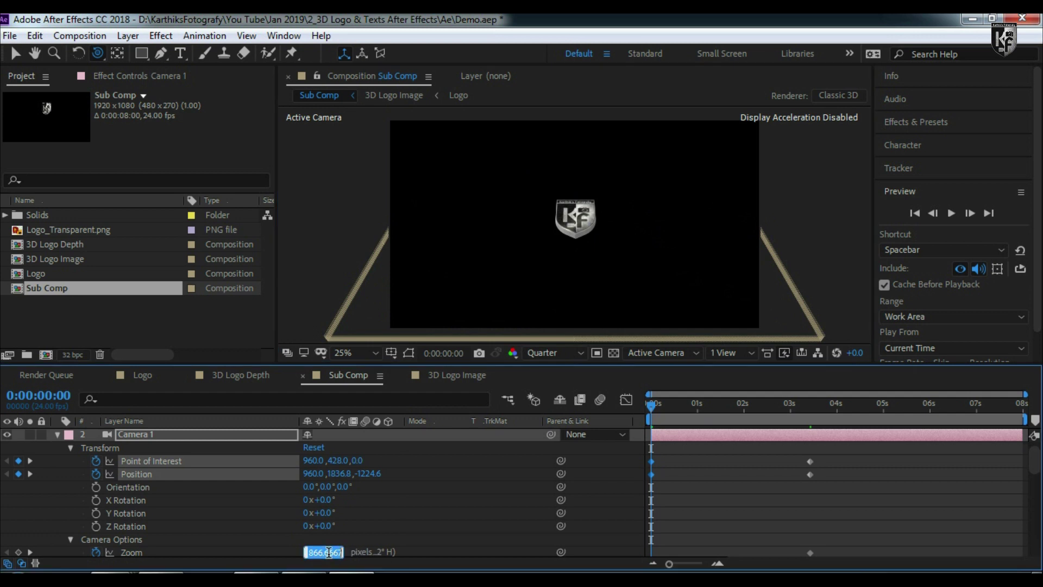
pyautogui.write('5')
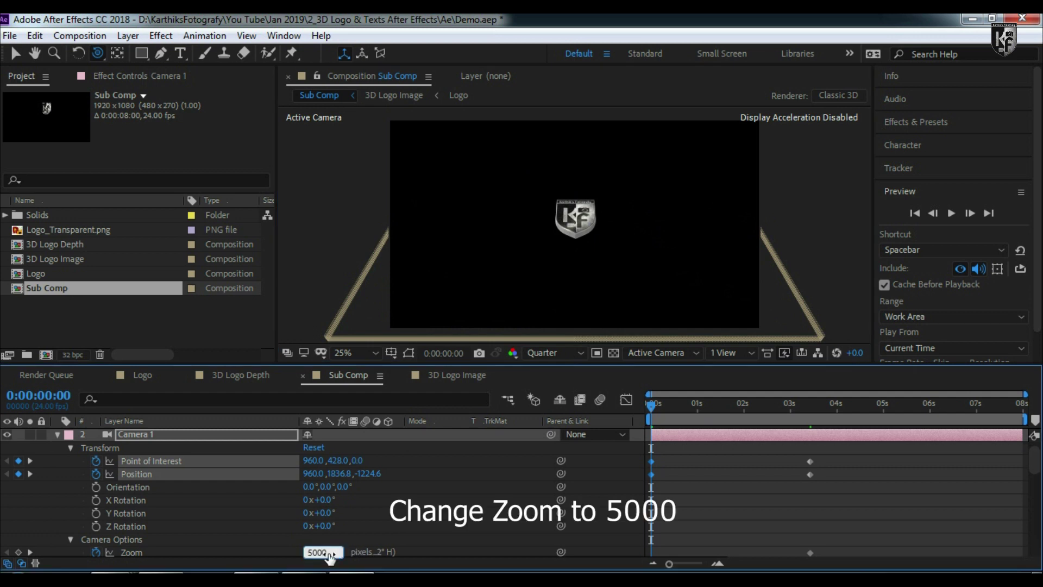
pyautogui.write('000')
pyautogui.press('Return')
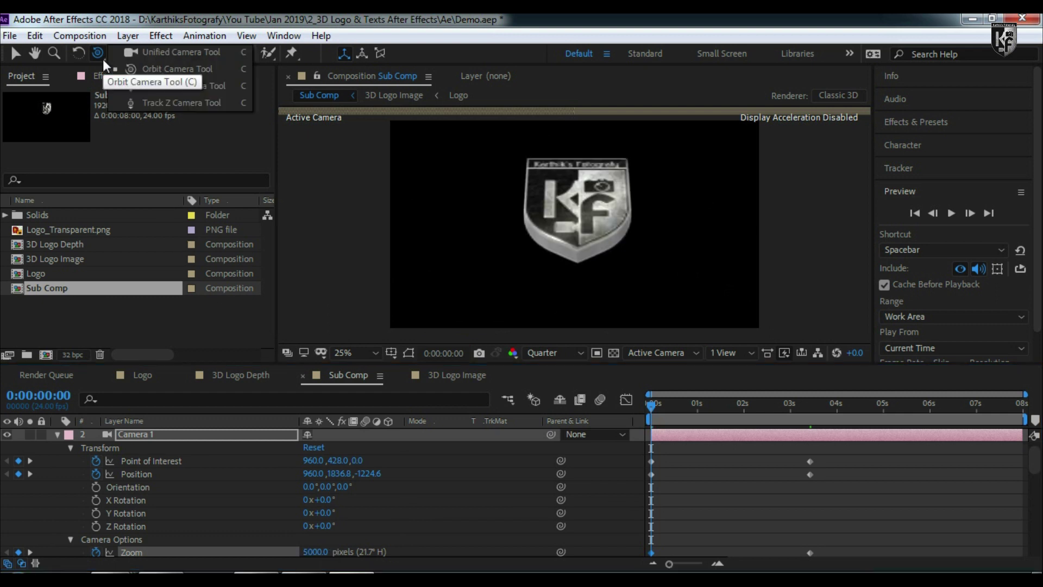
pyautogui.moveTo(103, 59); pyautogui.dragTo(146, 79)
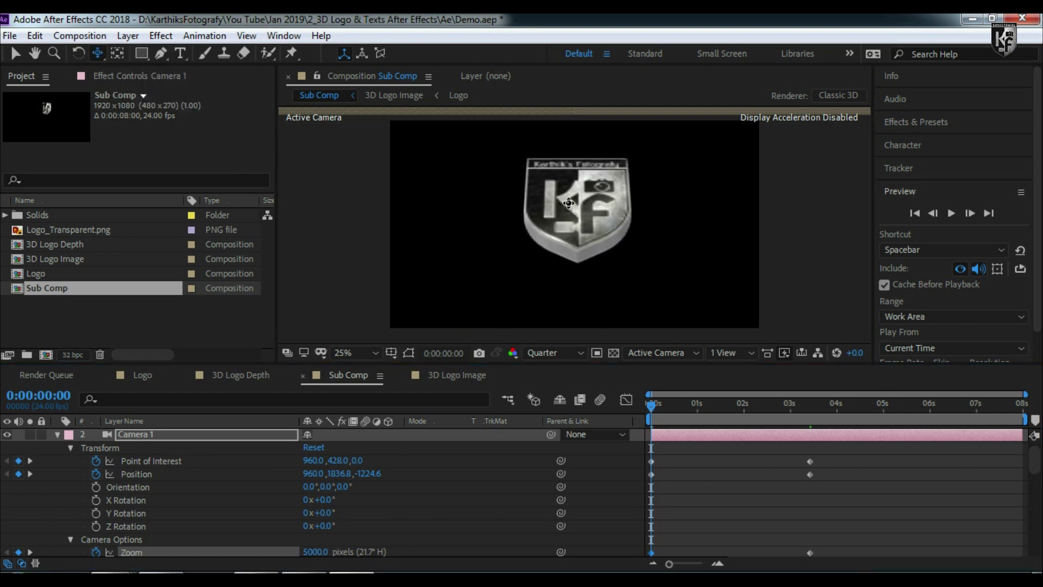
pyautogui.moveTo(575, 200); pyautogui.dragTo(575, 244)
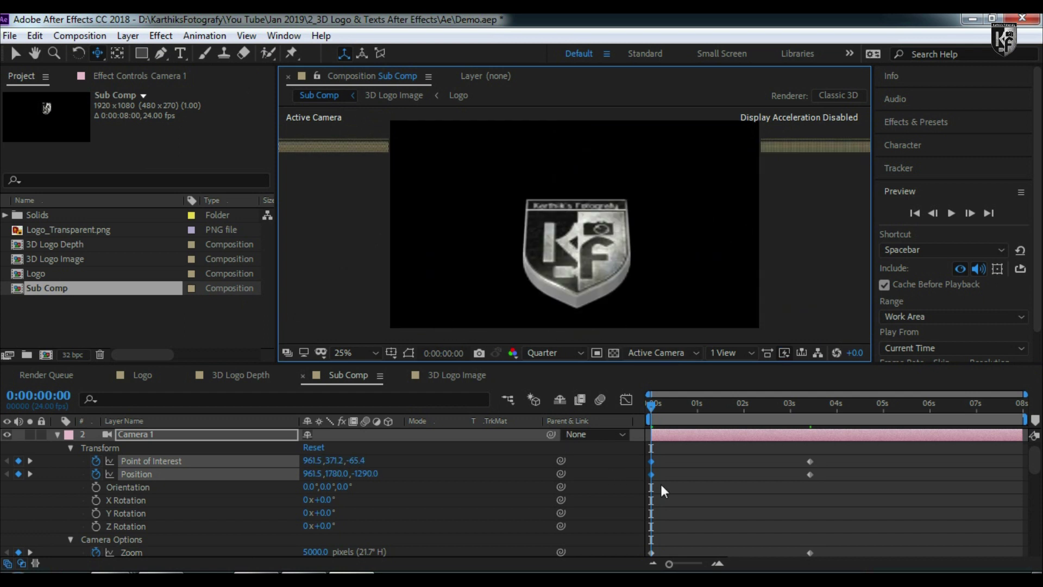
# Step: Apply Easy Ease Out to all of Camera 1's Point of Interest, Position and Zoom keyframes, and preview the animation
pyautogui.moveTo(830, 455); pyautogui.dragTo(647, 547)
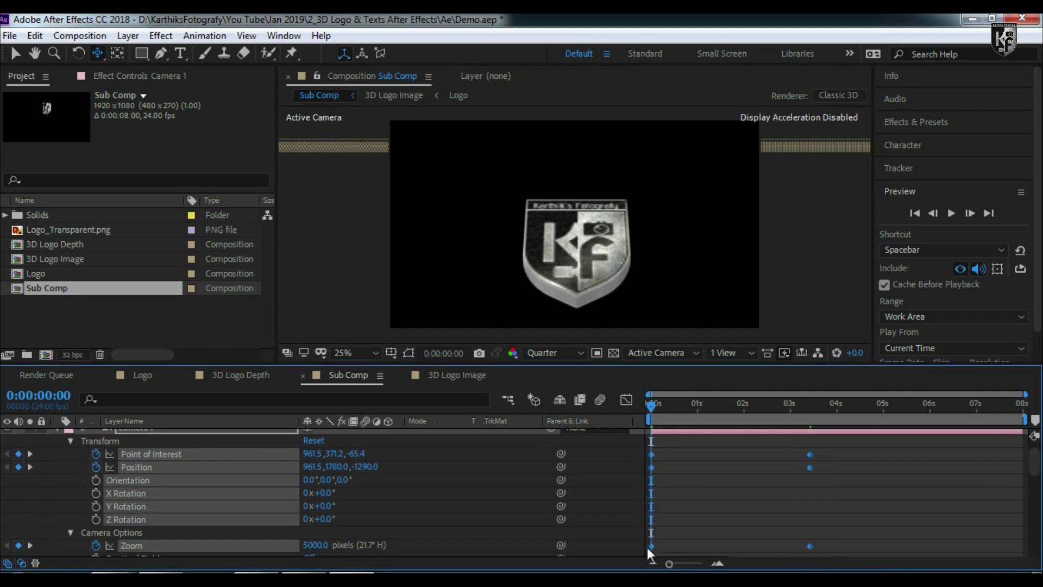
pyautogui.rightClick(651, 546)
pyautogui.moveTo(712, 535)
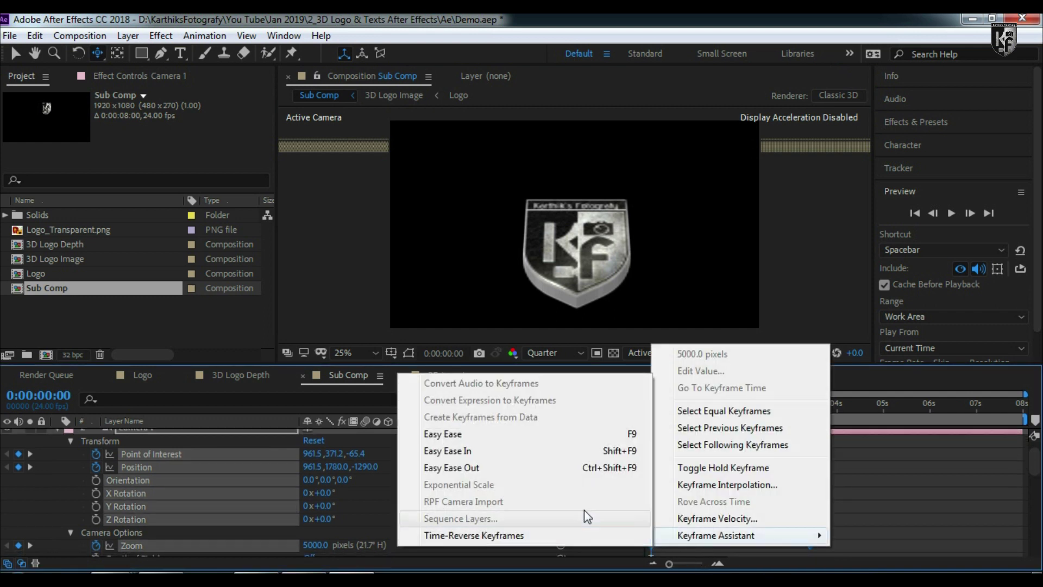
pyautogui.click(526, 464)
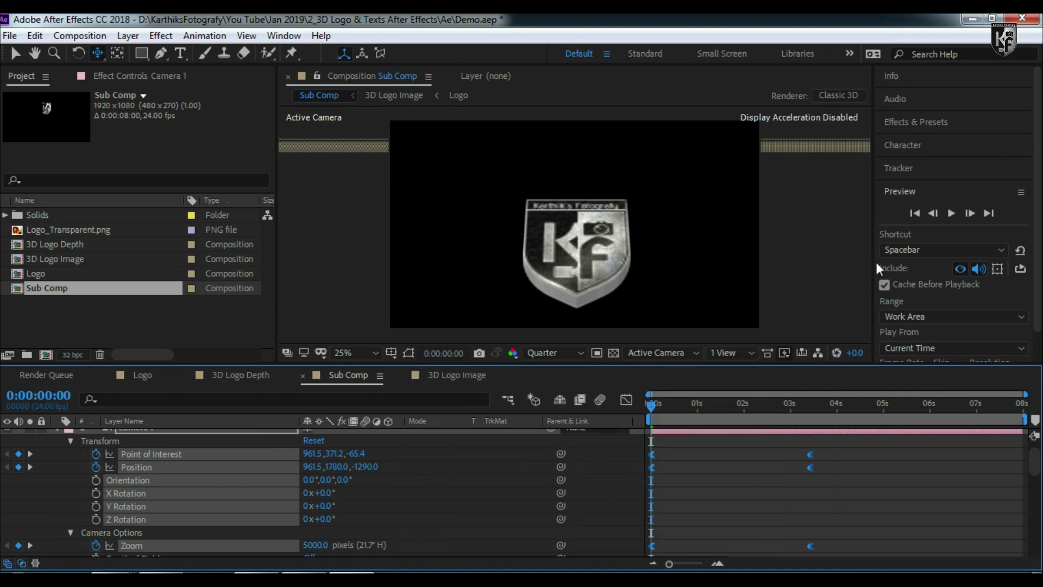
pyautogui.click(954, 217)
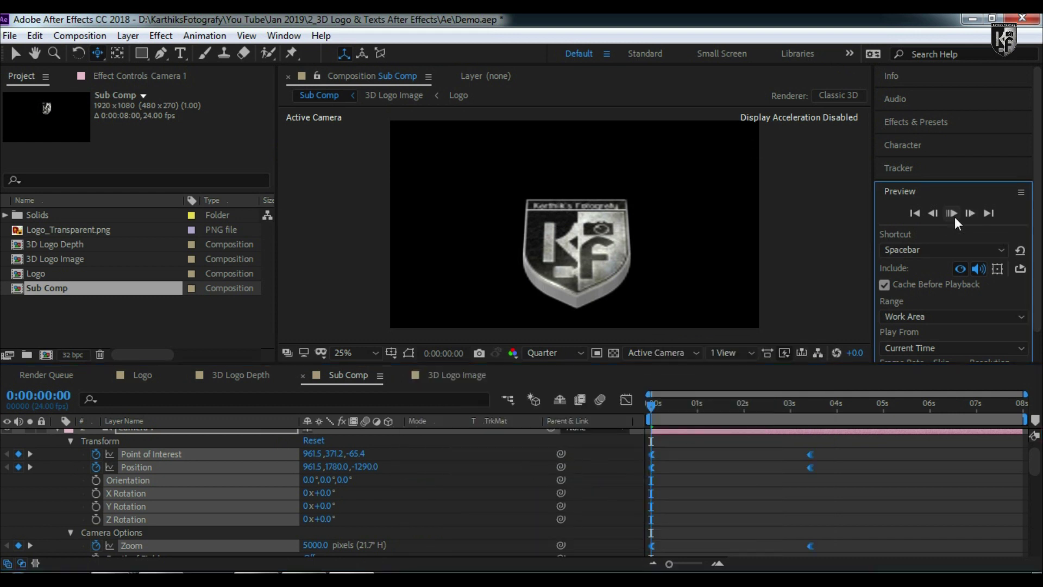